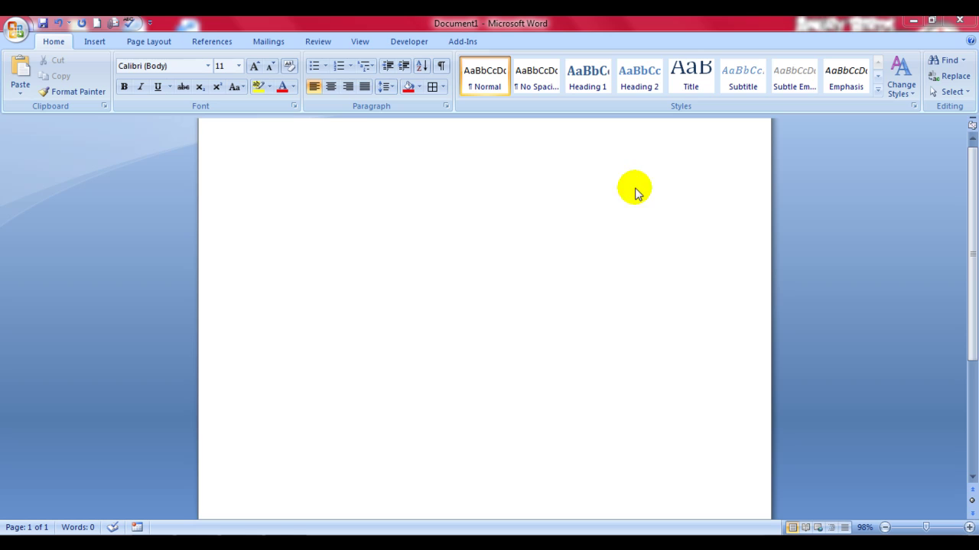
# Type 'I like MYELESSON' as the first line of the blank document.
pyautogui.click(352, 174)
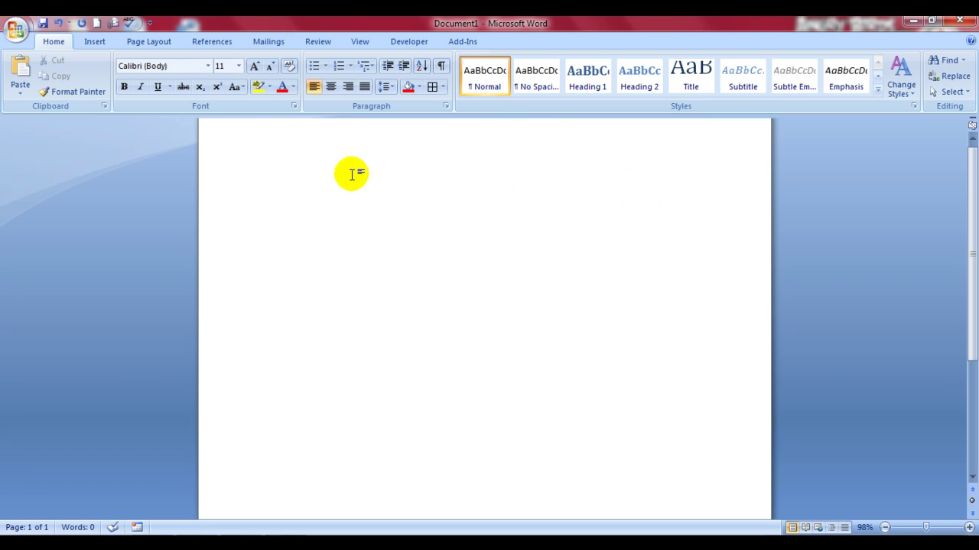
pyautogui.write('text')
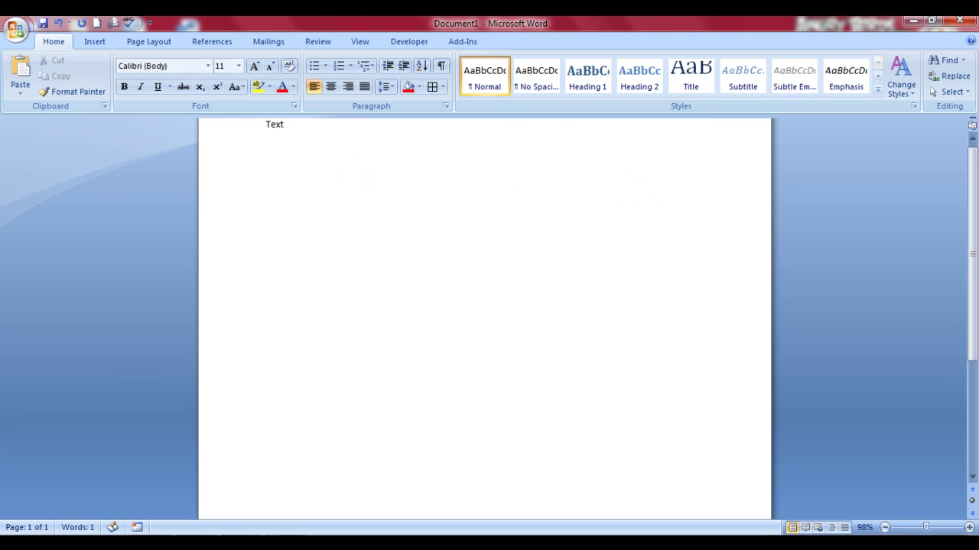
pyautogui.press('BackSpace')
pyautogui.press('BackSpace')
pyautogui.press('BackSpace')
pyautogui.press('BackSpace')
pyautogui.press('BackSpace')
pyautogui.write('I like MYELESSON')
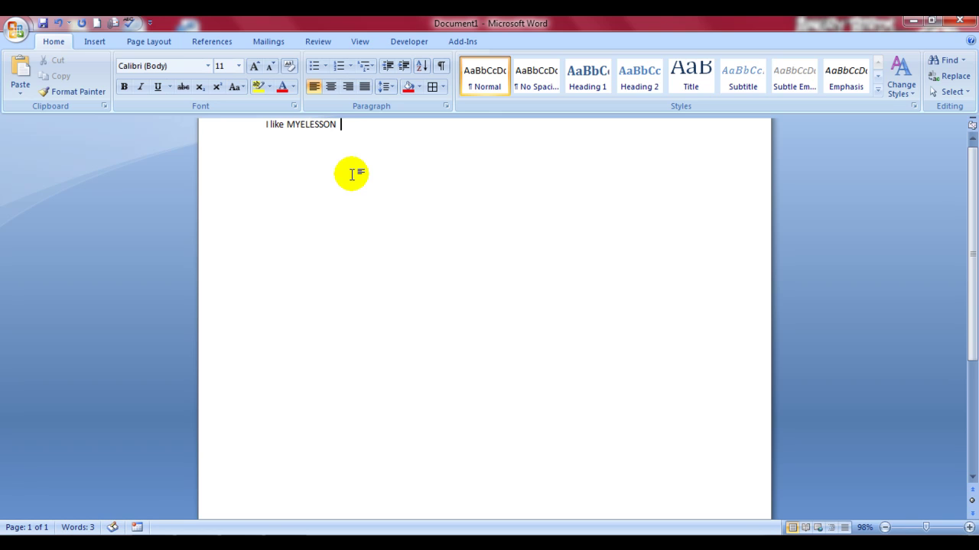
# Add empty lines below 'I like MYELESSON' and return the caret to the line just beneath it.
pyautogui.press('Left')
pyautogui.press('Left')
pyautogui.press('Left')
pyautogui.press('Left')
pyautogui.press('Left')
pyautogui.press('Left')
pyautogui.press('Left')
pyautogui.press('Left')
pyautogui.press('Left')
pyautogui.press('Left')
pyautogui.press('Left')
pyautogui.press('Left')
pyautogui.press('Left')
pyautogui.press('Left')
pyautogui.press('Left')
pyautogui.press('Right')
pyautogui.press('Right')
pyautogui.press('Right')
pyautogui.press('Right')
pyautogui.press('Right')
pyautogui.press('Right')
pyautogui.press('Right')
pyautogui.press('Right')
pyautogui.press('End')
pyautogui.press('Return')
pyautogui.press('Return')
pyautogui.press('Return')
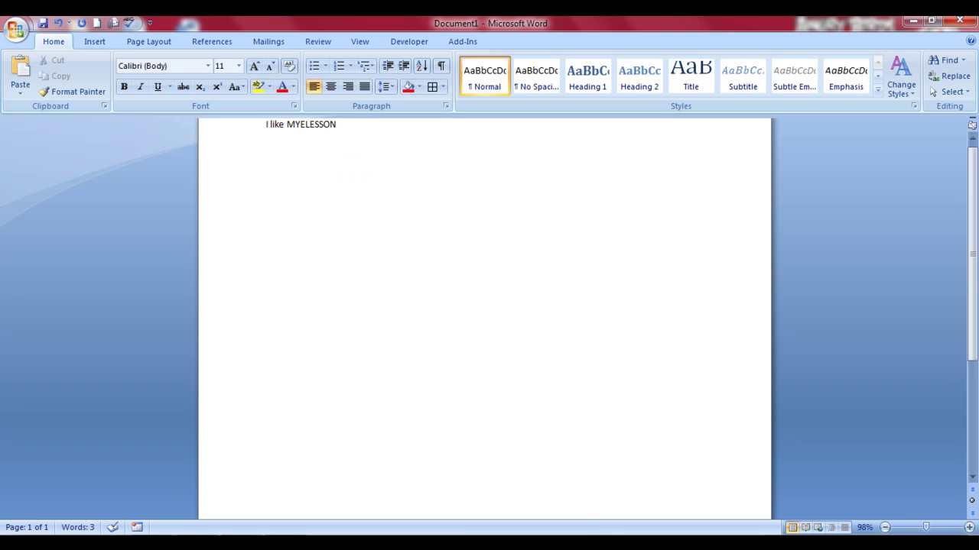
pyautogui.press('Up')
pyautogui.press('Up')
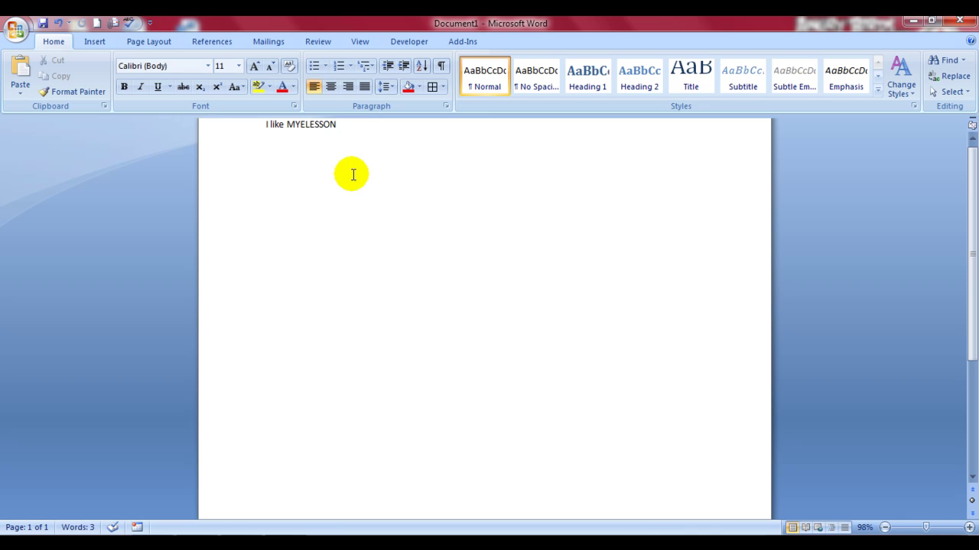
# Enter =rand() below the first line to generate three sample paragraphs.
pyautogui.write('=')
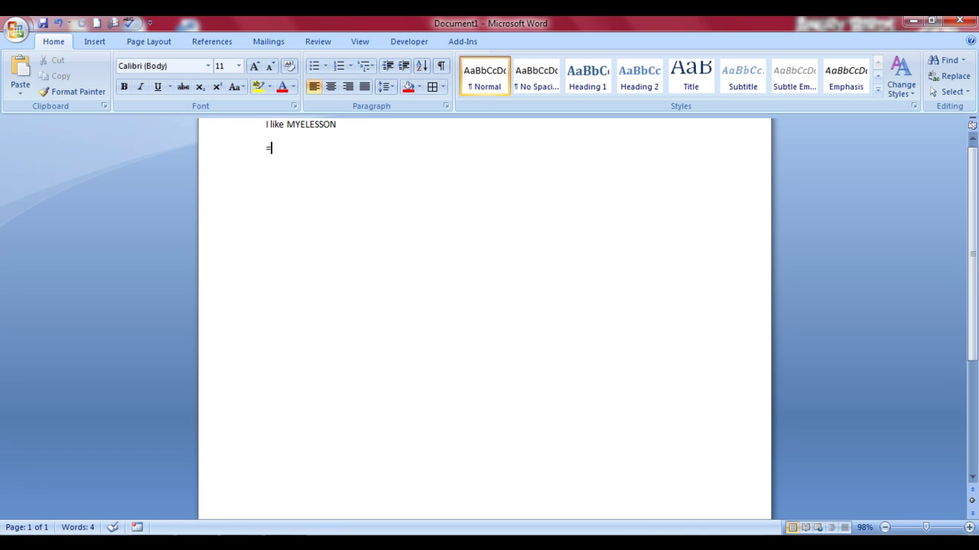
pyautogui.write('rand()')
pyautogui.press('Return')
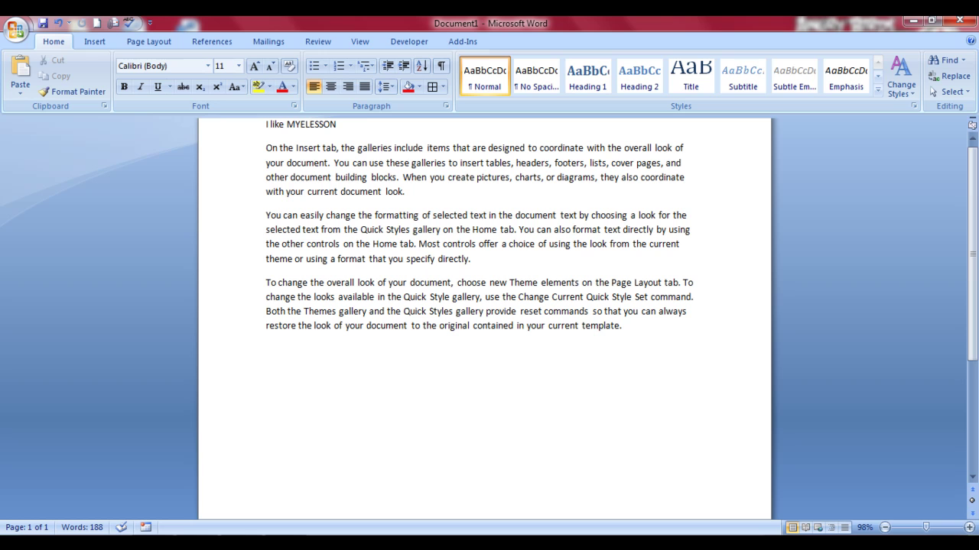
pyautogui.press('Up')
pyautogui.press('Up')
pyautogui.press('Up')
pyautogui.press('Up')
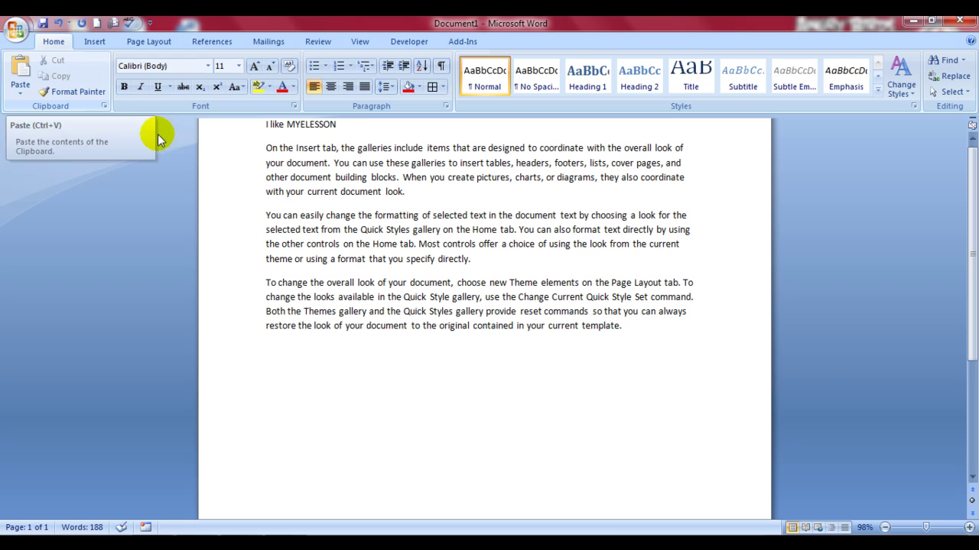
# Copy the 'I like MYELESSON' line and paste it on the blank line after the sample paragraphs.
pyautogui.moveTo(265, 125); pyautogui.dragTo(330, 126)
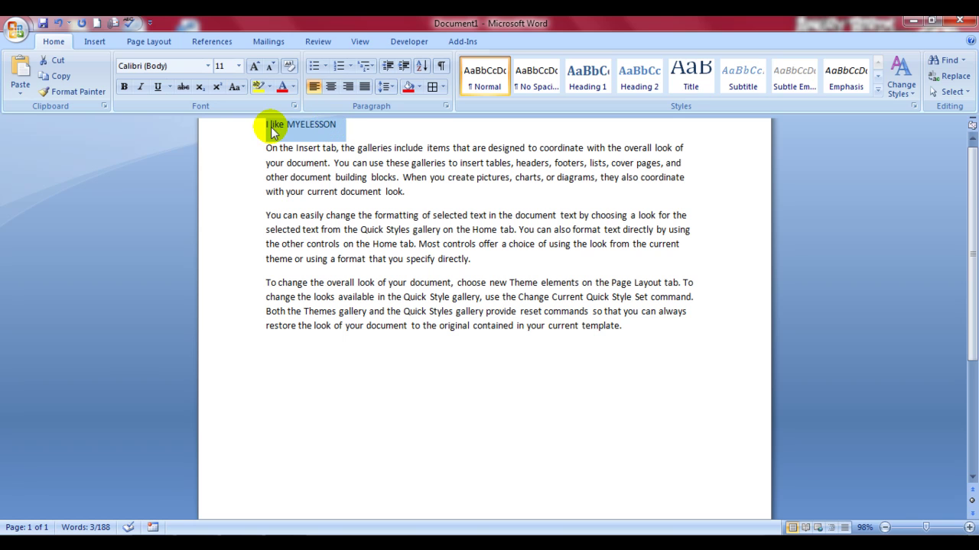
pyautogui.rightClick(310, 132)
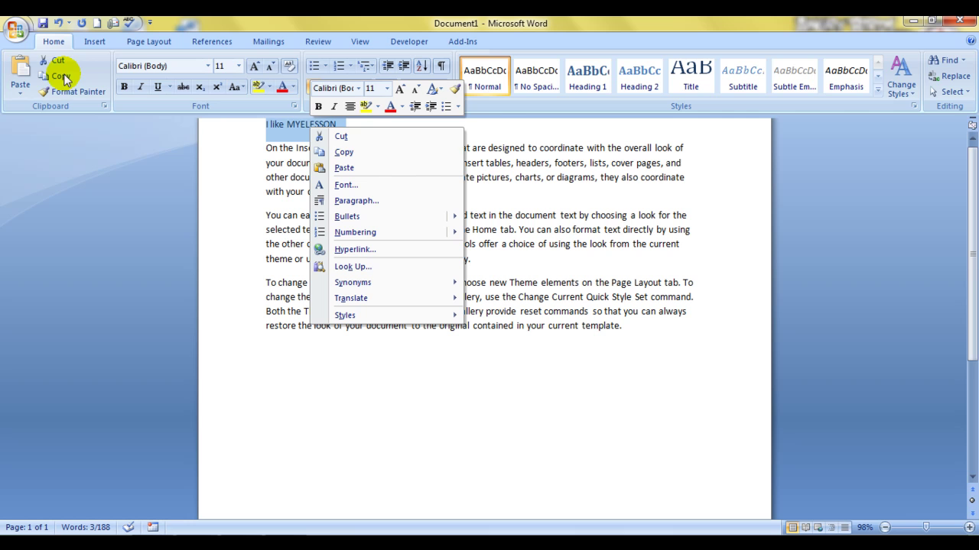
pyautogui.click(353, 152)
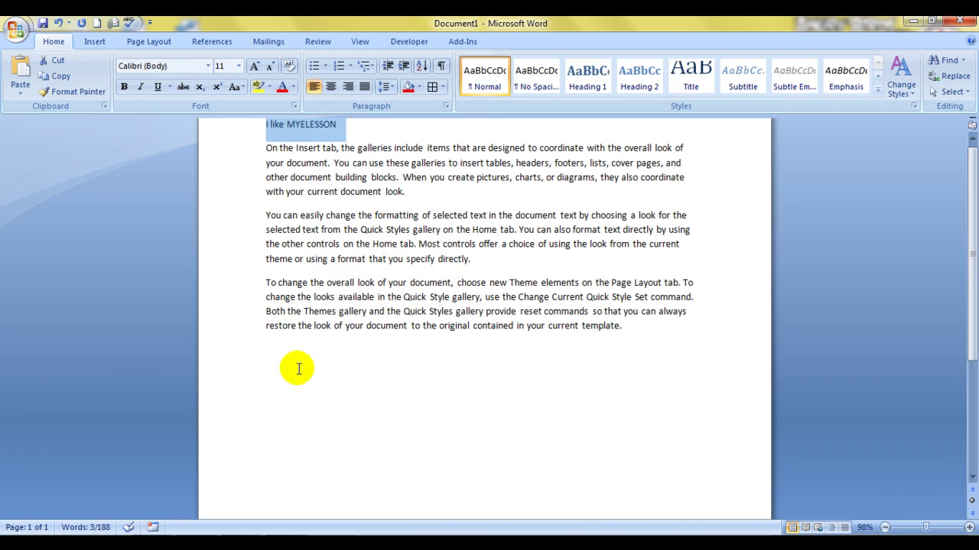
pyautogui.click(277, 382)
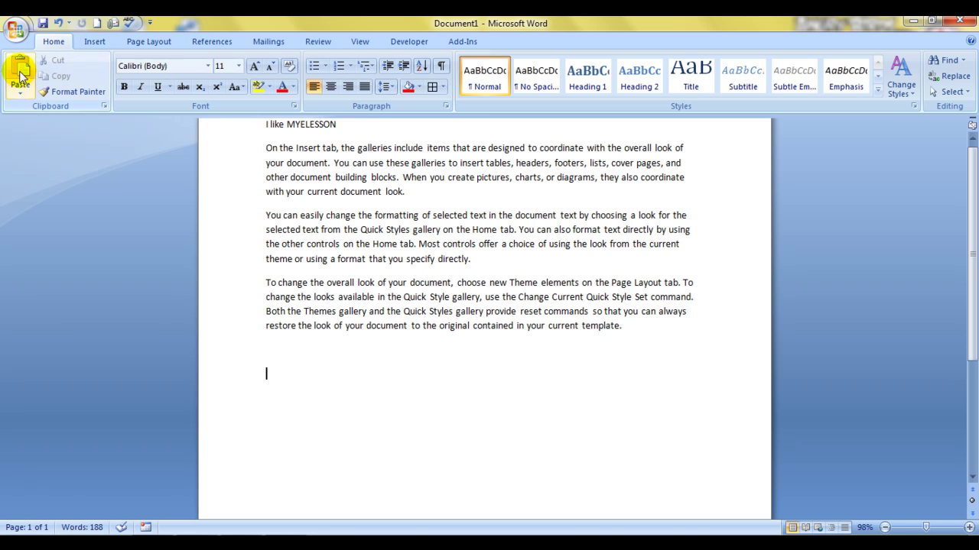
pyautogui.rightClick(288, 365)
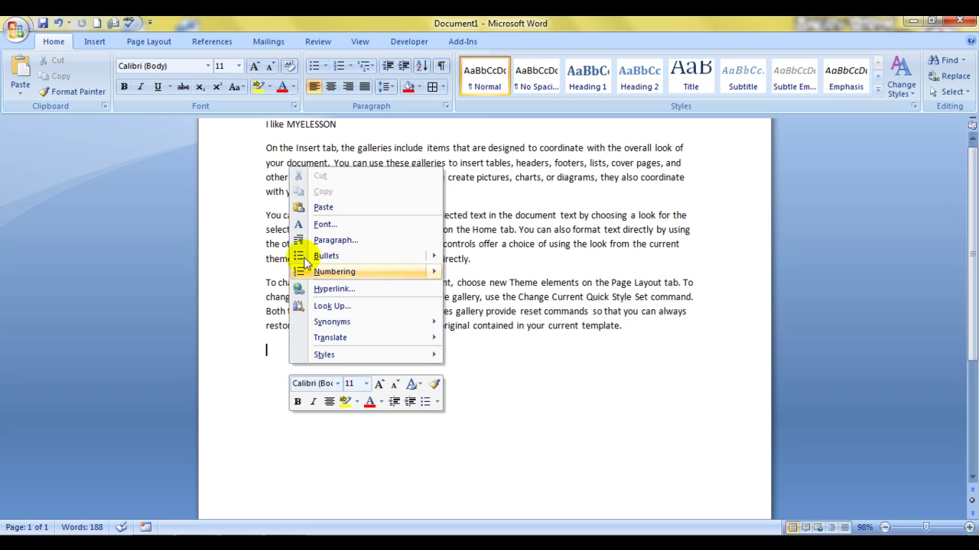
pyautogui.click(322, 209)
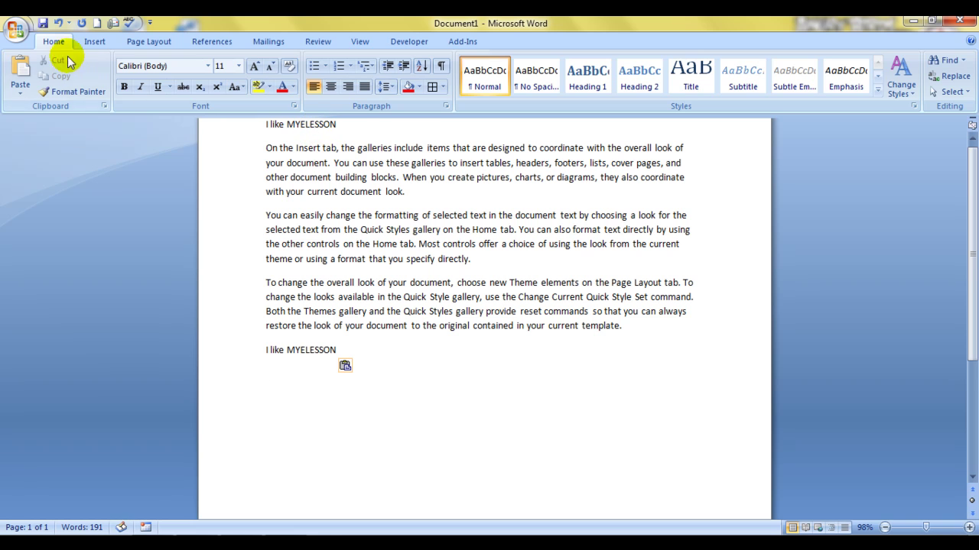
pyautogui.click(306, 162)
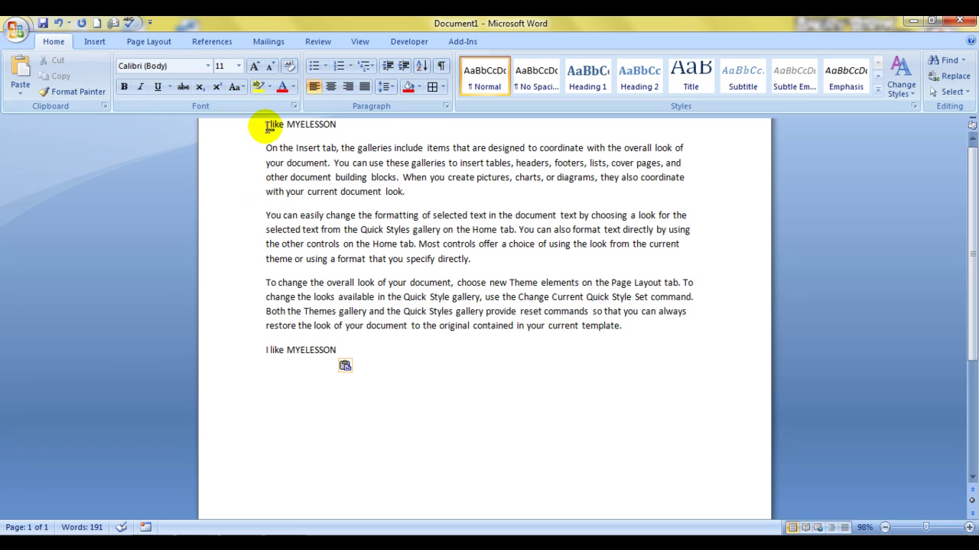
pyautogui.click(297, 215)
pyautogui.click(424, 383)
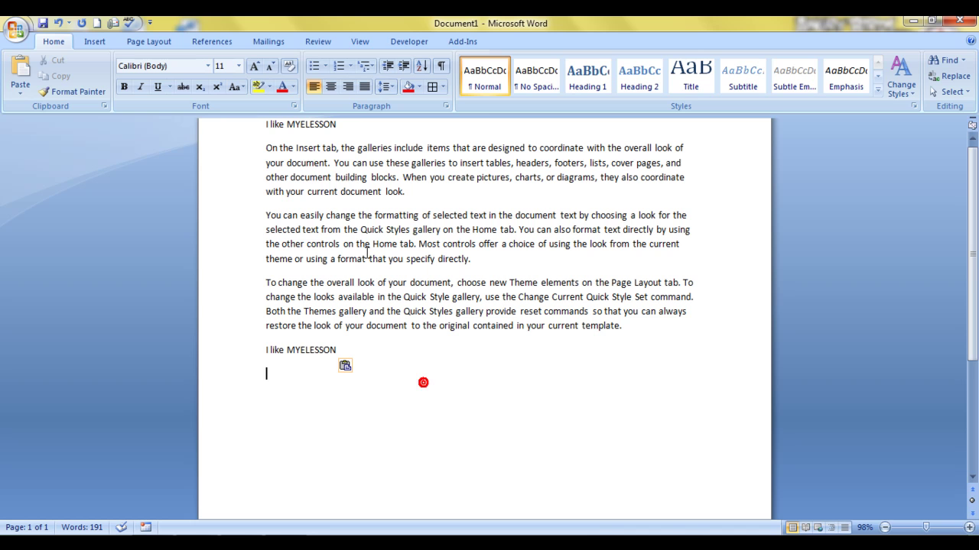
# Cut the top 'I like MYELESSON' line and paste it after the existing last-line copy.
pyautogui.tripleClick(265, 125)
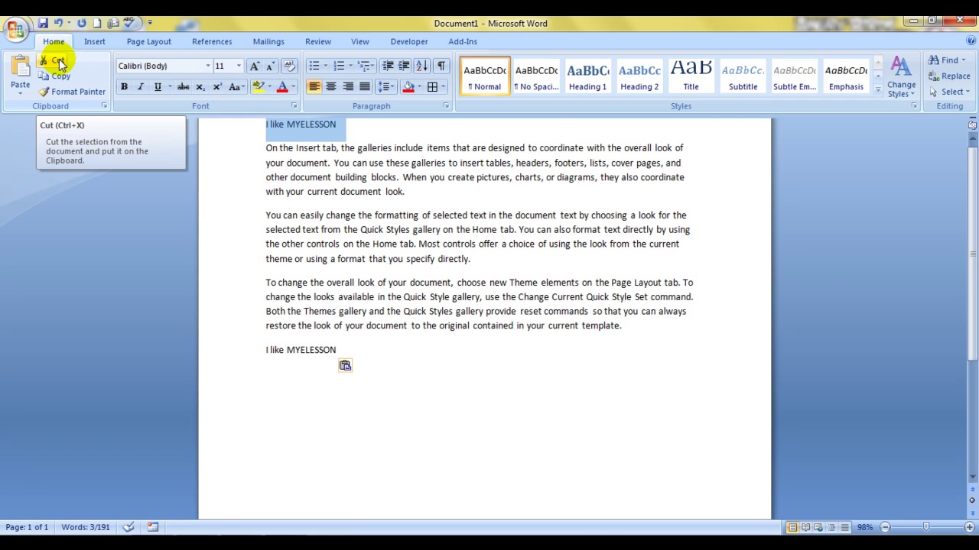
pyautogui.click(59, 63)
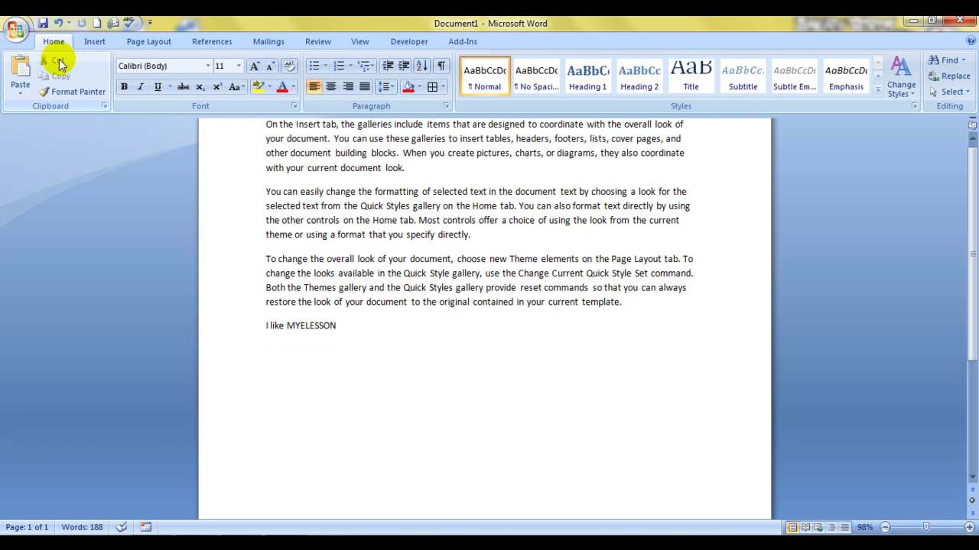
pyautogui.click(350, 329)
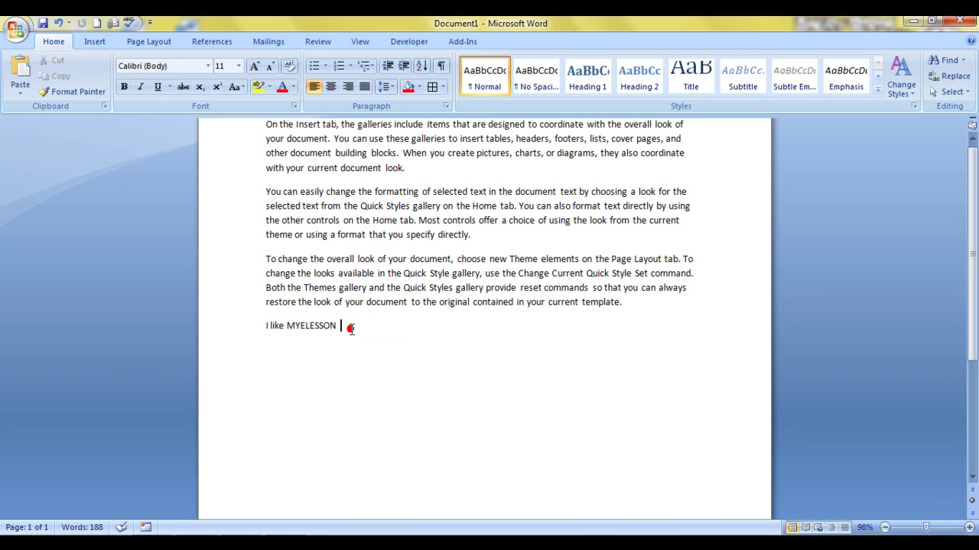
pyautogui.press('Return')
pyautogui.click(349, 329)
pyautogui.rightClick(350, 330)
pyautogui.click(385, 371)
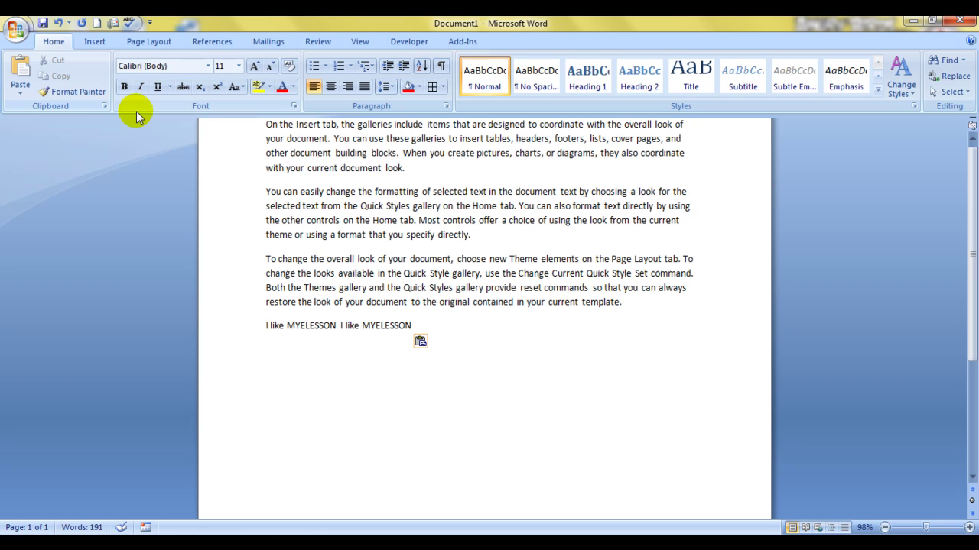
# Highlight 'You can easily change the formatting' in Bright Green, then turn the highlighter off.
pyautogui.click(315, 263)
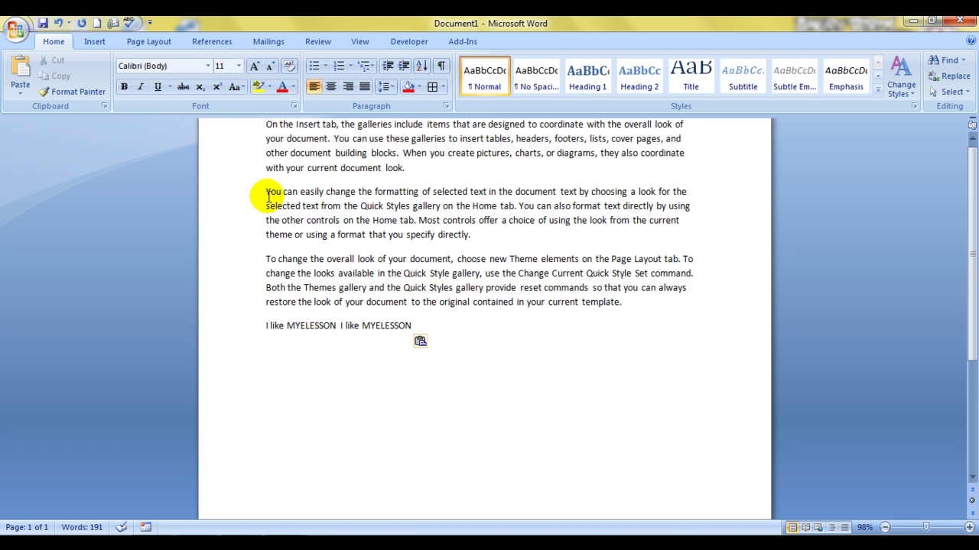
pyautogui.moveTo(268, 192); pyautogui.dragTo(391, 192)
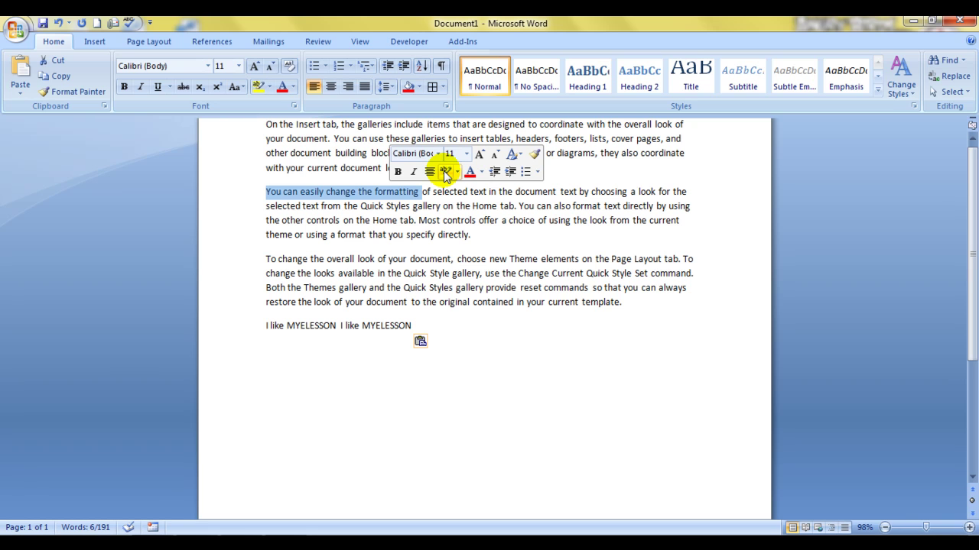
pyautogui.click(259, 89)
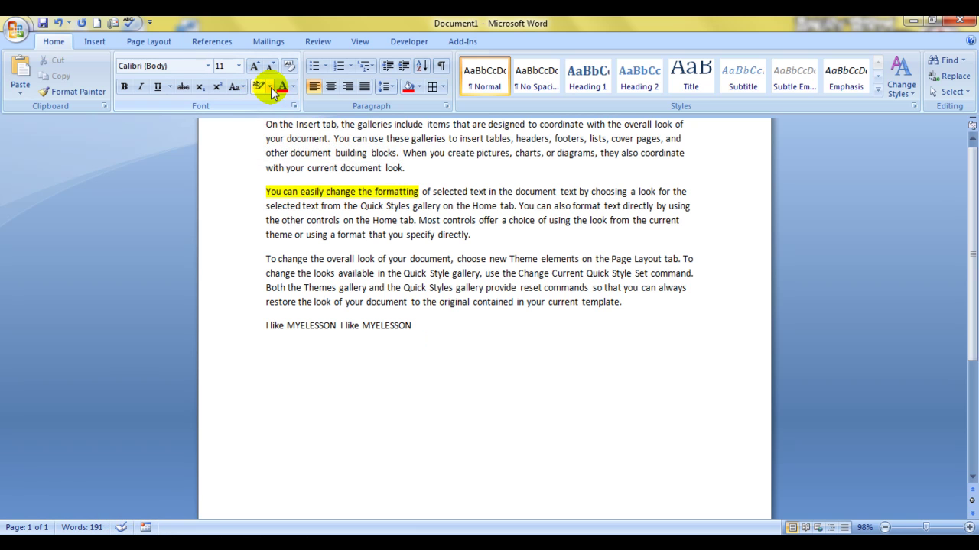
pyautogui.click(270, 86)
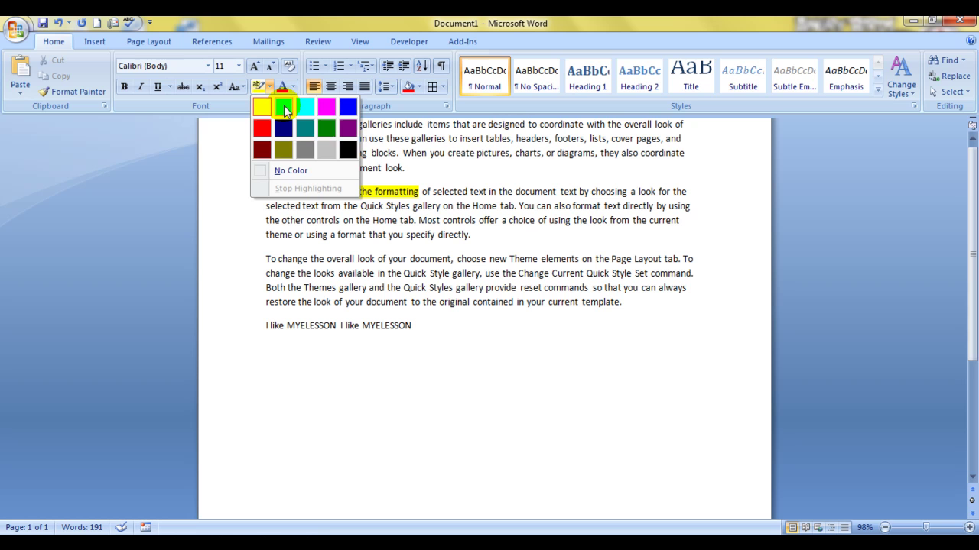
pyautogui.click(284, 106)
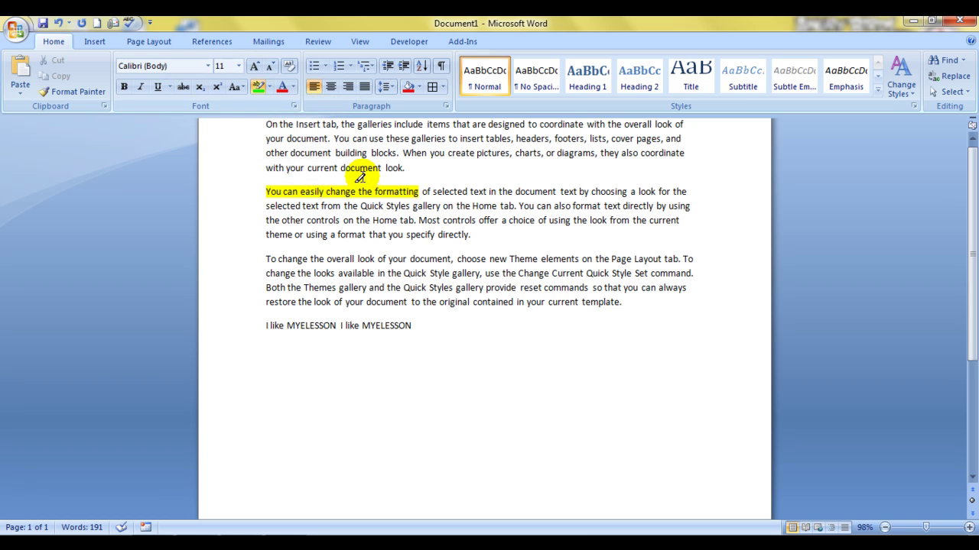
pyautogui.moveTo(265, 190); pyautogui.dragTo(406, 193)
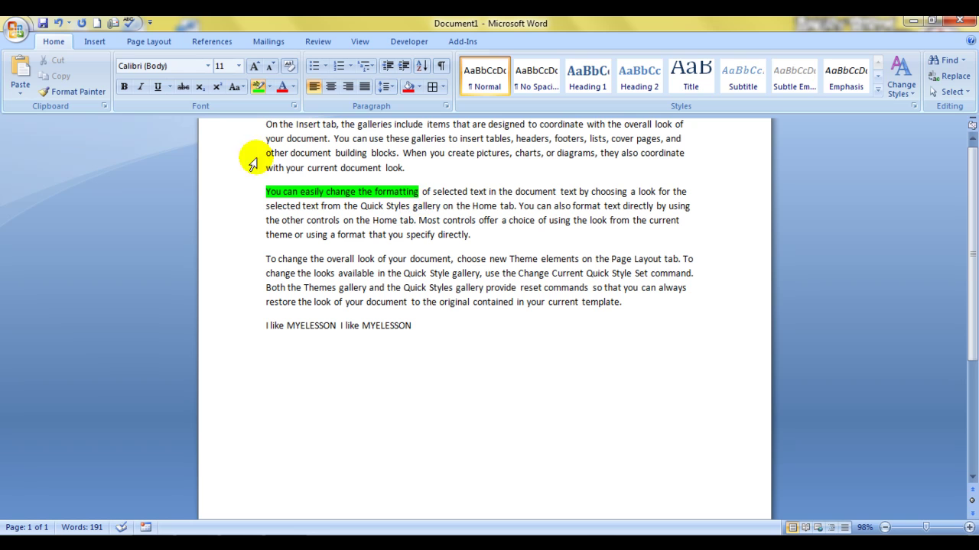
pyautogui.click(259, 87)
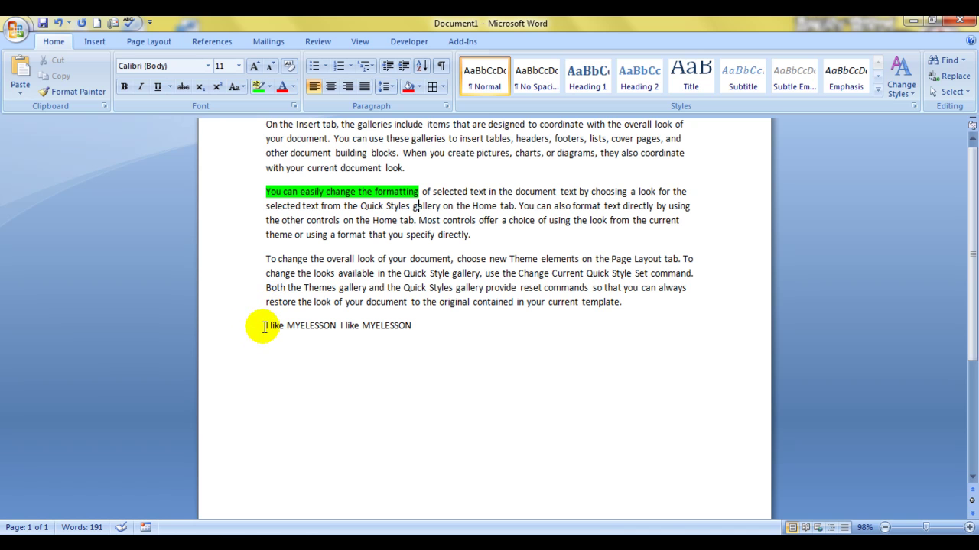
# Copy the green phrase's formatting onto the last line with Format Painter.
pyautogui.moveTo(262, 326); pyautogui.dragTo(341, 325)
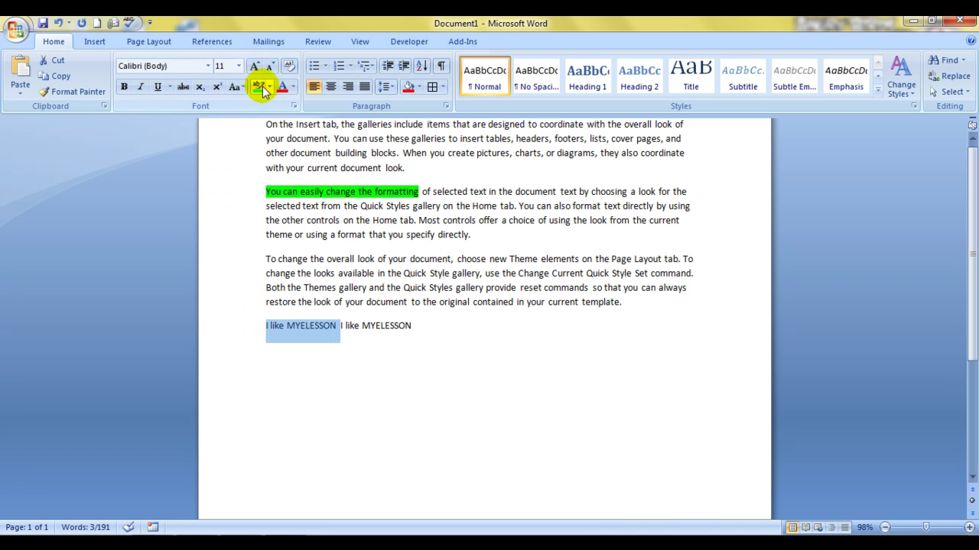
pyautogui.click(289, 193)
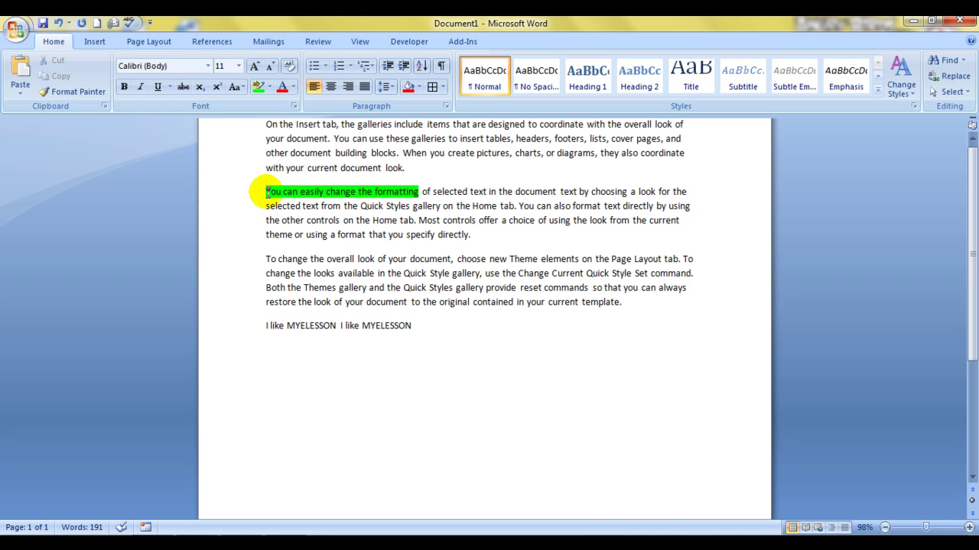
pyautogui.moveTo(265, 192); pyautogui.dragTo(409, 190)
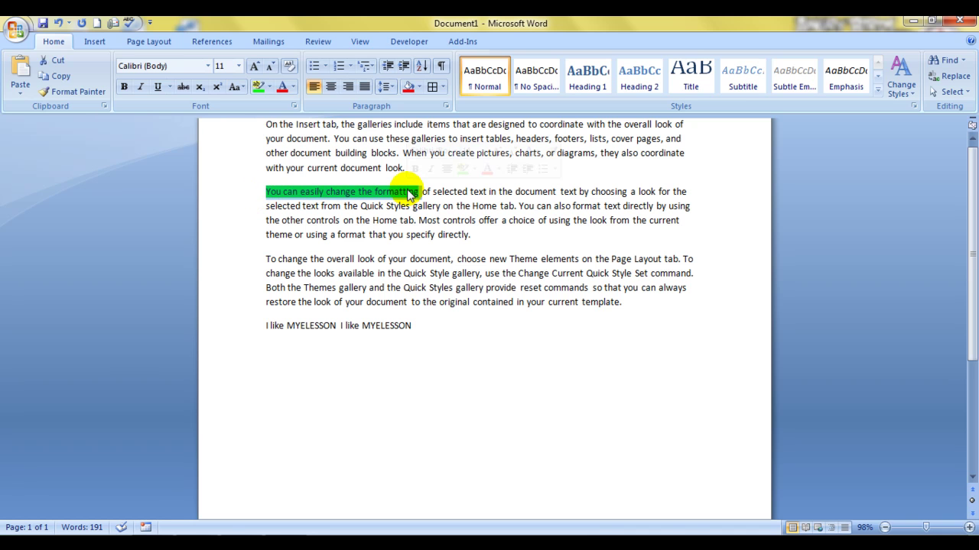
pyautogui.click(67, 93)
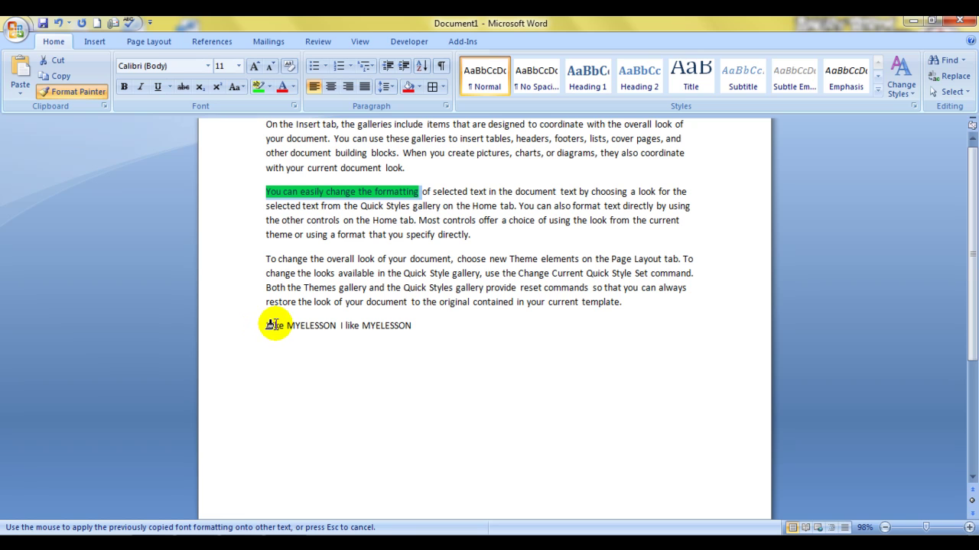
pyautogui.moveTo(265, 325); pyautogui.dragTo(414, 329)
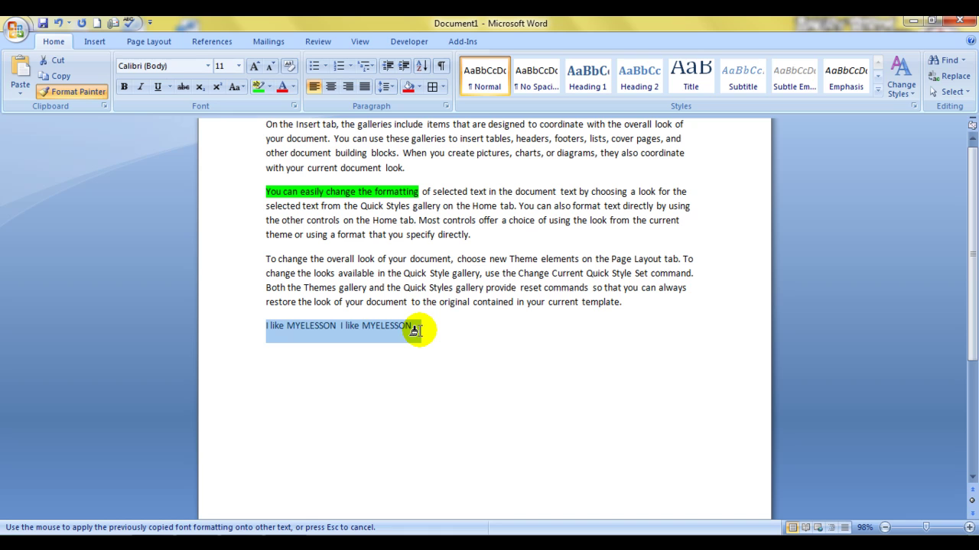
pyautogui.moveTo(415, 330); pyautogui.dragTo(416, 331)
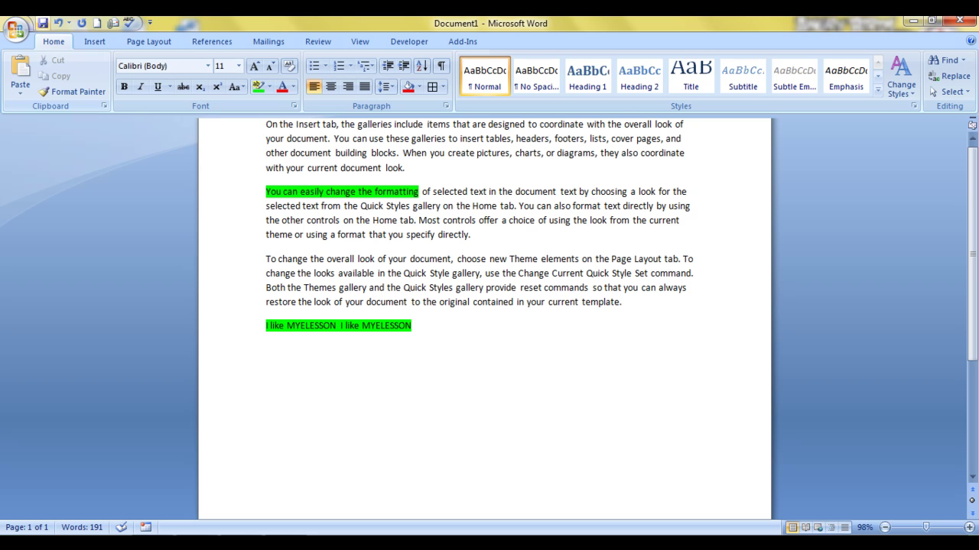
# Undo three times so no green highlighting remains, then deselect.
pyautogui.click(58, 24)
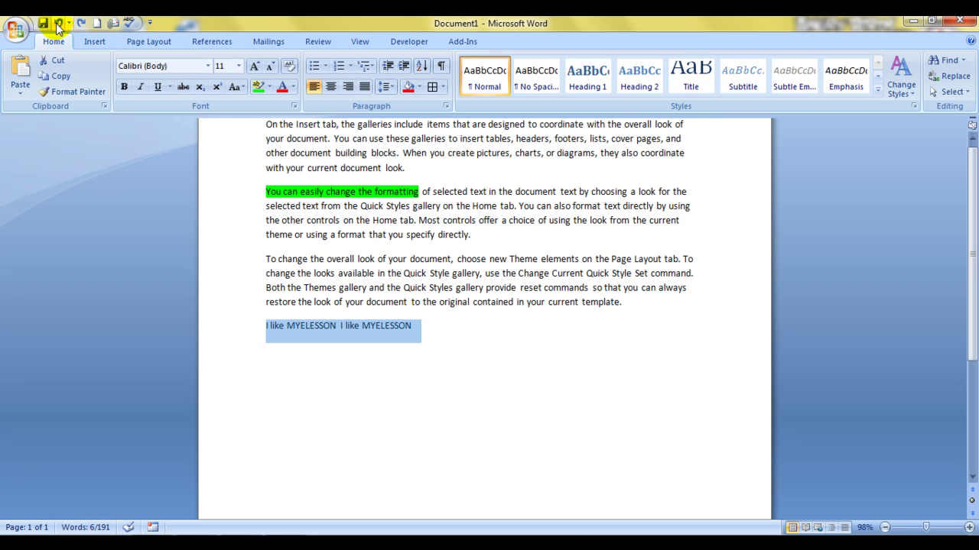
pyautogui.click(58, 24)
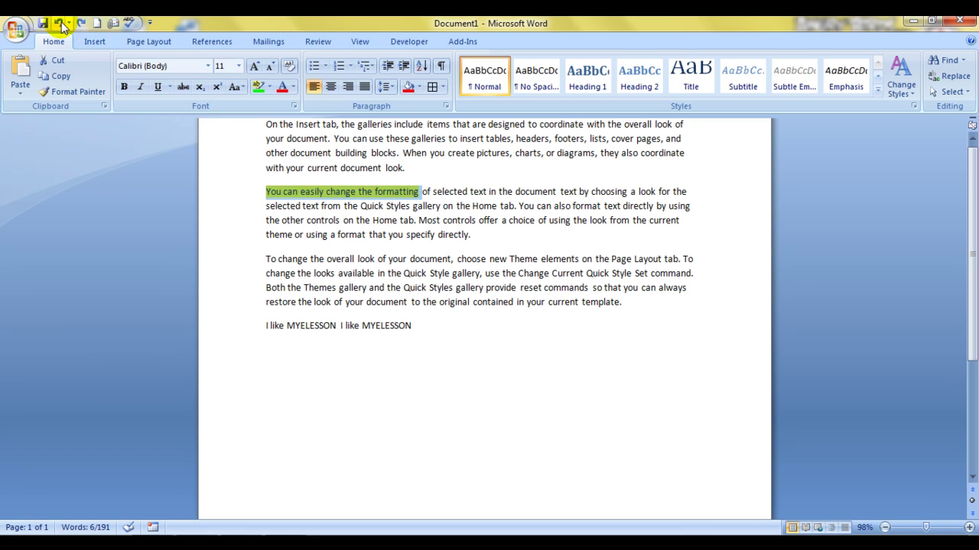
pyautogui.click(58, 24)
pyautogui.click(348, 237)
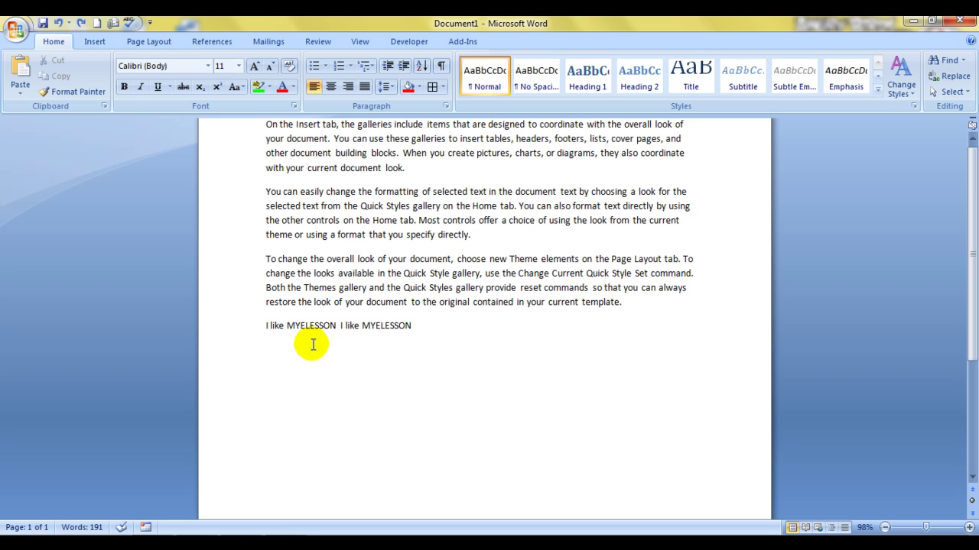
# Delete the repeated phrase so the last line reads 'I like MYELESSON' once, and select it.
pyautogui.click(263, 326)
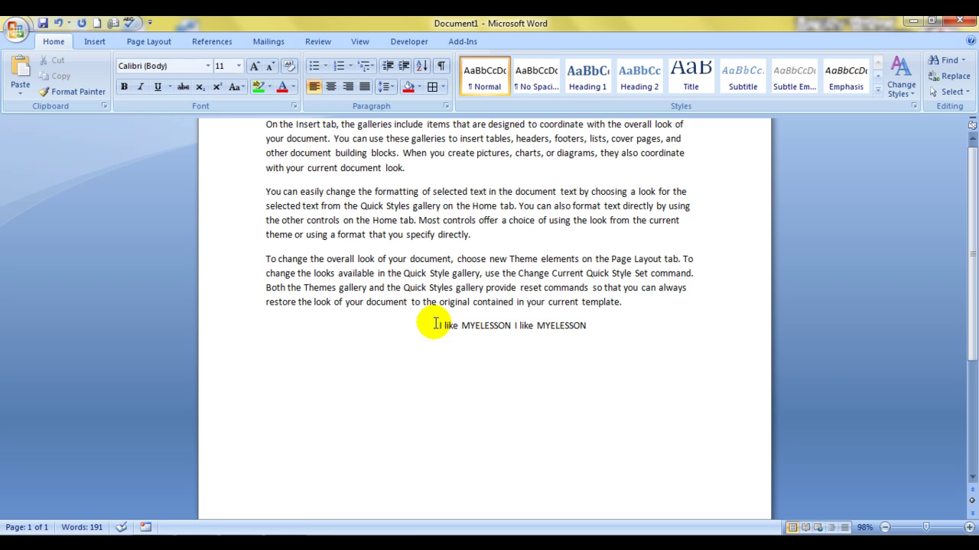
pyautogui.moveTo(435, 324); pyautogui.dragTo(586, 327)
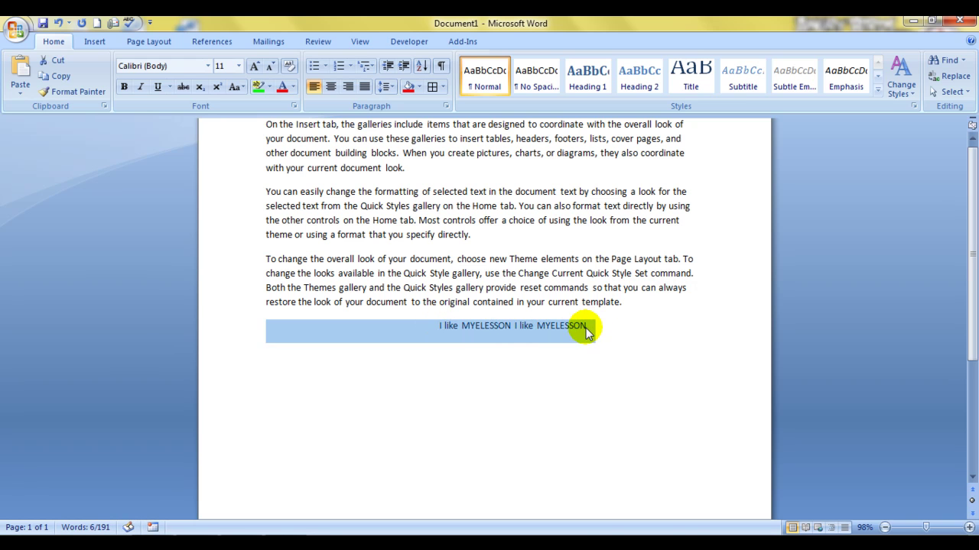
pyautogui.click(586, 328)
pyautogui.press('BackSpace')
pyautogui.press('BackSpace')
pyautogui.press('BackSpace')
pyautogui.press('BackSpace')
pyautogui.press('BackSpace')
pyautogui.press('BackSpace')
pyautogui.press('BackSpace')
pyautogui.press('BackSpace')
pyautogui.press('BackSpace')
pyautogui.press('BackSpace')
pyautogui.press('BackSpace')
pyautogui.press('BackSpace')
pyautogui.press('BackSpace')
pyautogui.press('BackSpace')
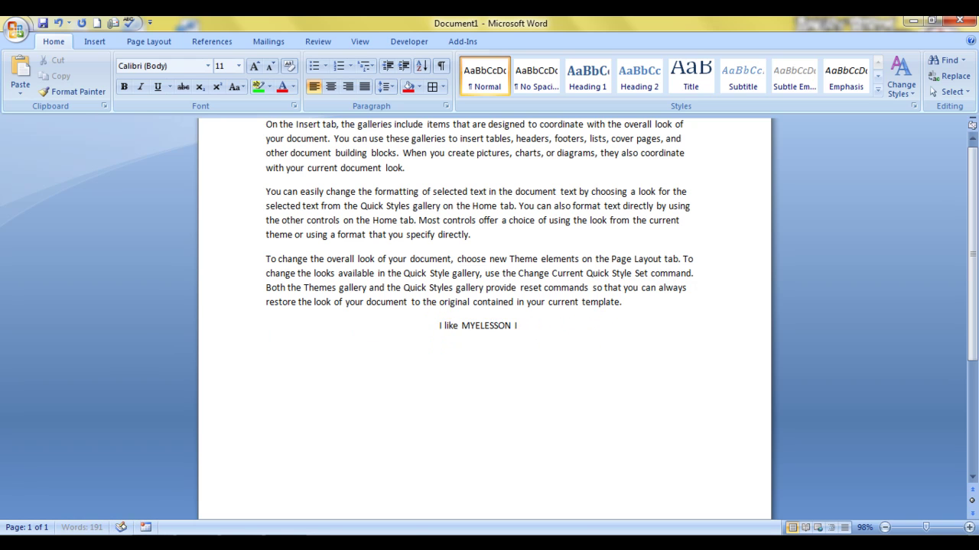
pyautogui.press('BackSpace')
pyautogui.press('BackSpace')
pyautogui.moveTo(448, 327); pyautogui.dragTo(523, 327)
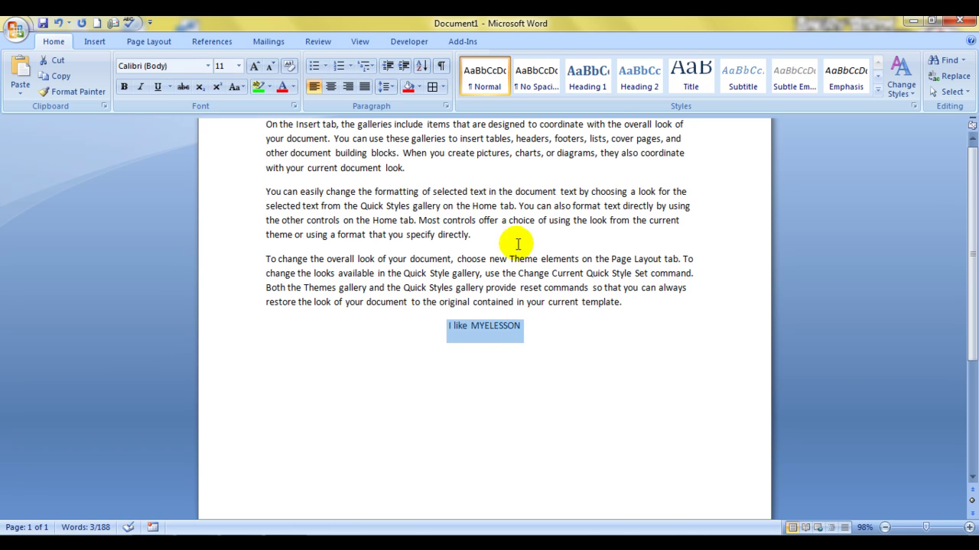
# Change the selected line's font to Arial Rounded MT Bold.
pyautogui.click(207, 67)
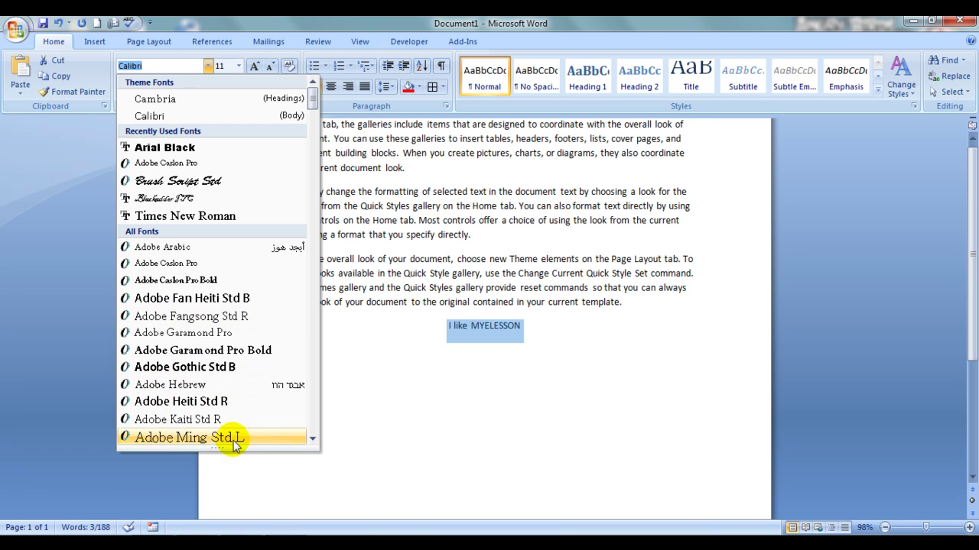
pyautogui.click(312, 440)
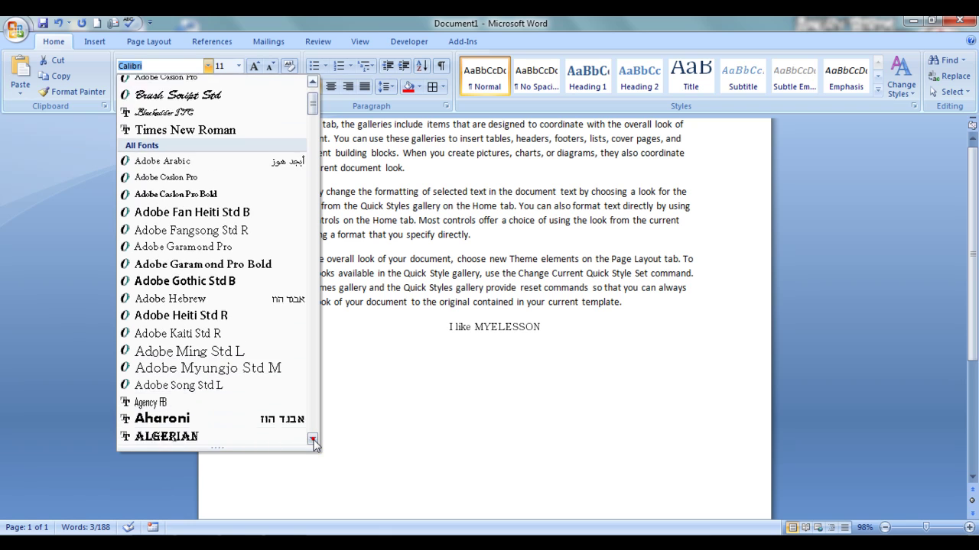
pyautogui.moveTo(312, 441); pyautogui.dragTo(312, 441)
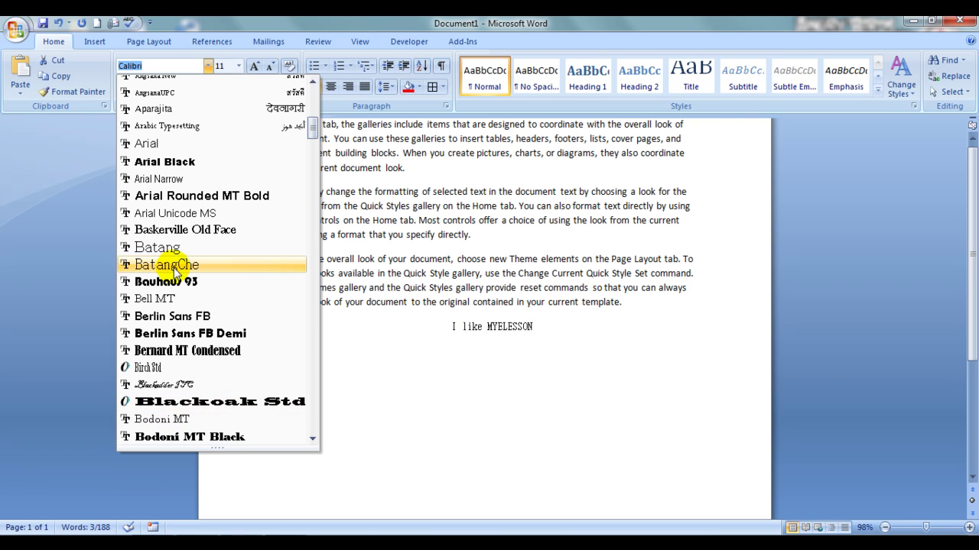
pyautogui.click(196, 202)
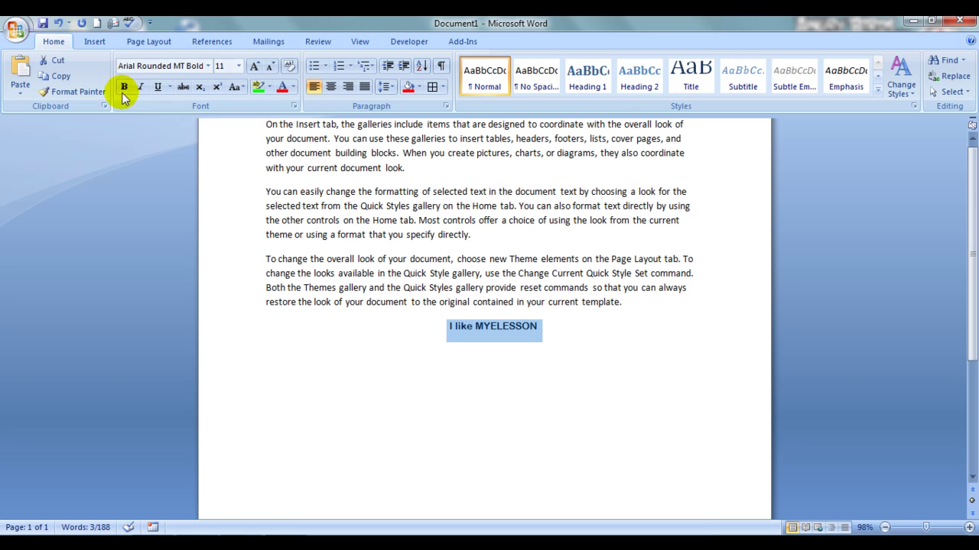
pyautogui.click(240, 70)
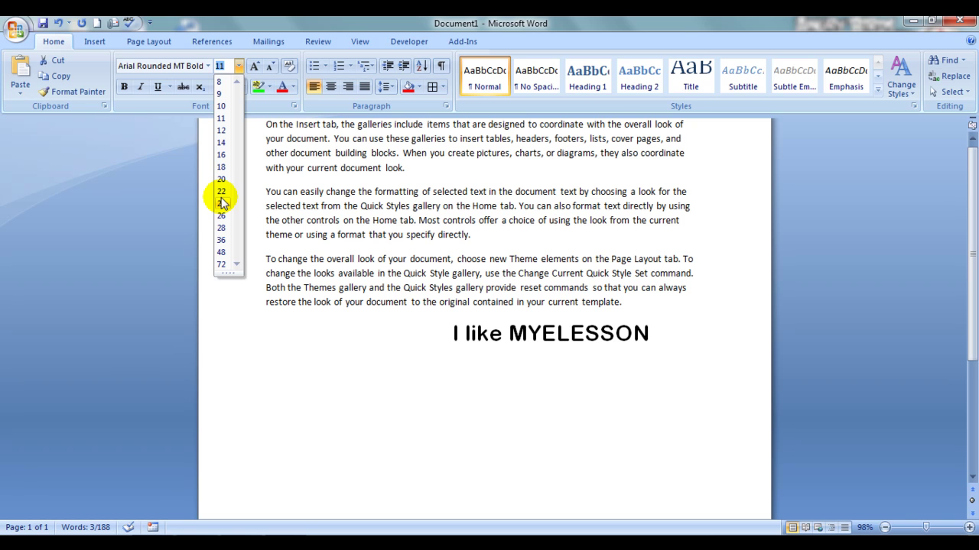
pyautogui.click(221, 120)
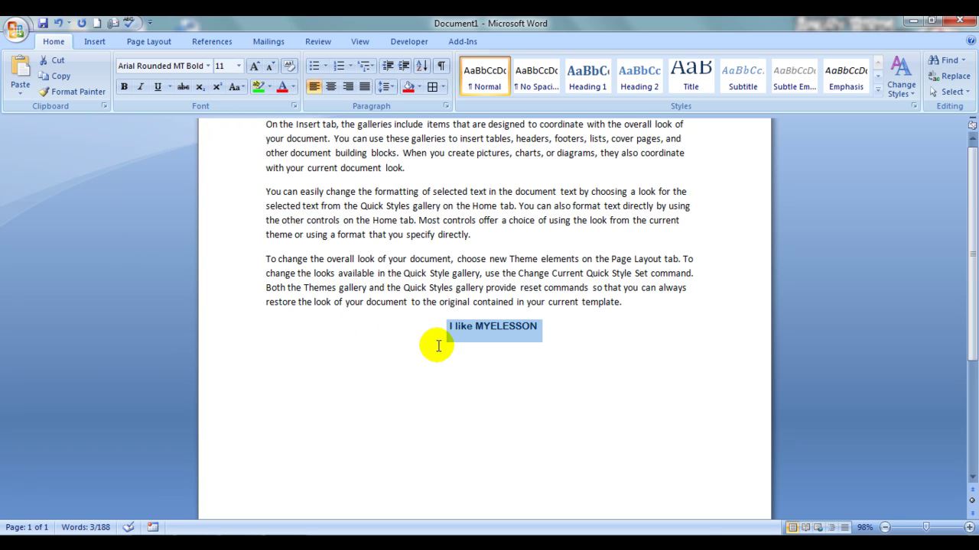
pyautogui.moveTo(267, 259); pyautogui.dragTo(627, 320)
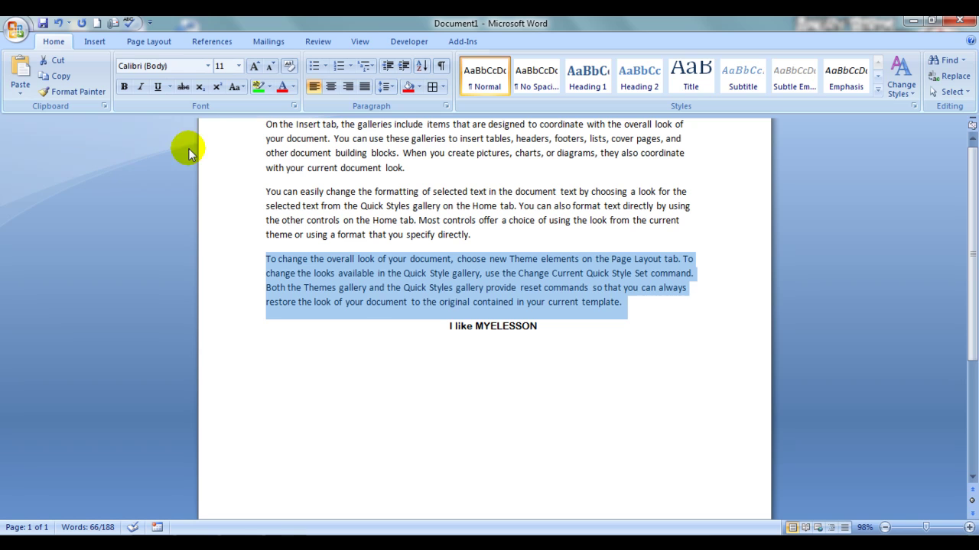
pyautogui.click(254, 67)
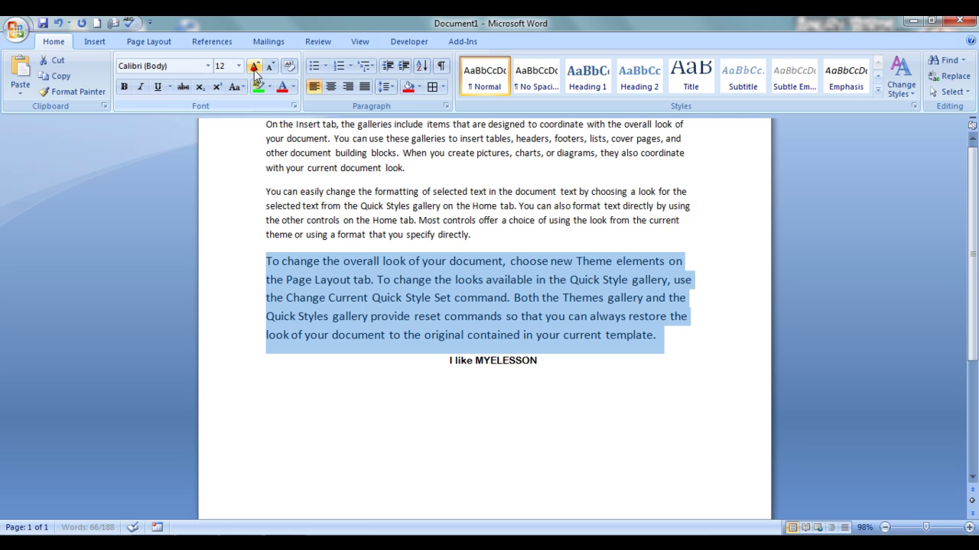
pyautogui.click(272, 67)
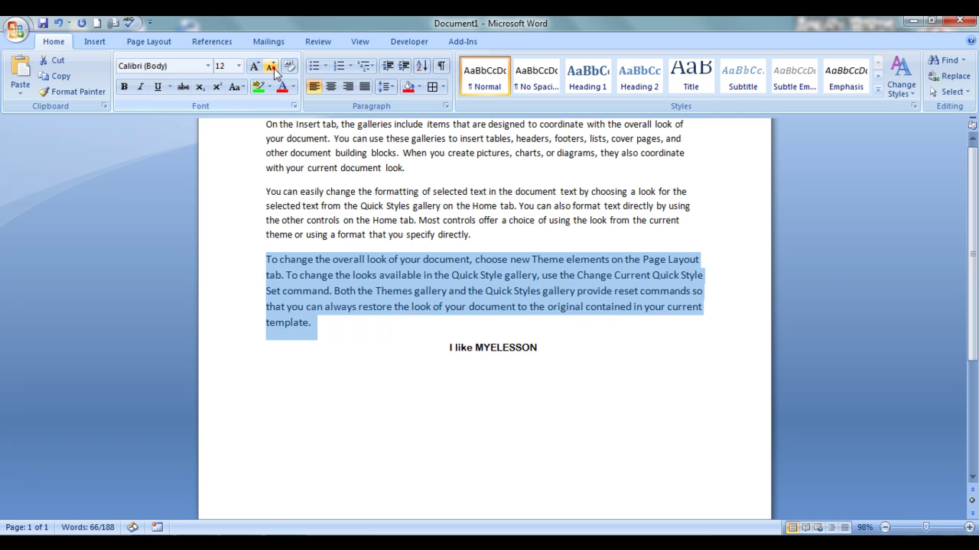
pyautogui.click(272, 67)
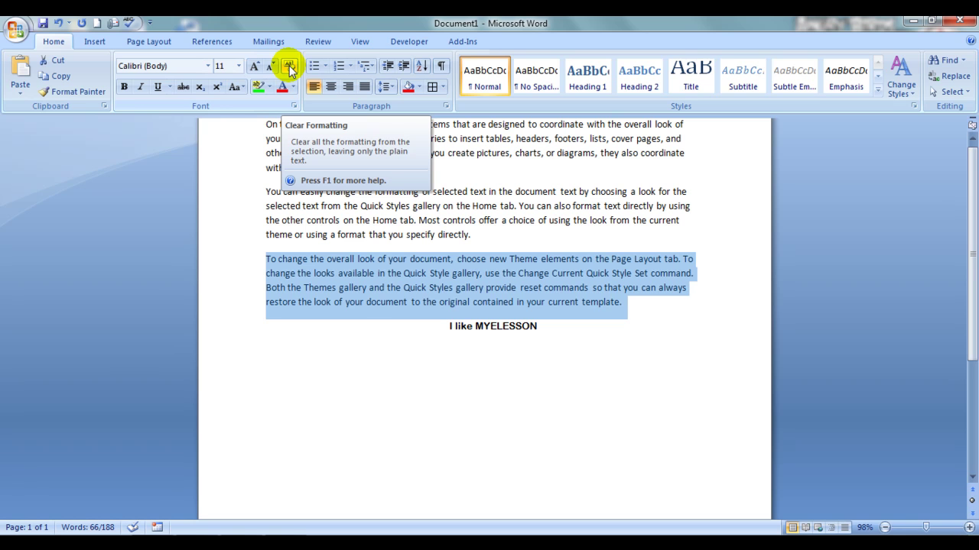
pyautogui.click(258, 89)
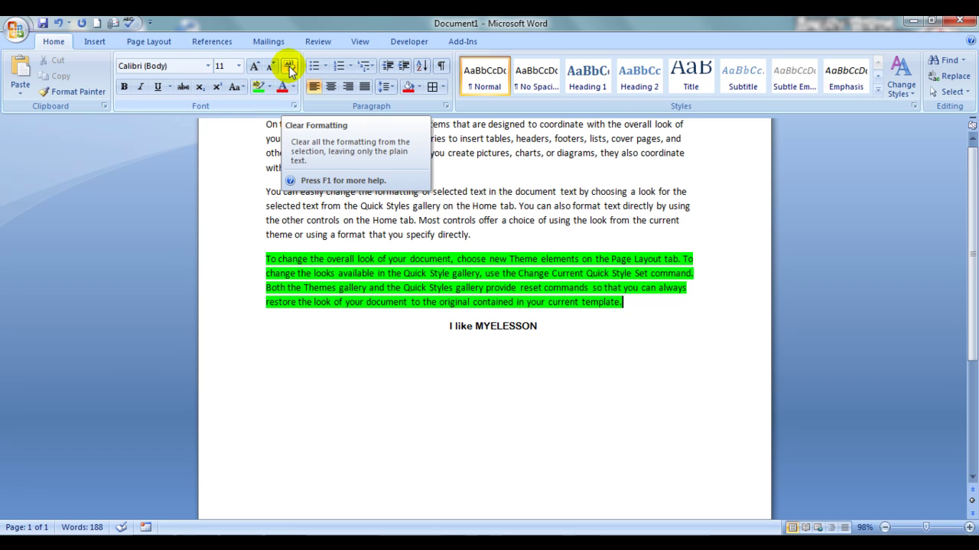
pyautogui.hotkey('shift', 'Up')
pyautogui.hotkey('shift', 'Up')
pyautogui.hotkey('shift', 'Up')
pyautogui.hotkey('shift', 'Up')
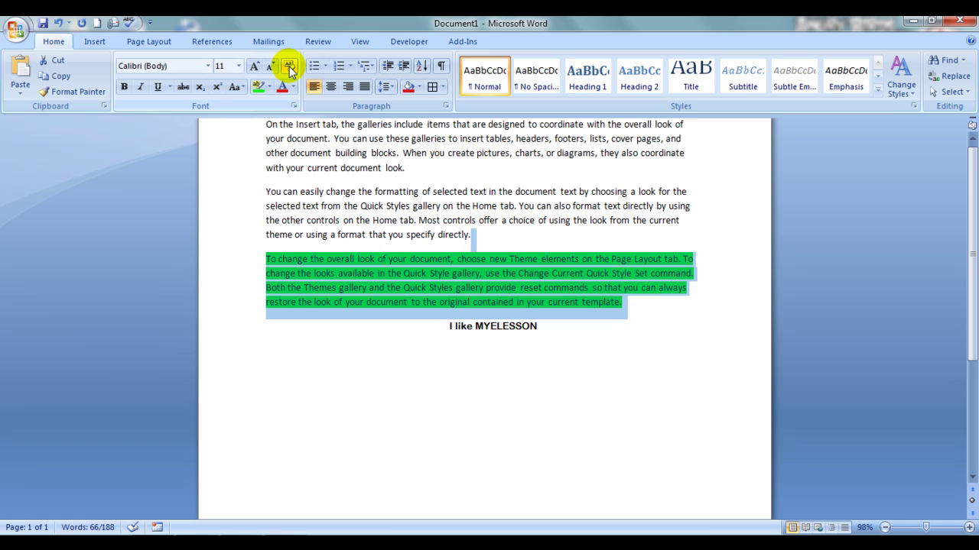
pyautogui.click(289, 70)
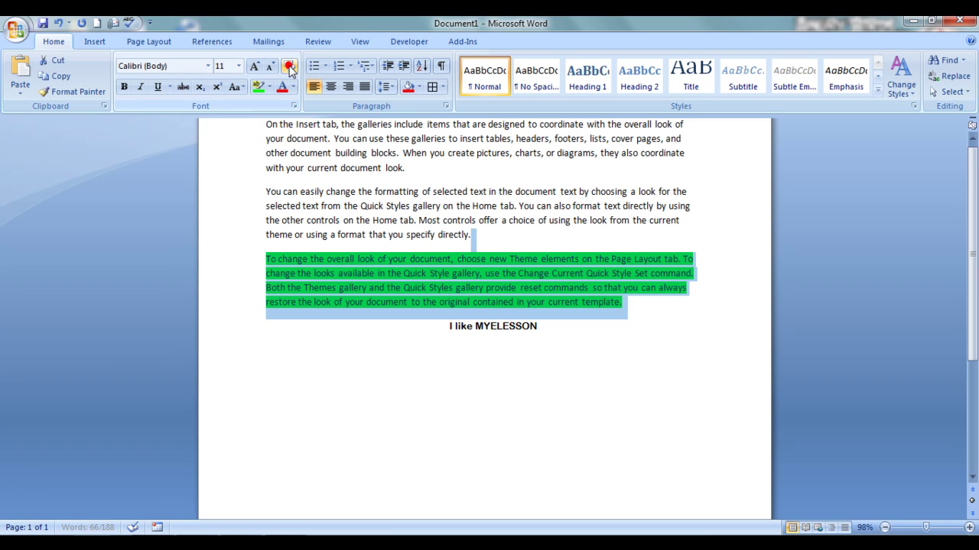
pyautogui.click(298, 336)
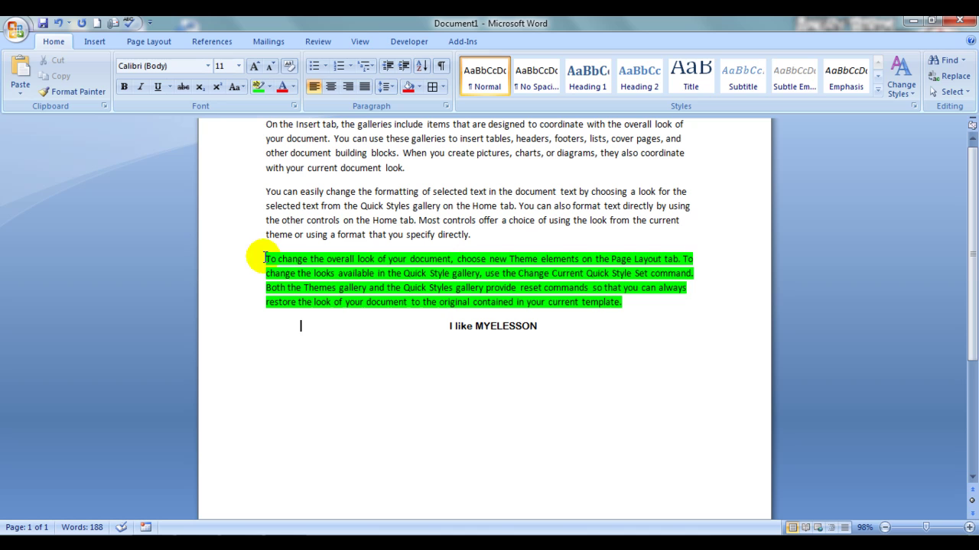
pyautogui.moveTo(264, 258); pyautogui.dragTo(639, 303)
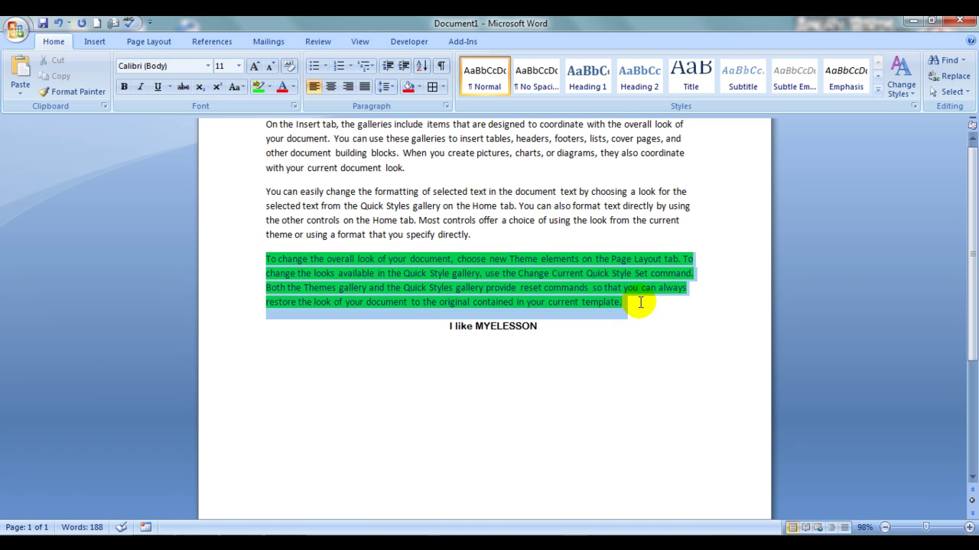
pyautogui.click(268, 87)
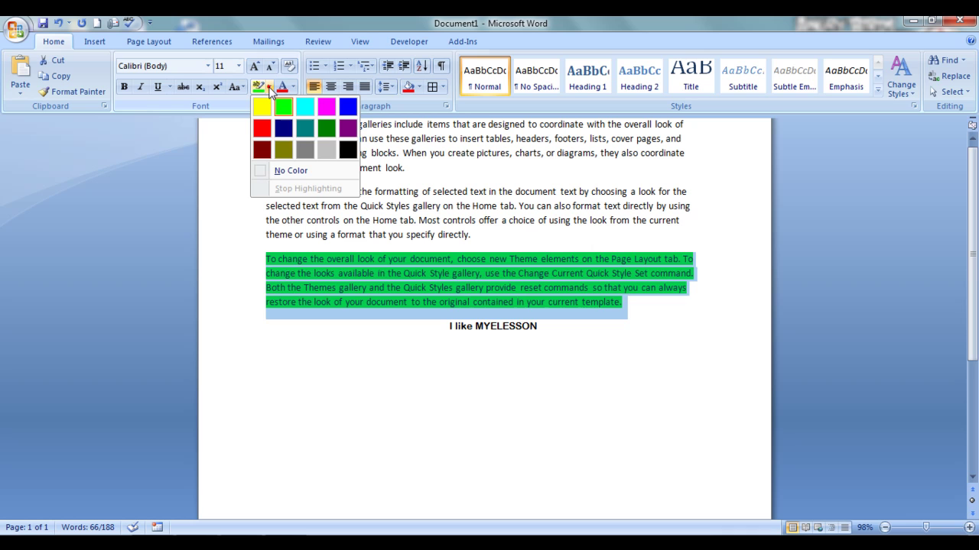
pyautogui.click(279, 174)
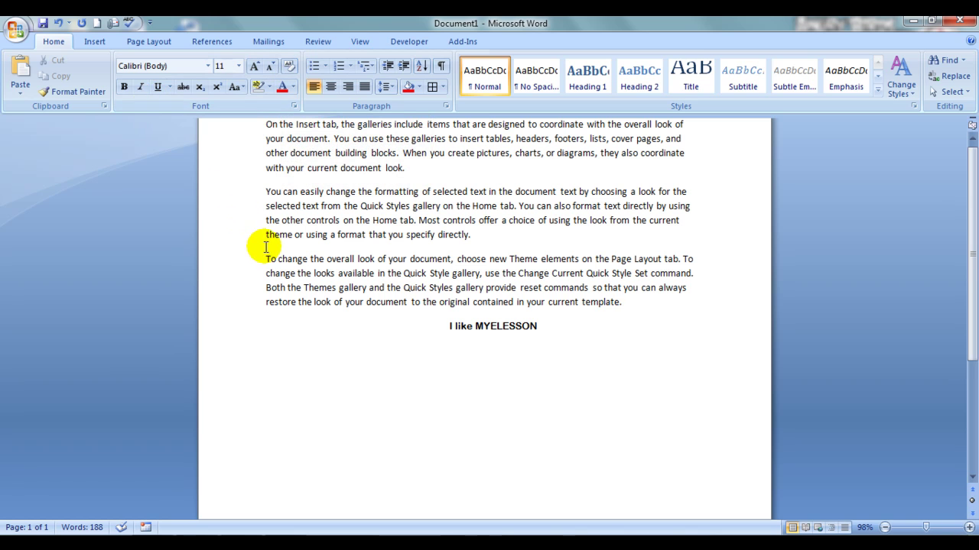
pyautogui.moveTo(267, 258); pyautogui.dragTo(628, 303)
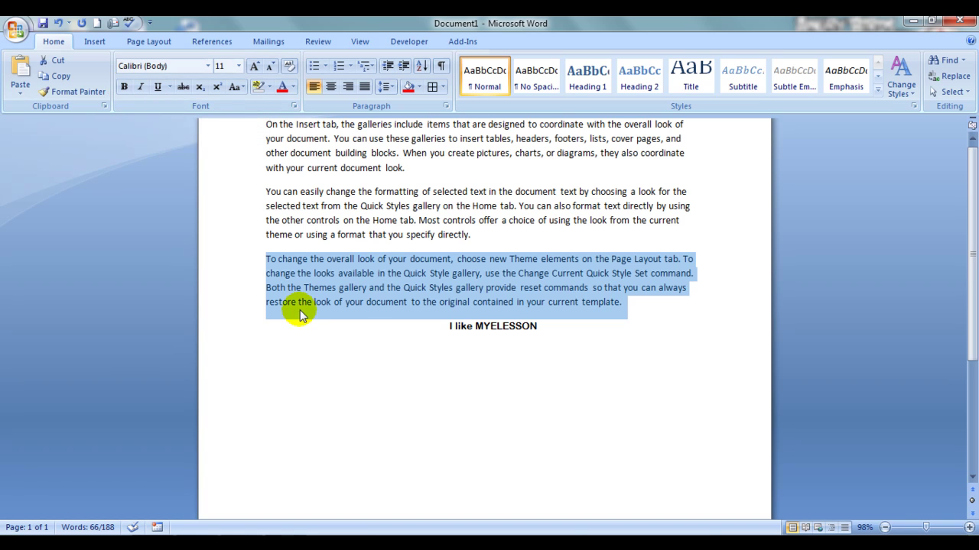
# Try bold and italic on the third paragraph, then remove both.
pyautogui.click(124, 87)
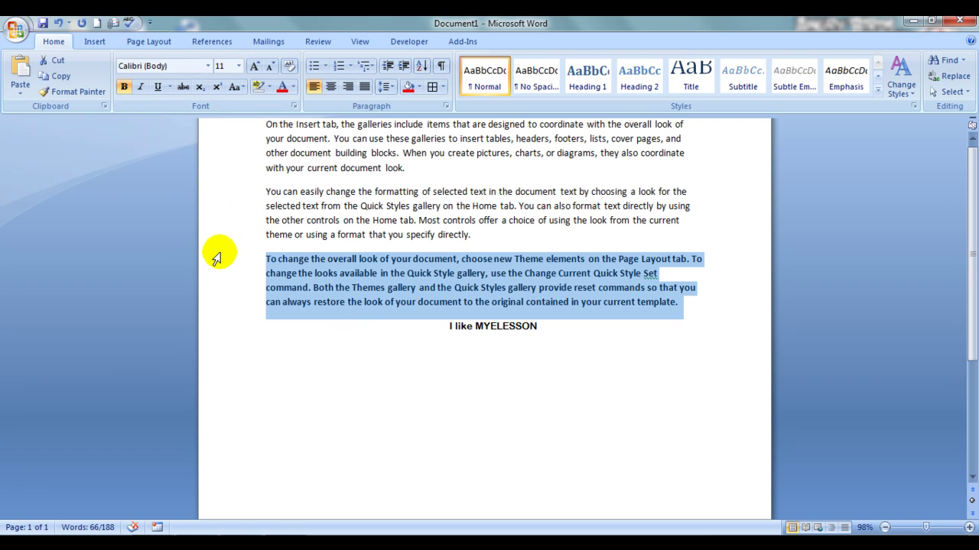
pyautogui.click(123, 88)
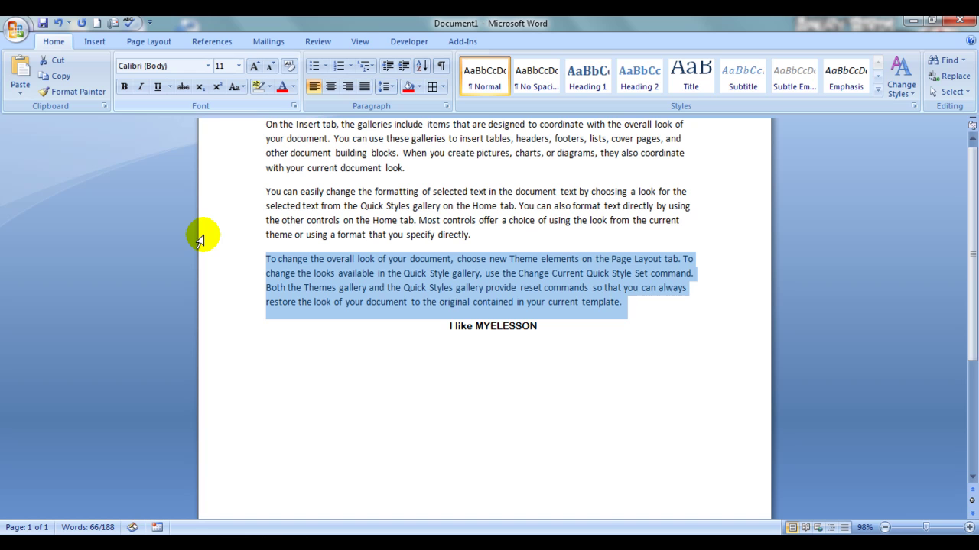
pyautogui.click(140, 87)
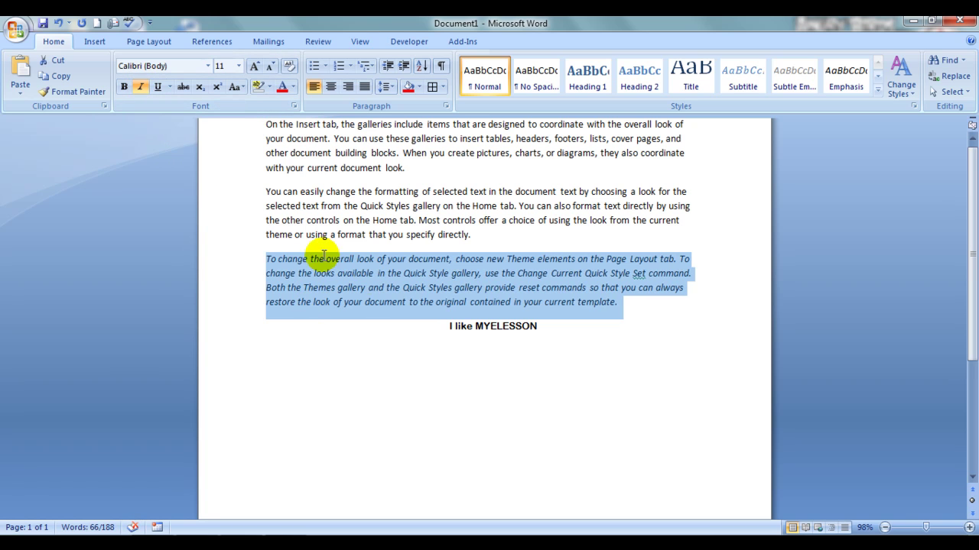
pyautogui.click(141, 87)
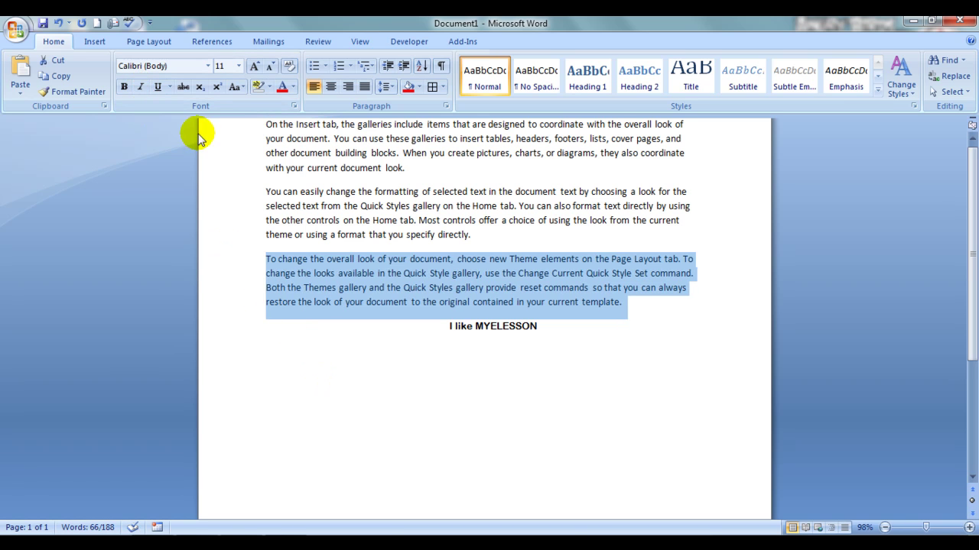
# Set the paragraph to 14 pt and give it a red underline style.
pyautogui.click(239, 67)
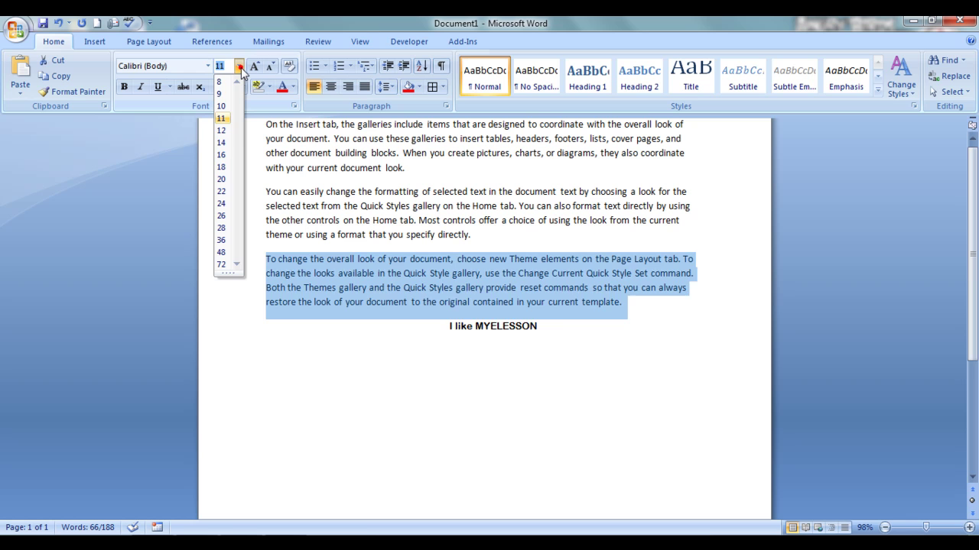
pyautogui.click(221, 143)
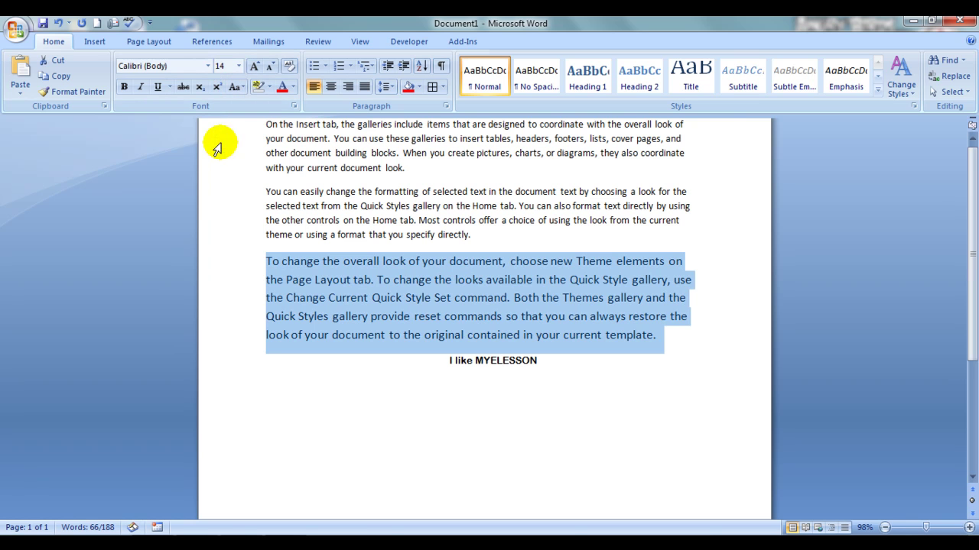
pyautogui.click(157, 87)
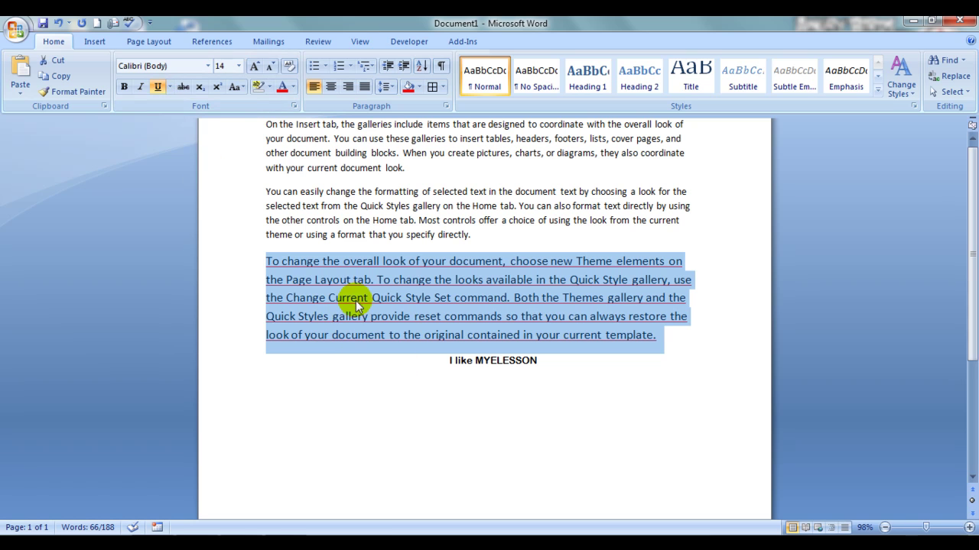
pyautogui.click(169, 87)
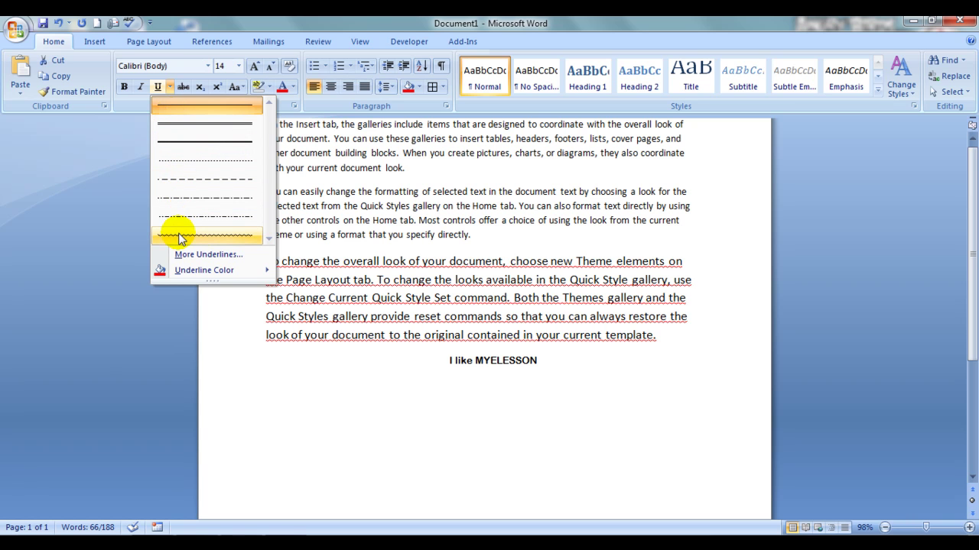
pyautogui.click(187, 130)
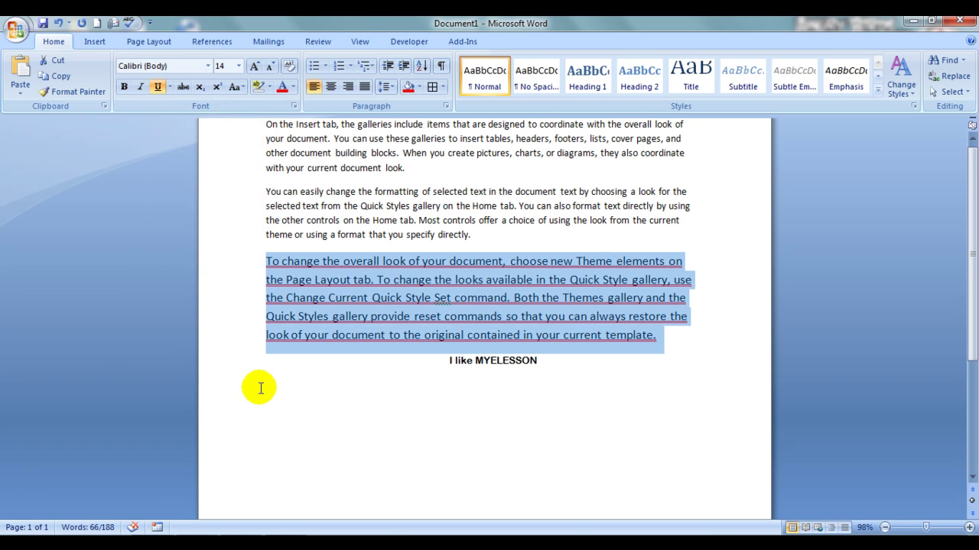
pyautogui.click(352, 391)
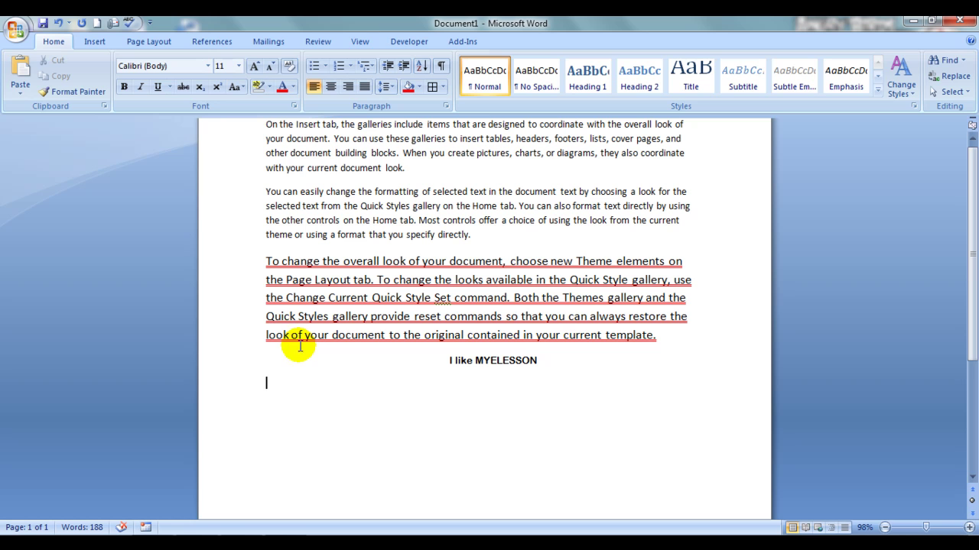
# Undo twice to remove the third paragraph's underline, then deselect.
pyautogui.click(60, 24)
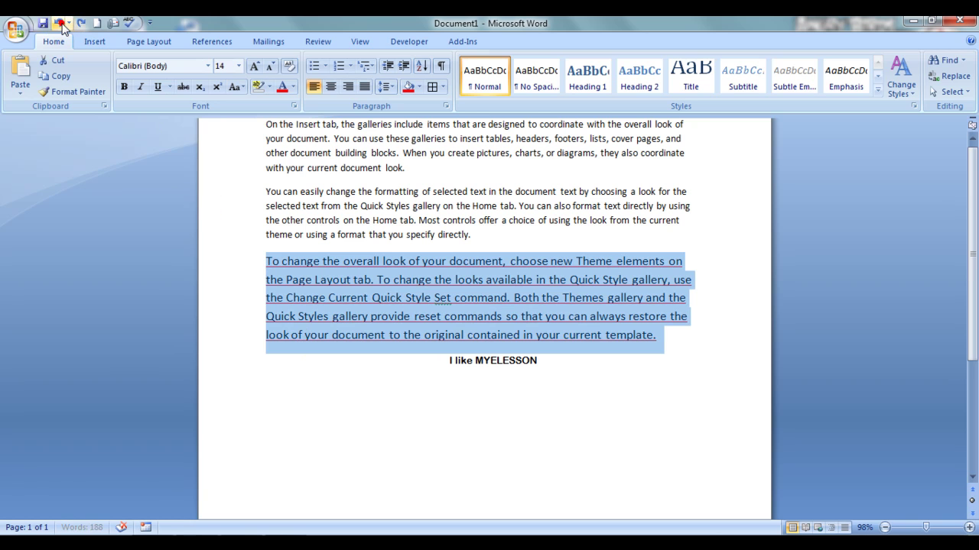
pyautogui.click(59, 24)
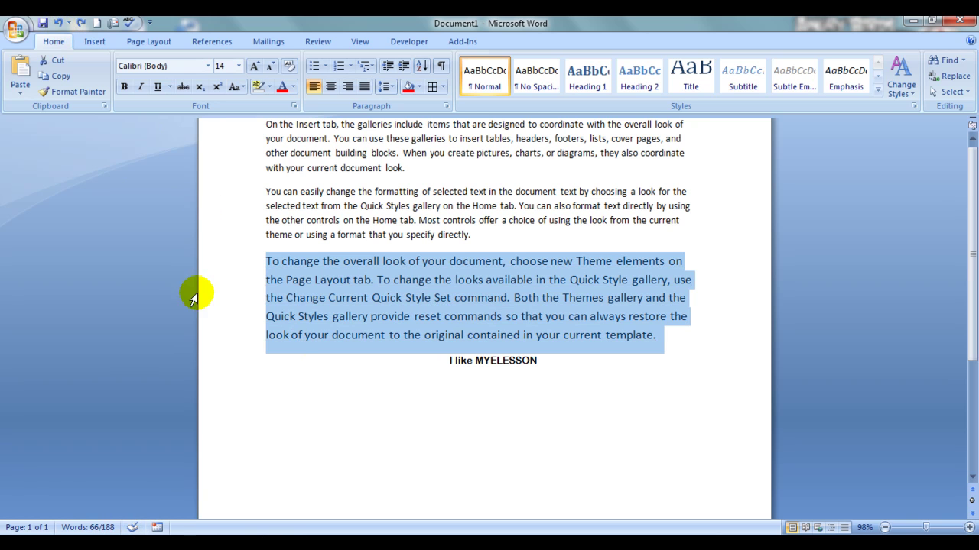
pyautogui.click(280, 384)
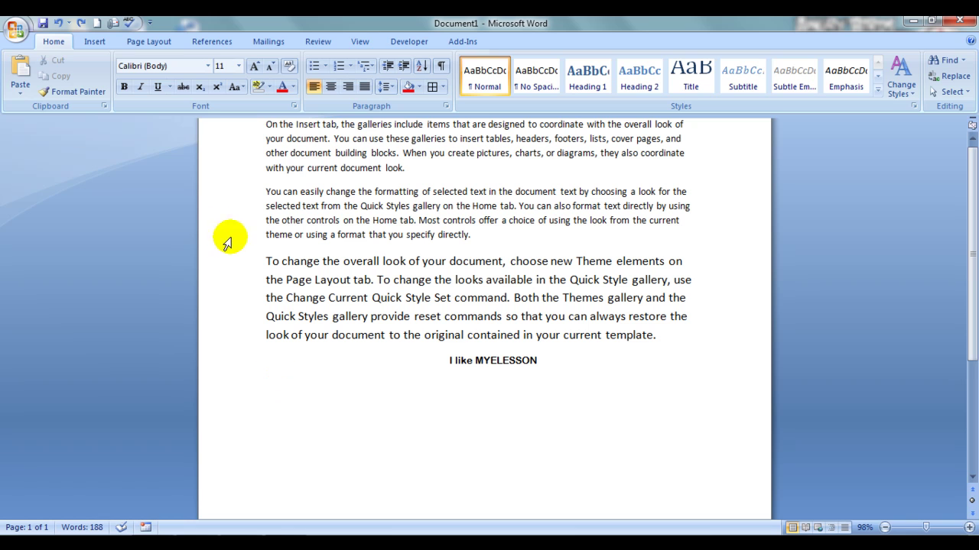
# Reselect the 'To change the overall look' paragraph, try strikethrough and subscript, and settle on superscript.
pyautogui.moveTo(266, 261); pyautogui.dragTo(667, 341)
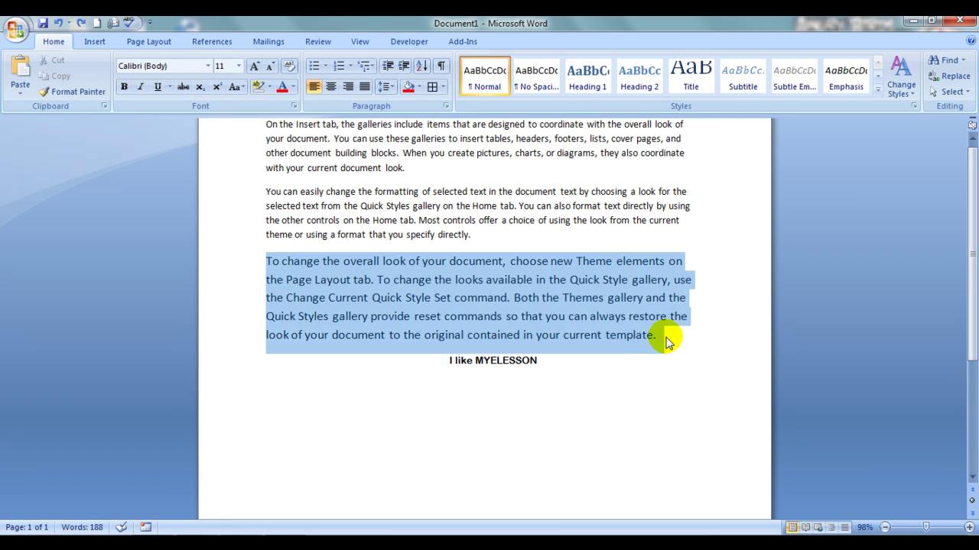
pyautogui.click(183, 87)
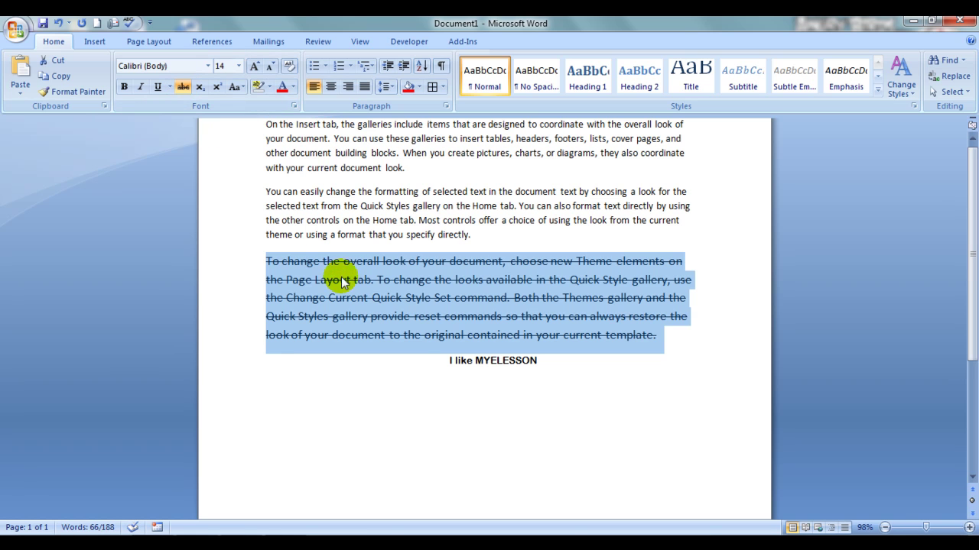
pyautogui.click(183, 88)
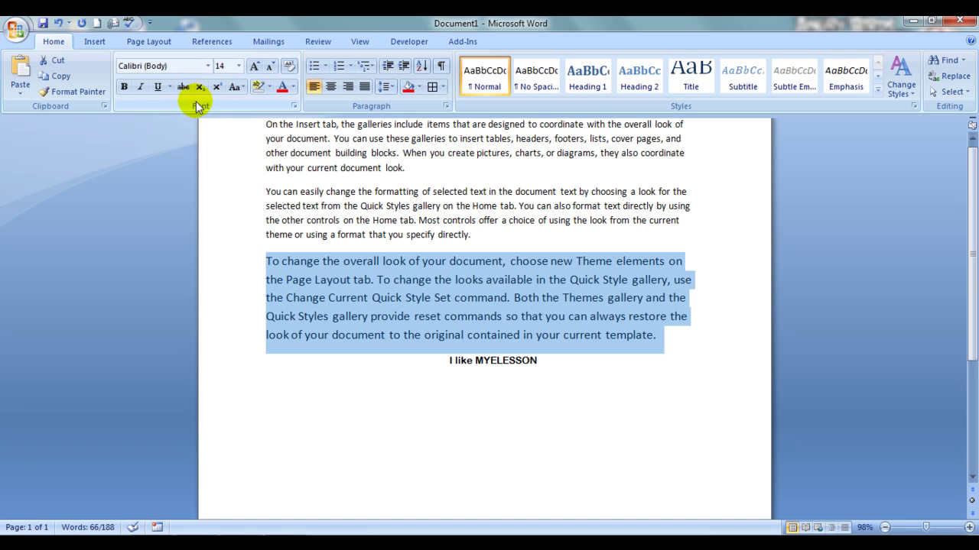
pyautogui.click(198, 89)
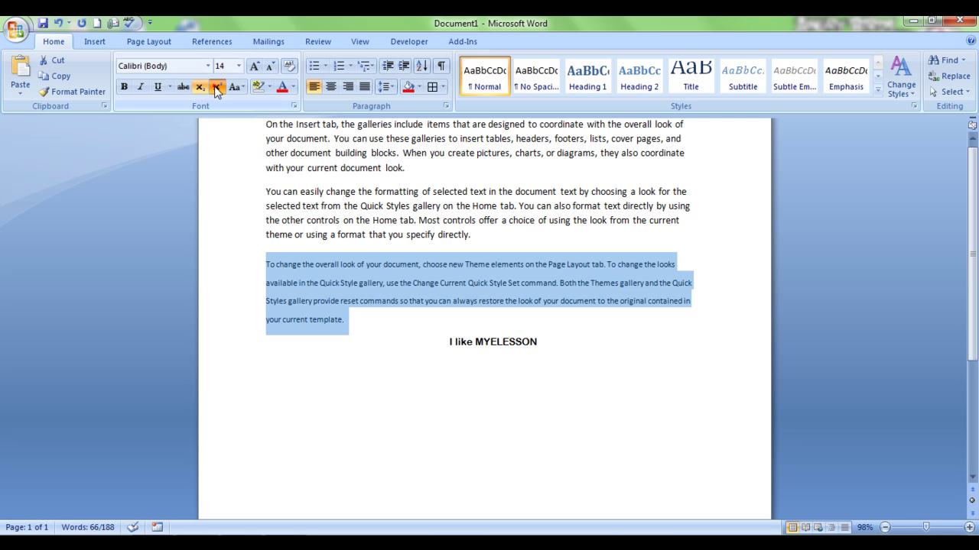
pyautogui.click(216, 88)
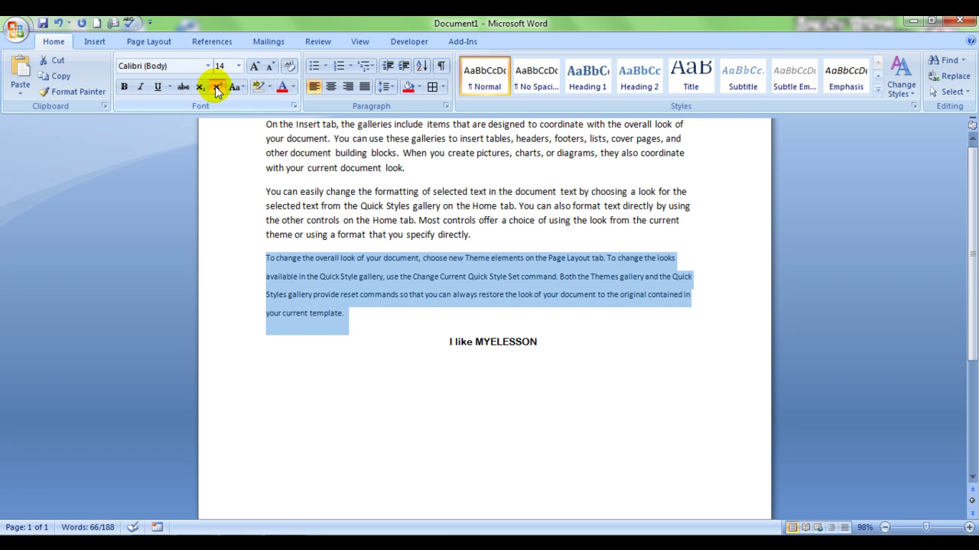
pyautogui.click(236, 88)
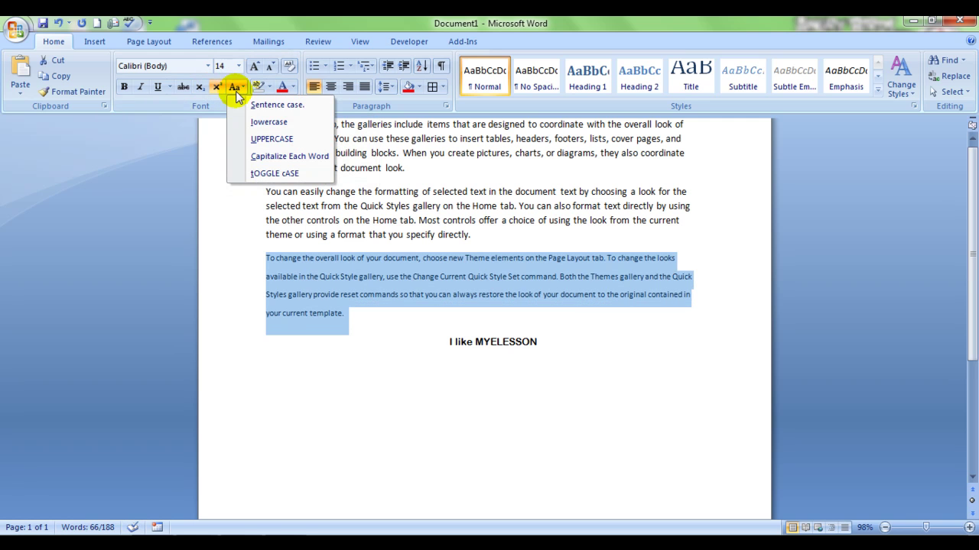
# Reselect the small-font paragraph and set its font size to 18.
pyautogui.click(274, 107)
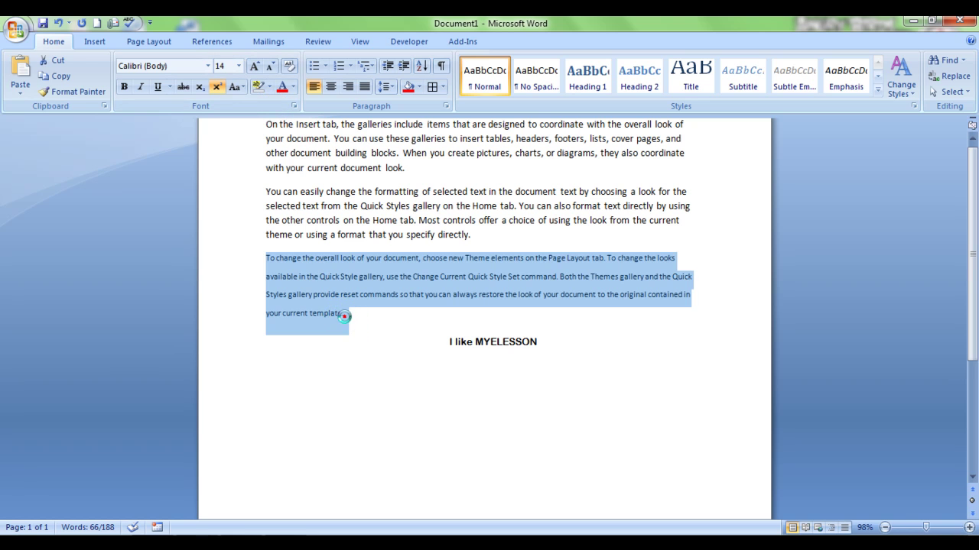
pyautogui.click(353, 319)
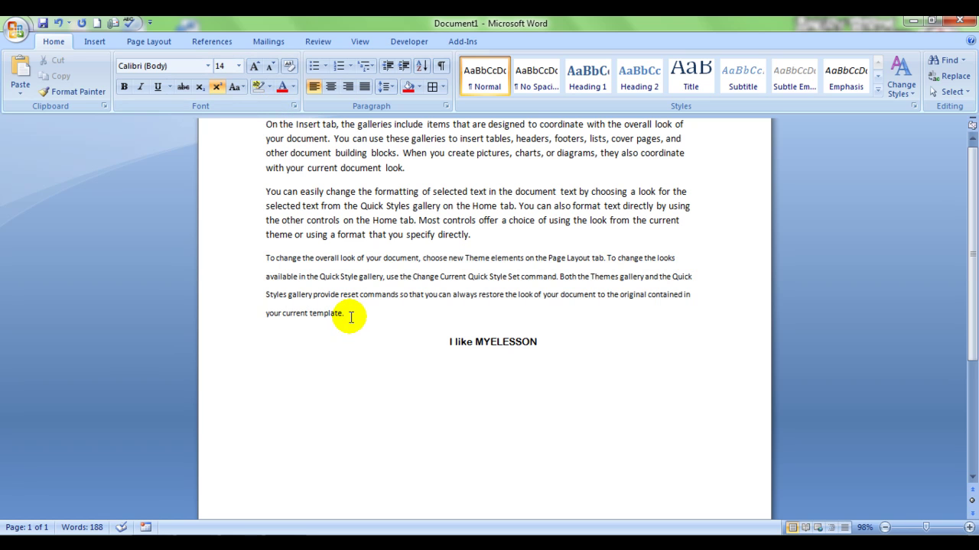
pyautogui.moveTo(265, 253); pyautogui.dragTo(340, 309)
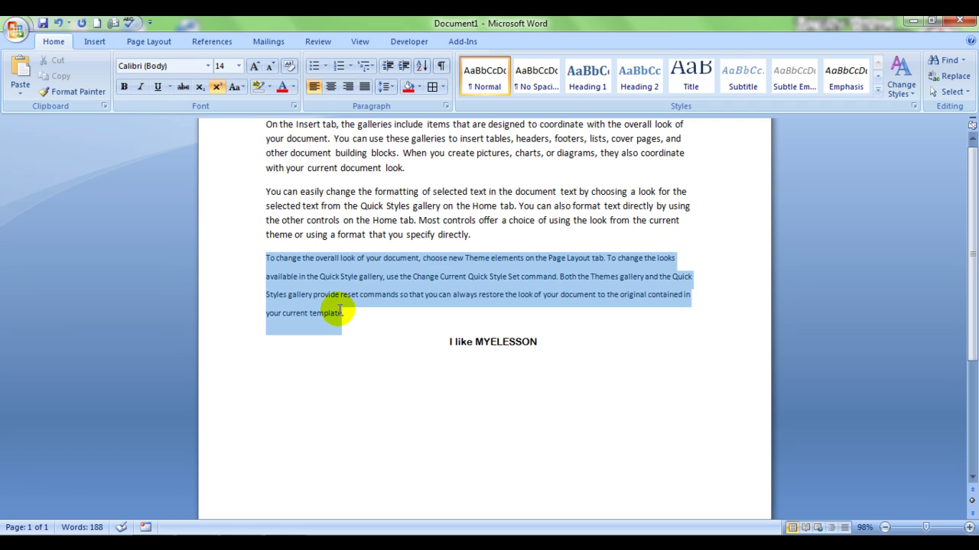
pyautogui.click(239, 65)
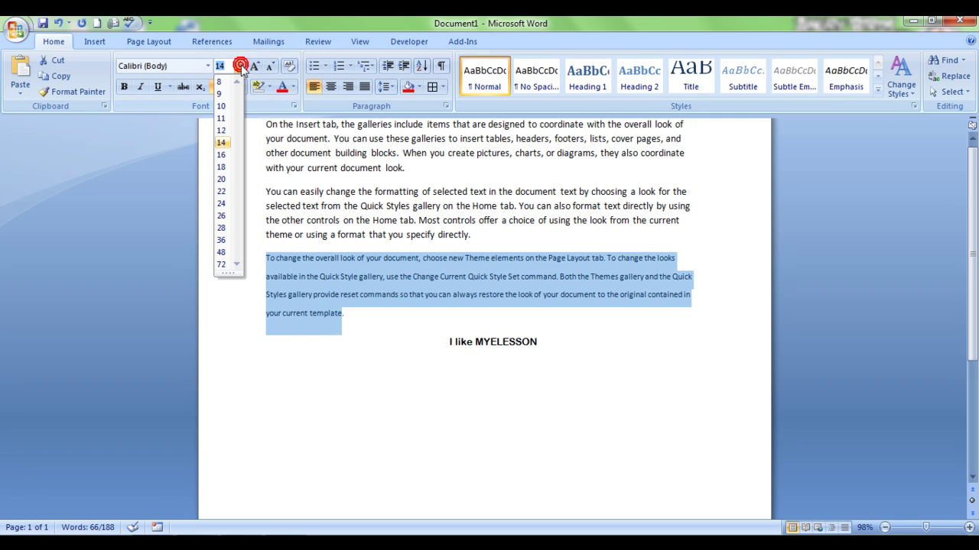
pyautogui.click(220, 167)
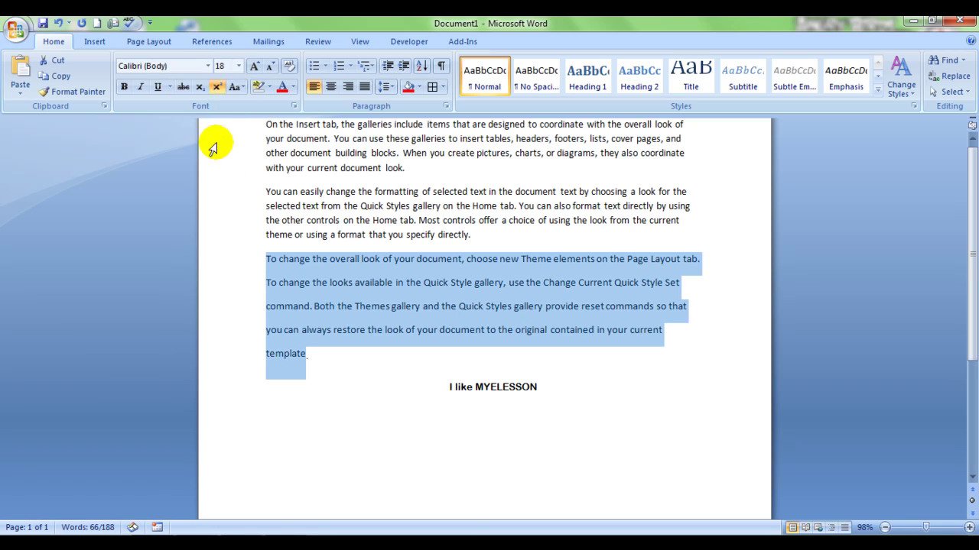
# Try lowercase, then uppercase, then Capitalize Each Word on the paragraph.
pyautogui.click(242, 89)
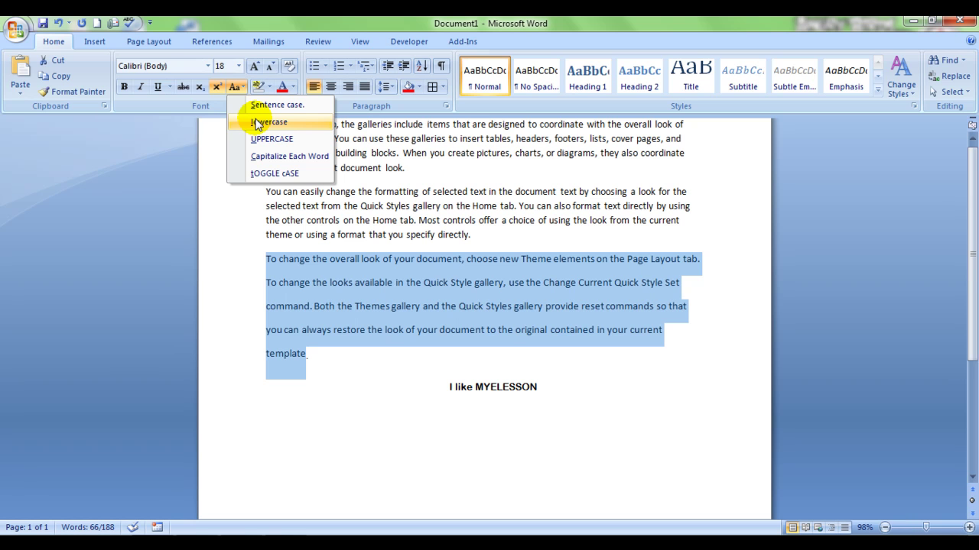
pyautogui.click(260, 122)
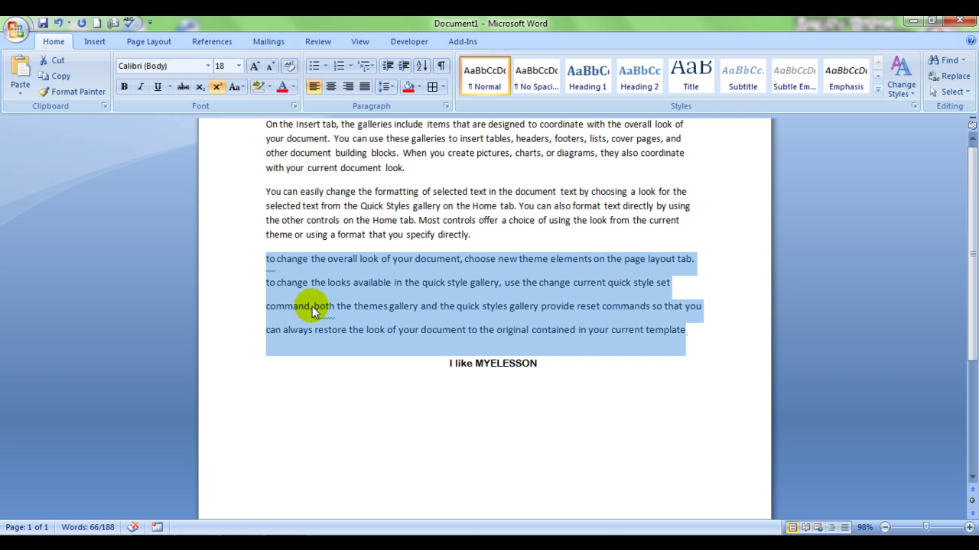
pyautogui.click(243, 88)
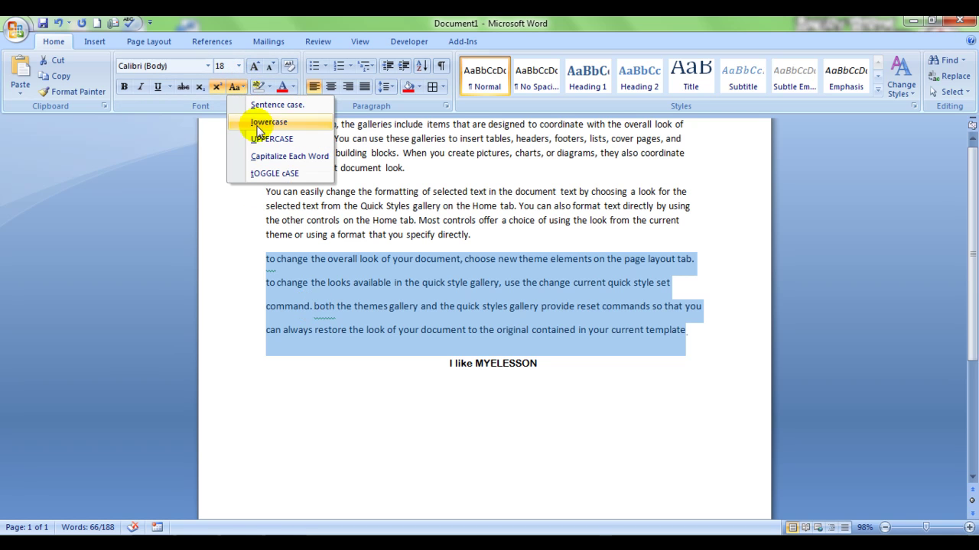
pyautogui.click(262, 144)
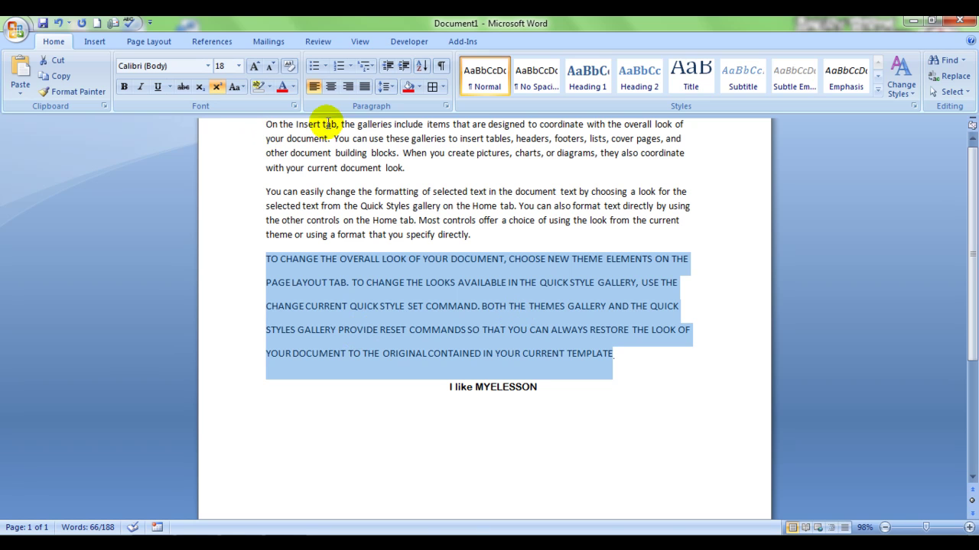
pyautogui.click(240, 86)
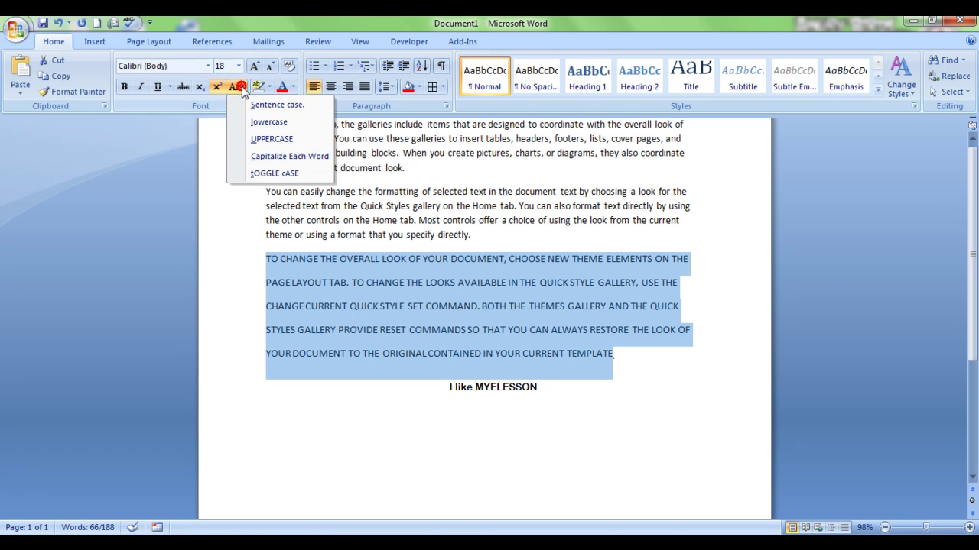
pyautogui.click(268, 157)
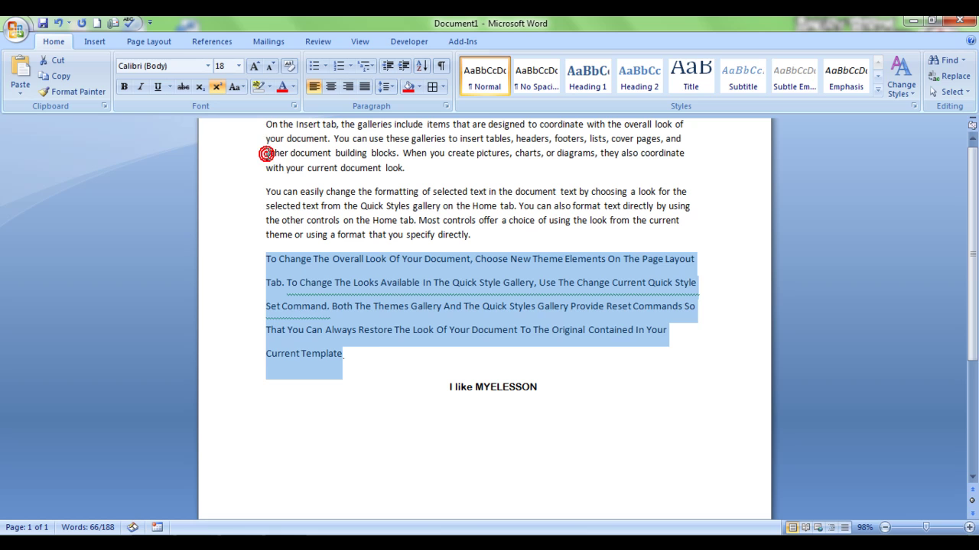
pyautogui.click(366, 330)
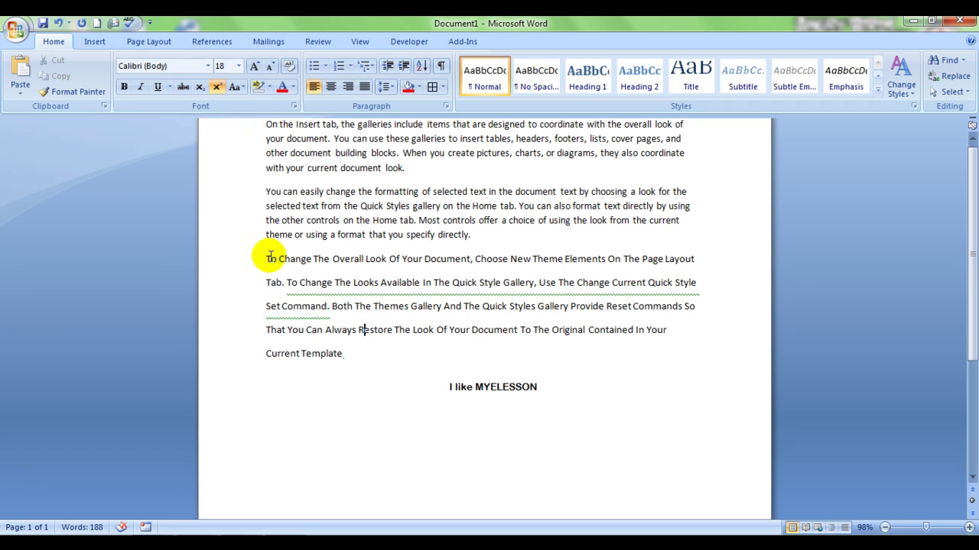
# Toggle the paragraph's case, then reapply Capitalize Each Word to the whole paragraph.
pyautogui.moveTo(263, 259); pyautogui.dragTo(339, 356)
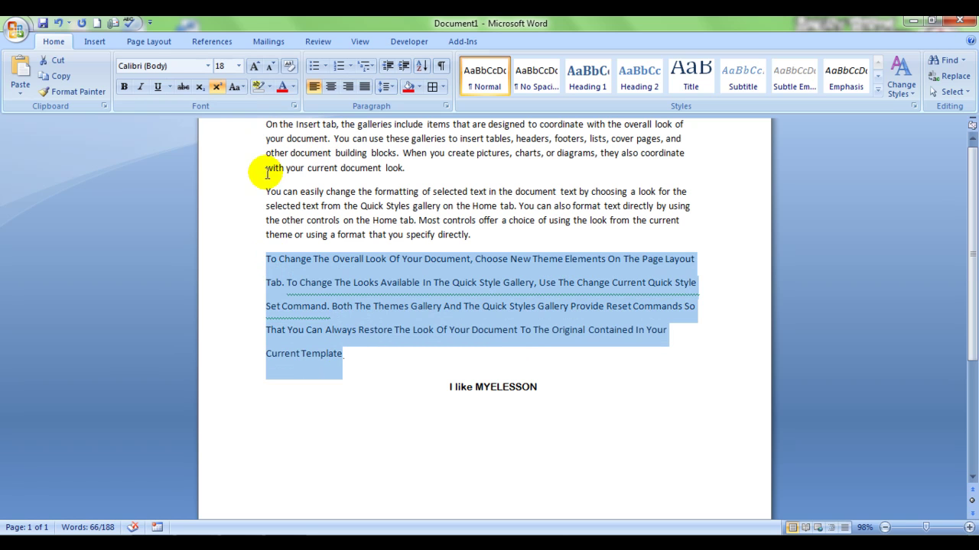
pyautogui.click(243, 87)
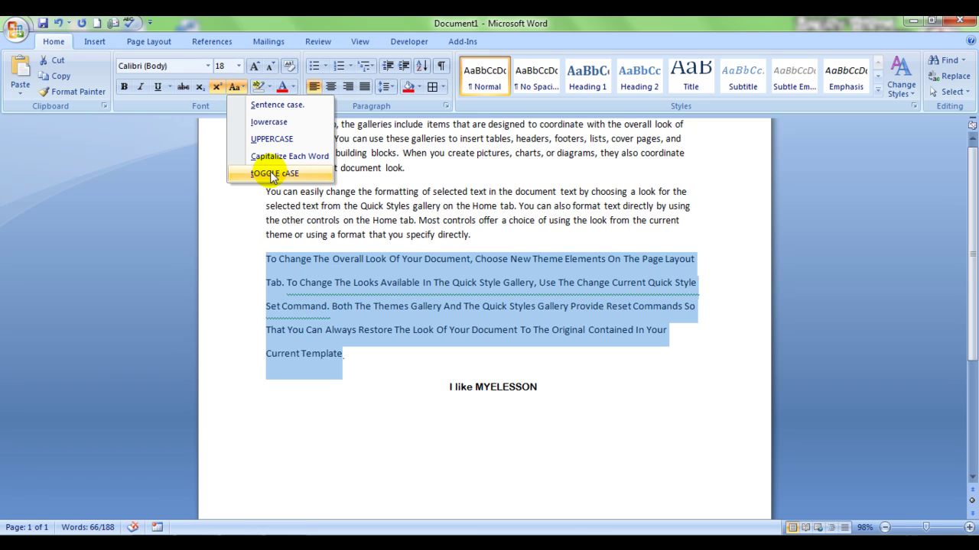
pyautogui.click(273, 175)
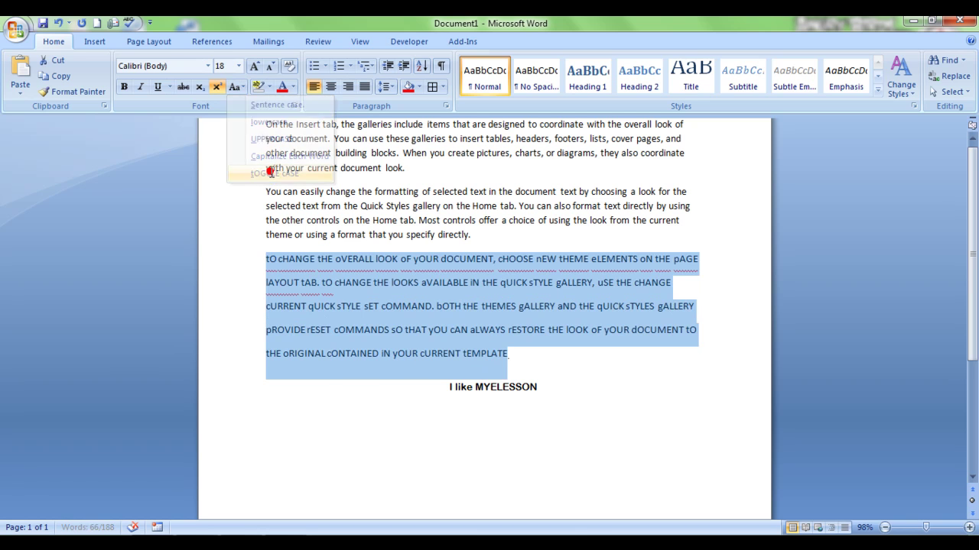
pyautogui.click(360, 392)
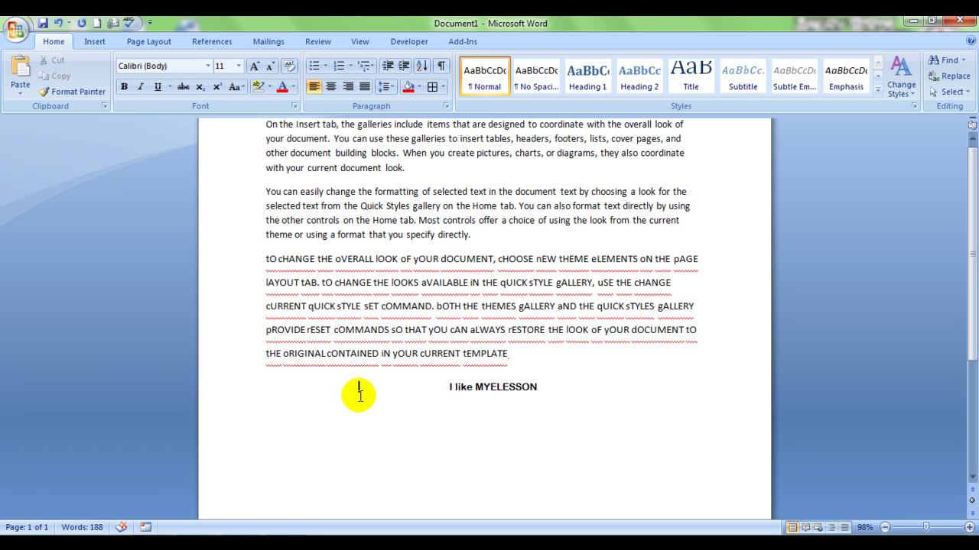
pyautogui.moveTo(264, 259); pyautogui.dragTo(533, 362)
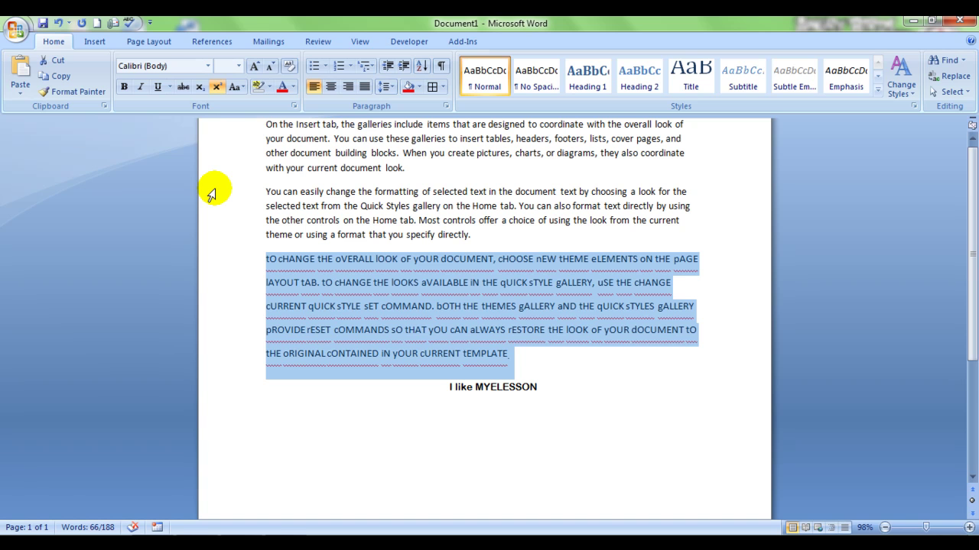
pyautogui.click(236, 86)
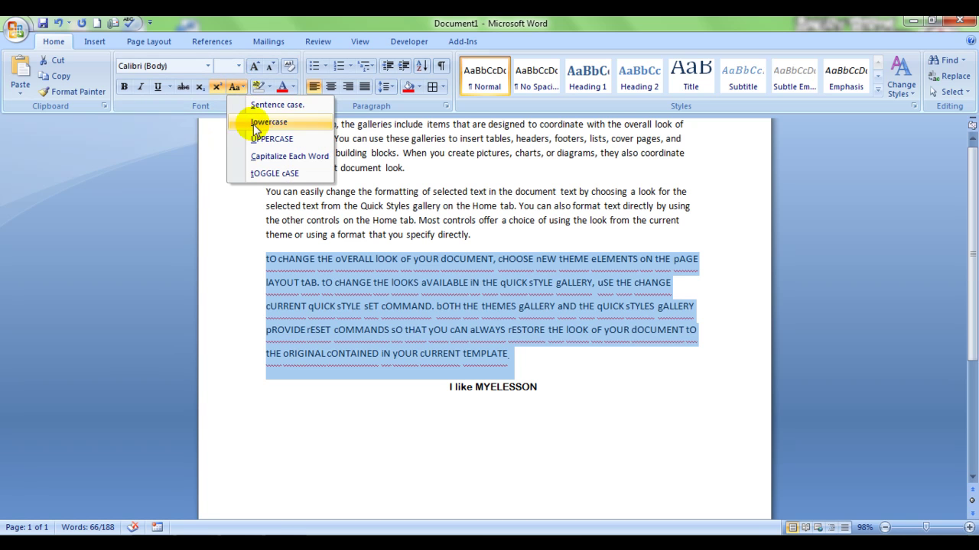
pyautogui.click(260, 157)
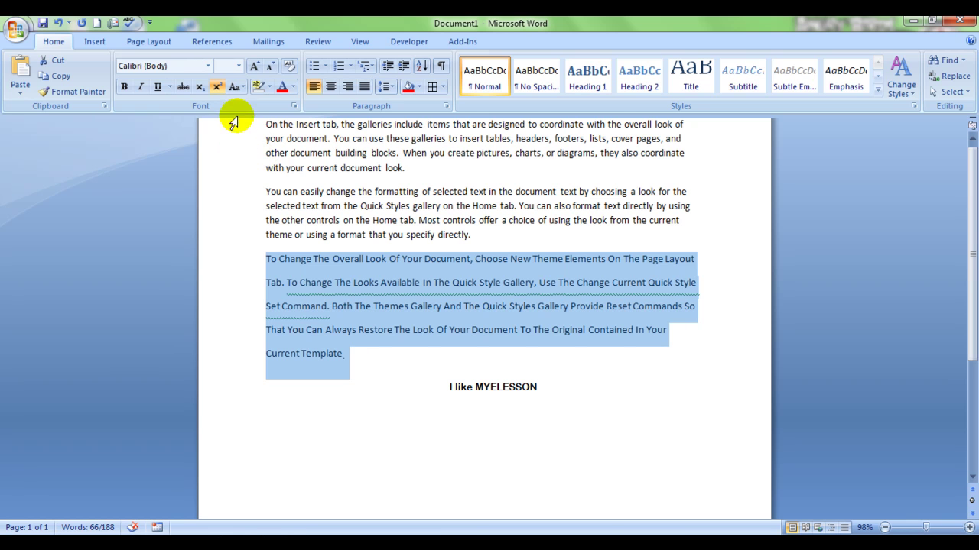
# Colour the capitalised paragraph's text red with the standard red font colour.
pyautogui.click(270, 88)
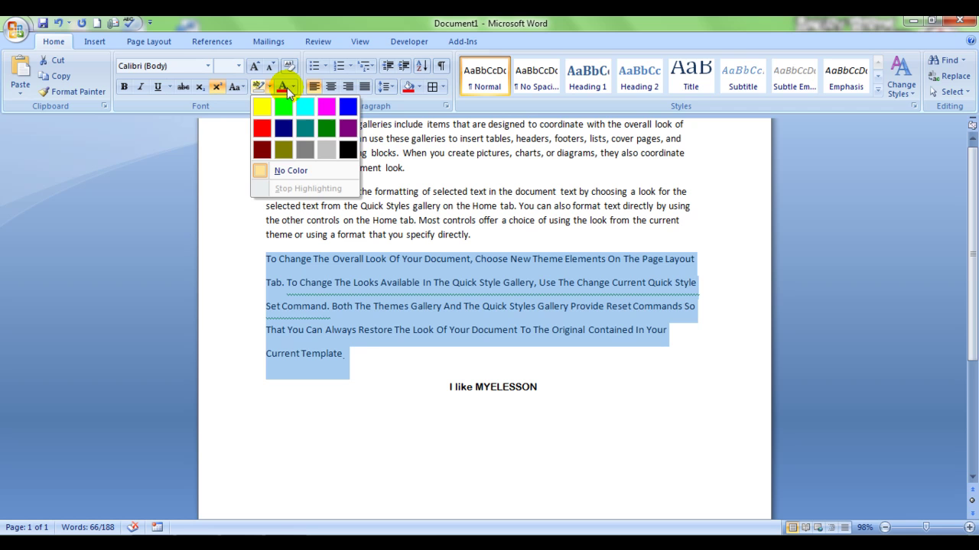
pyautogui.click(292, 87)
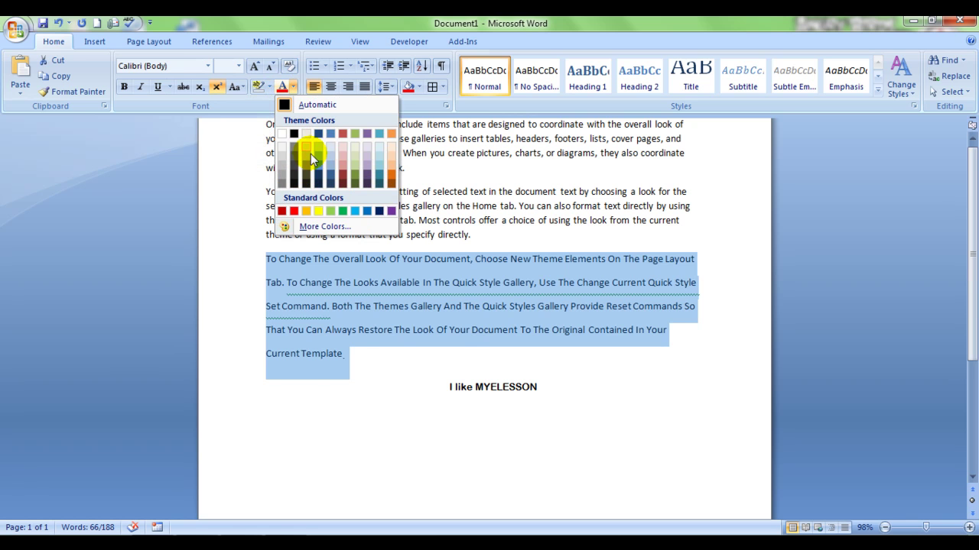
pyautogui.click(292, 214)
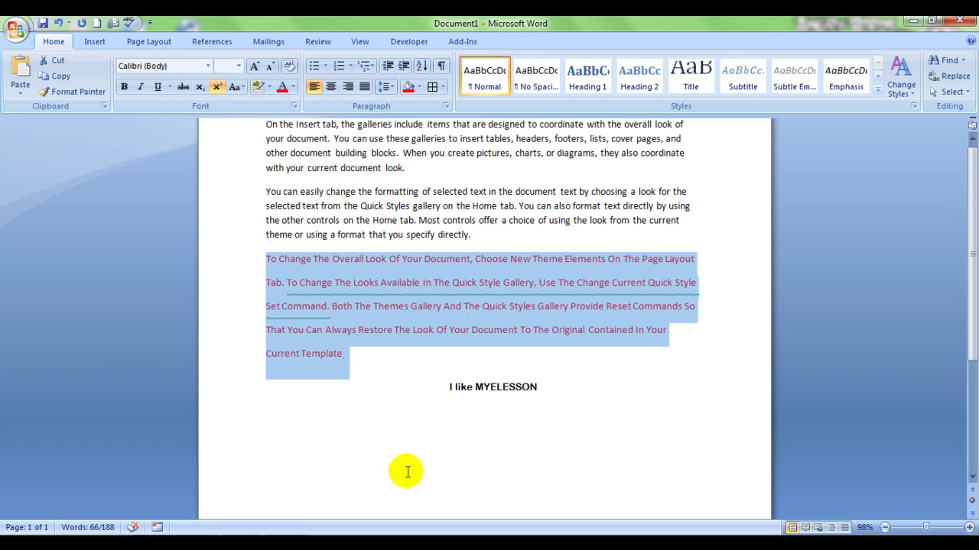
pyautogui.click(377, 409)
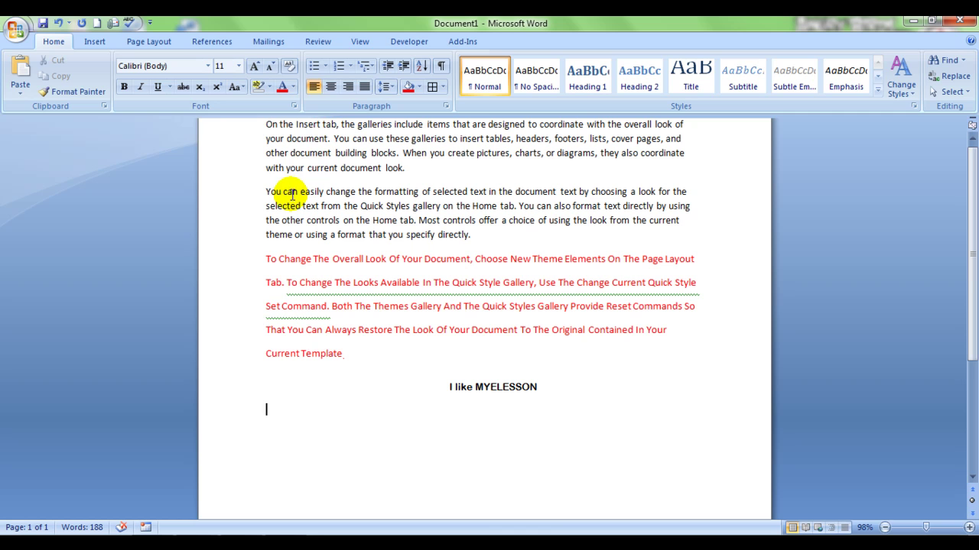
# Add the line 'My friends also like it' beneath 'I like MYELESSON' and select both lines.
pyautogui.click(313, 87)
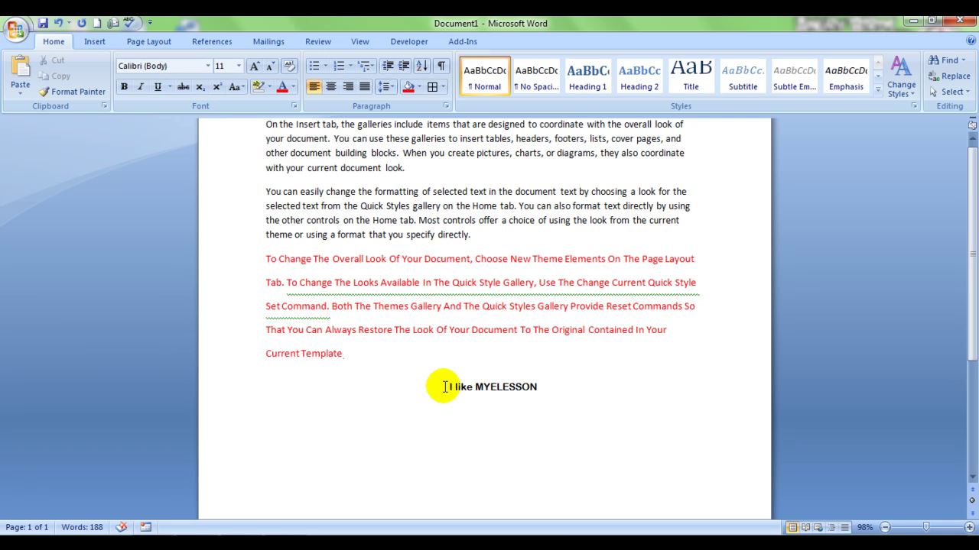
pyautogui.click(550, 396)
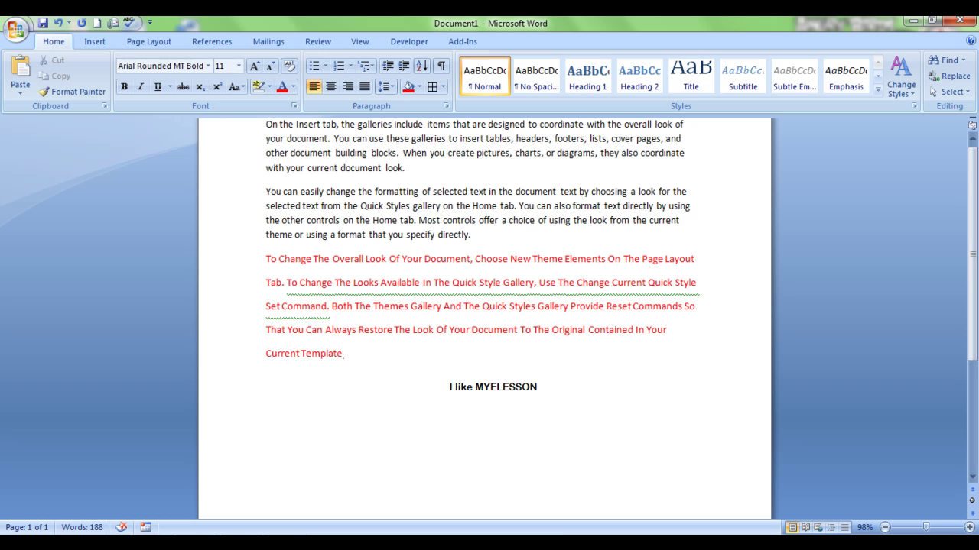
pyautogui.write('My friends also like it')
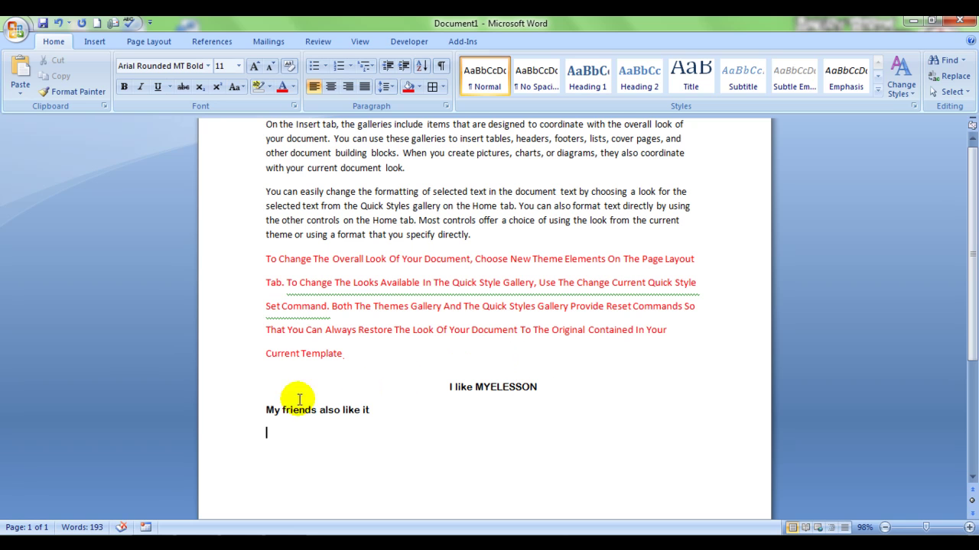
pyautogui.click(261, 409)
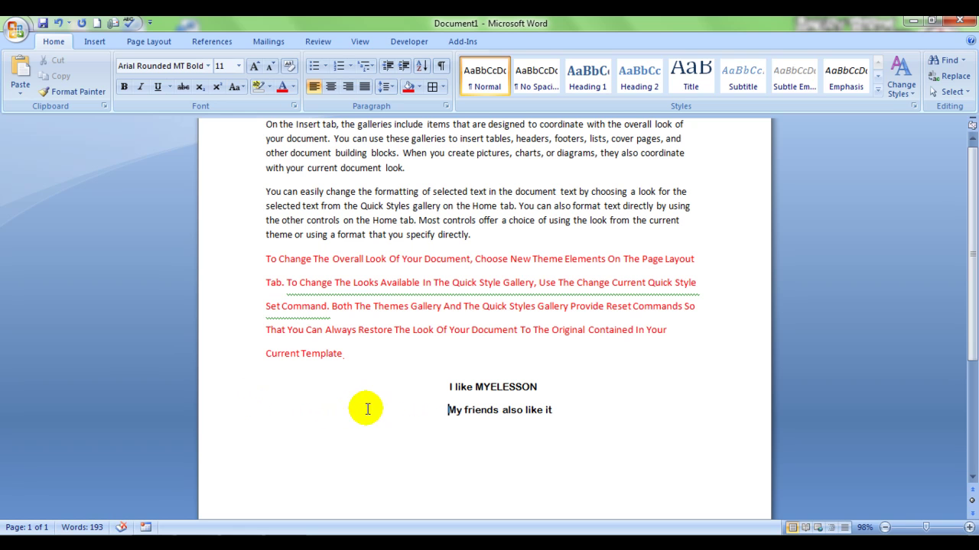
pyautogui.moveTo(439, 383); pyautogui.dragTo(589, 428)
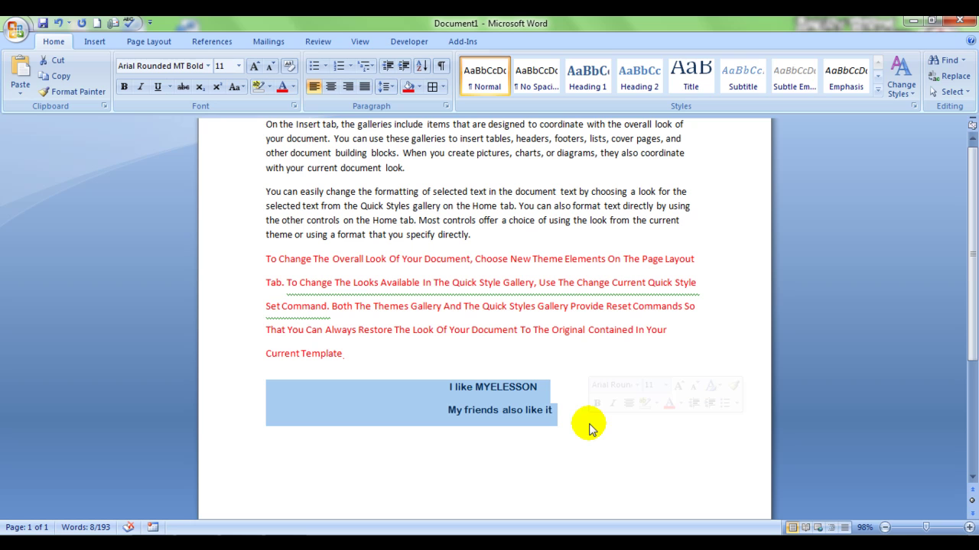
# Bullet the two MYELESSON lines with the four-diamond bullet from the Bullet Library.
pyautogui.click(315, 67)
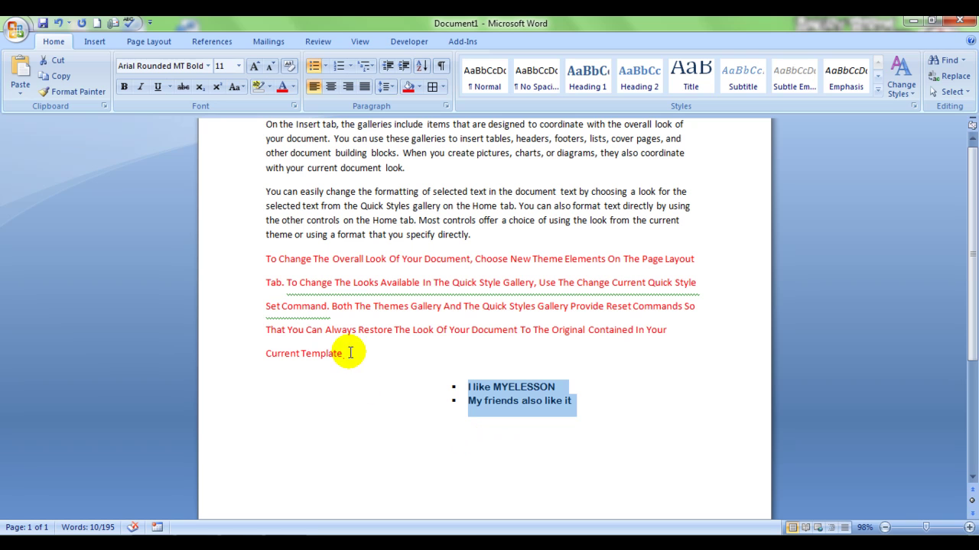
pyautogui.click(327, 67)
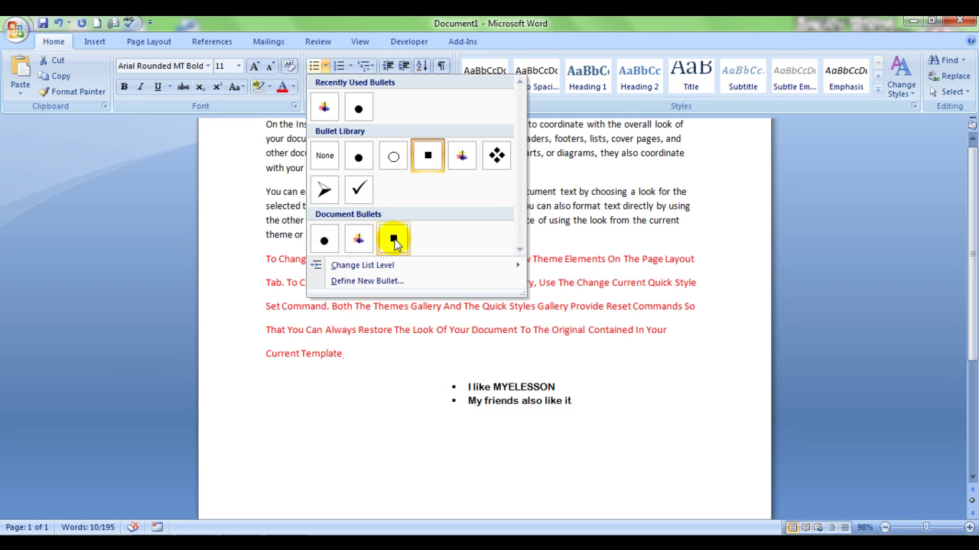
pyautogui.click(497, 156)
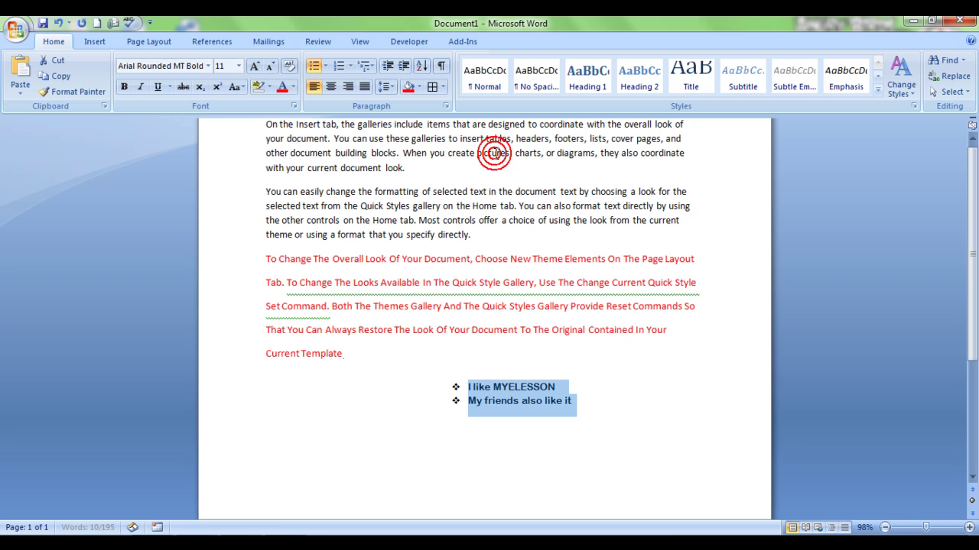
pyautogui.click(593, 402)
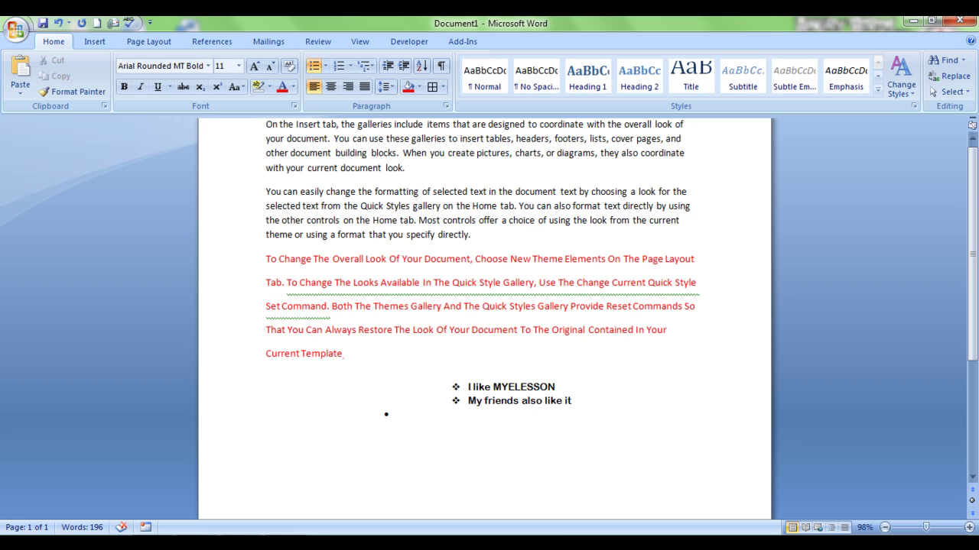
# Type unbulleted lines 'Myelesson Is In Facebook' and 'Myelesson Is on Twitter', correcting typos.
pyautogui.press('BackSpace')
pyautogui.write('Myeleeson Is')
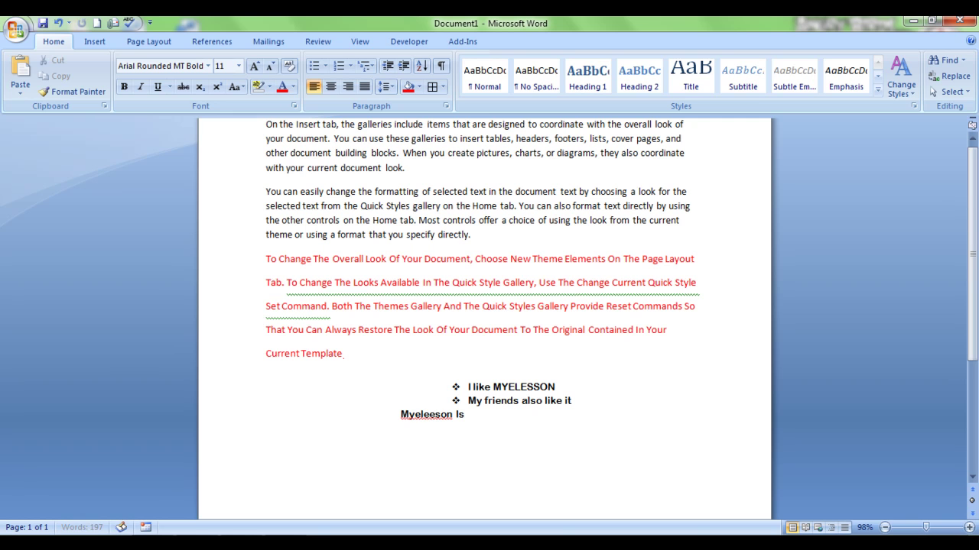
pyautogui.write(' In Facebook')
pyautogui.press('Left')
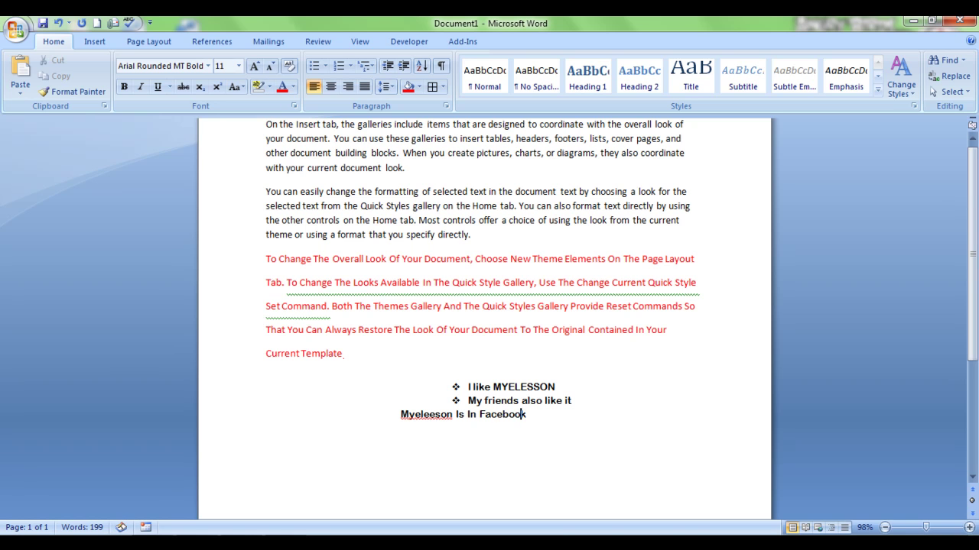
pyautogui.press('BackSpace')
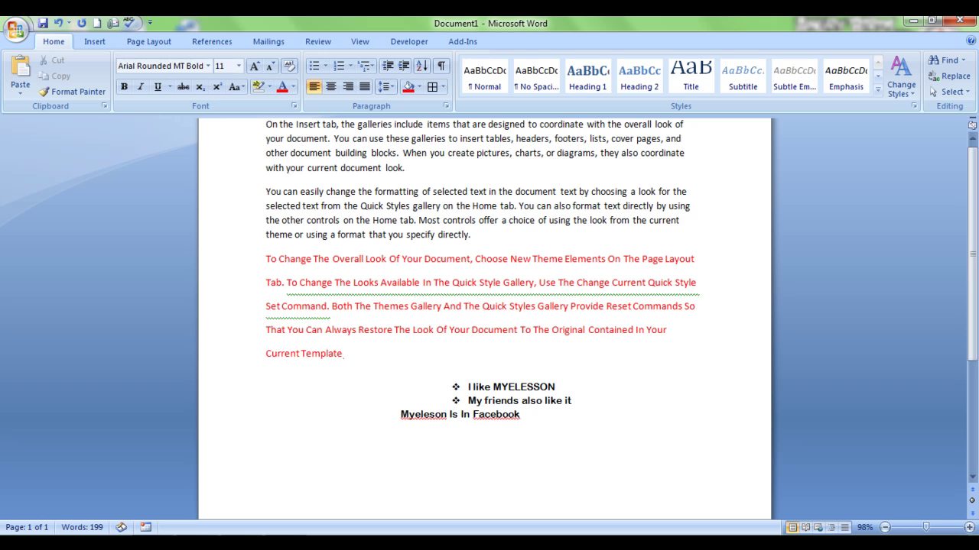
pyautogui.write('s')
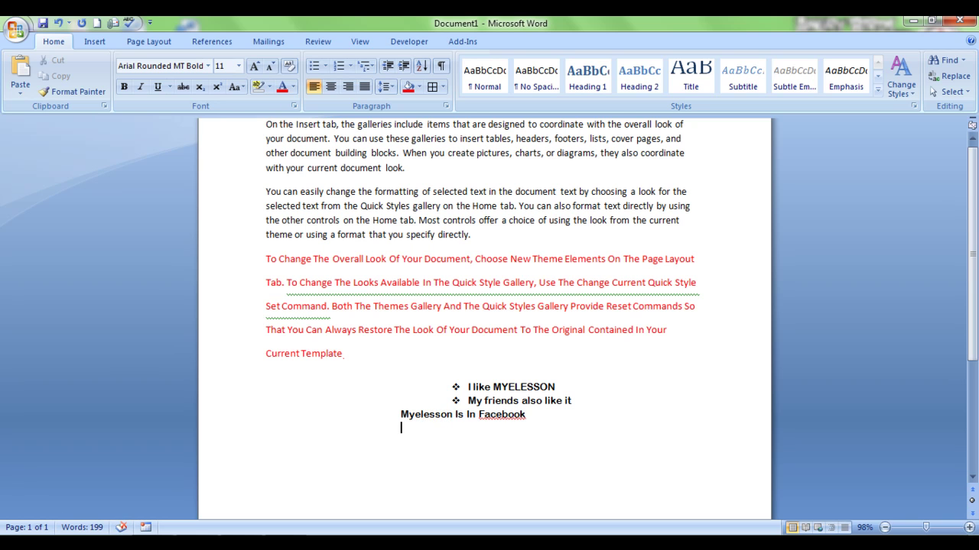
pyautogui.press('BackSpace')
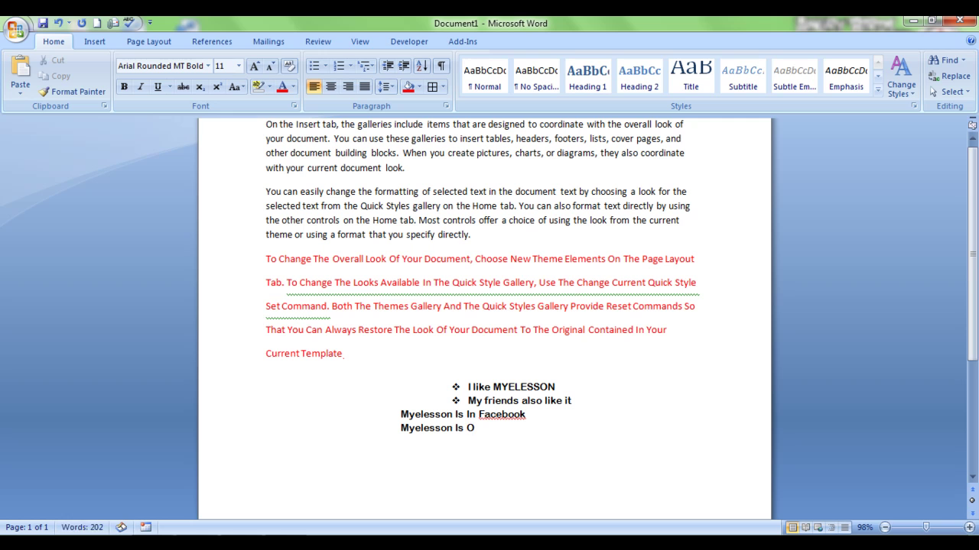
pyautogui.press('BackSpace')
pyautogui.write('tter')
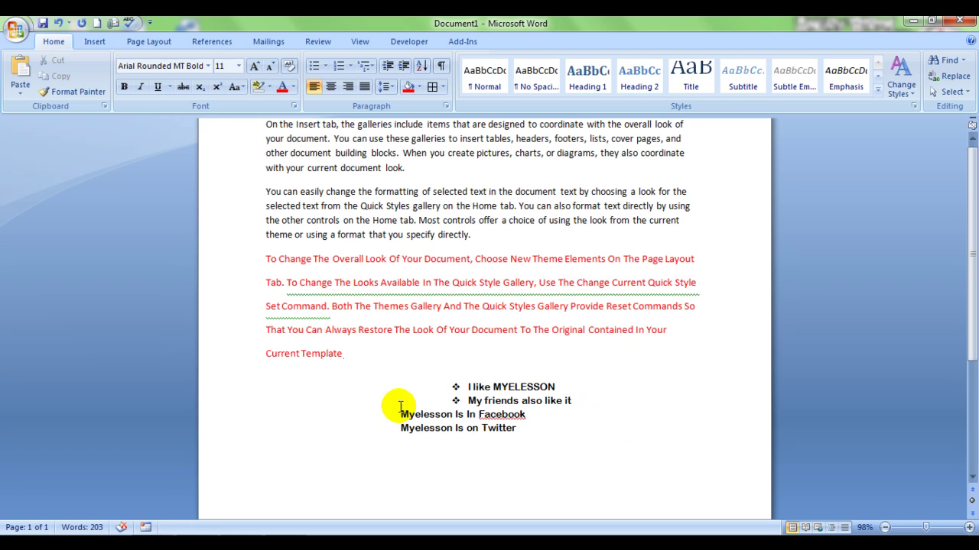
pyautogui.moveTo(399, 413); pyautogui.dragTo(524, 435)
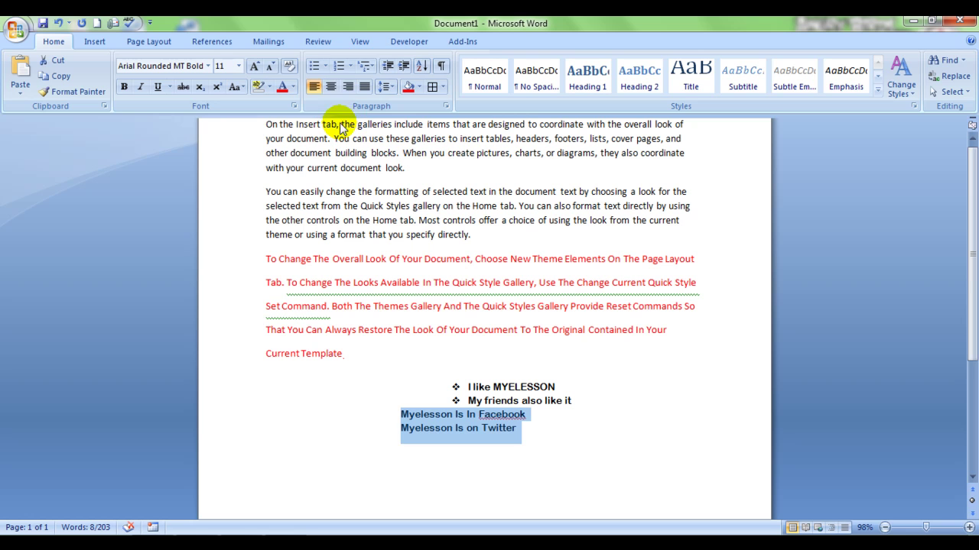
# Number the Facebook and Twitter lines, then remove the Twitter line's separate number.
pyautogui.click(341, 71)
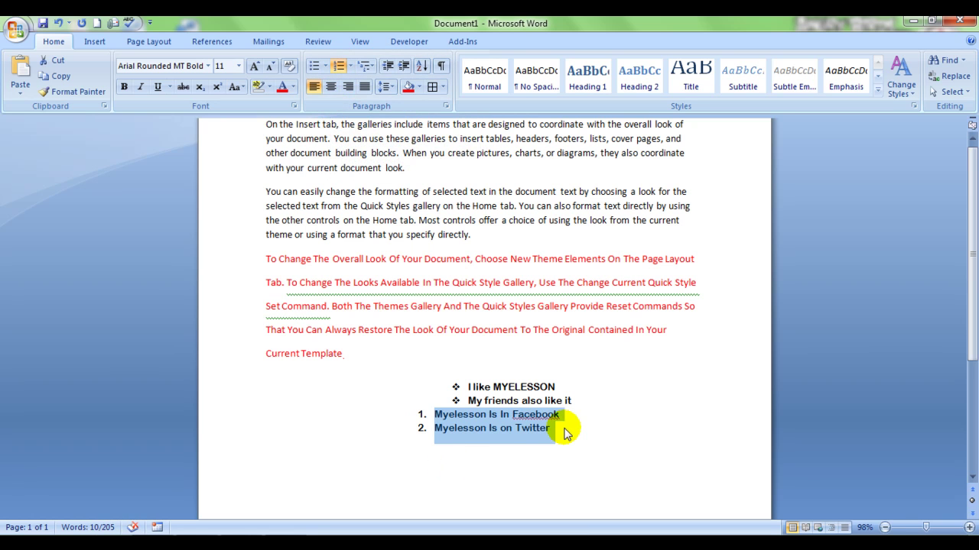
pyautogui.click(350, 67)
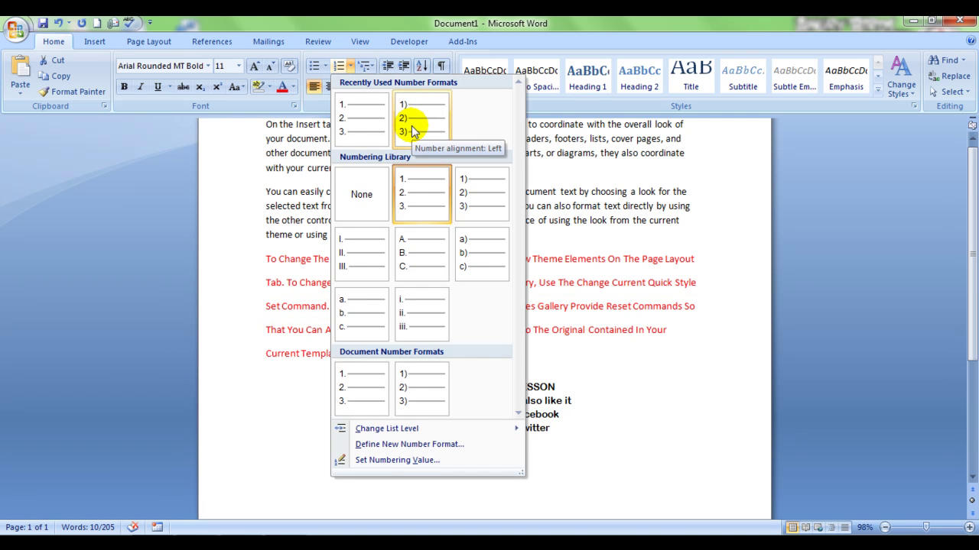
pyautogui.click(612, 378)
pyautogui.press('Left')
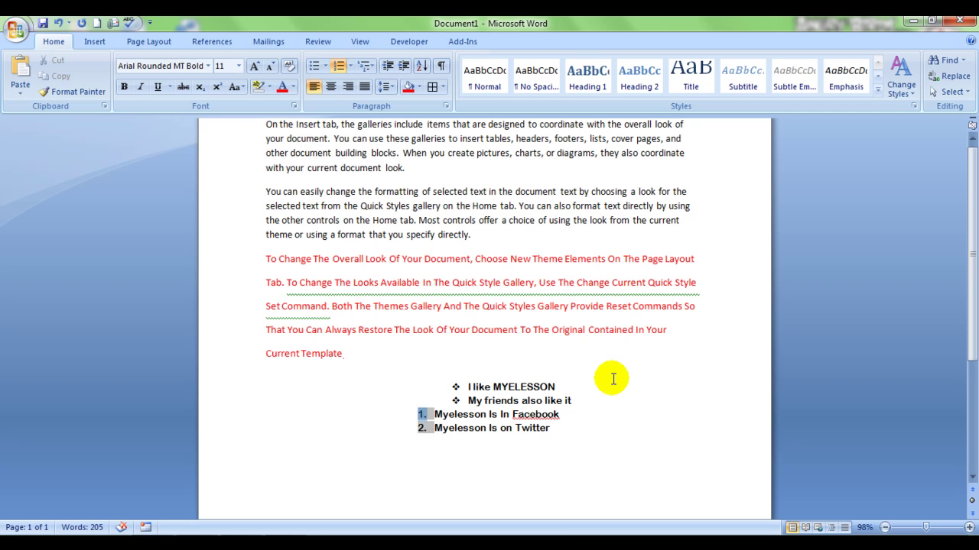
pyautogui.press('Up')
pyautogui.press('End')
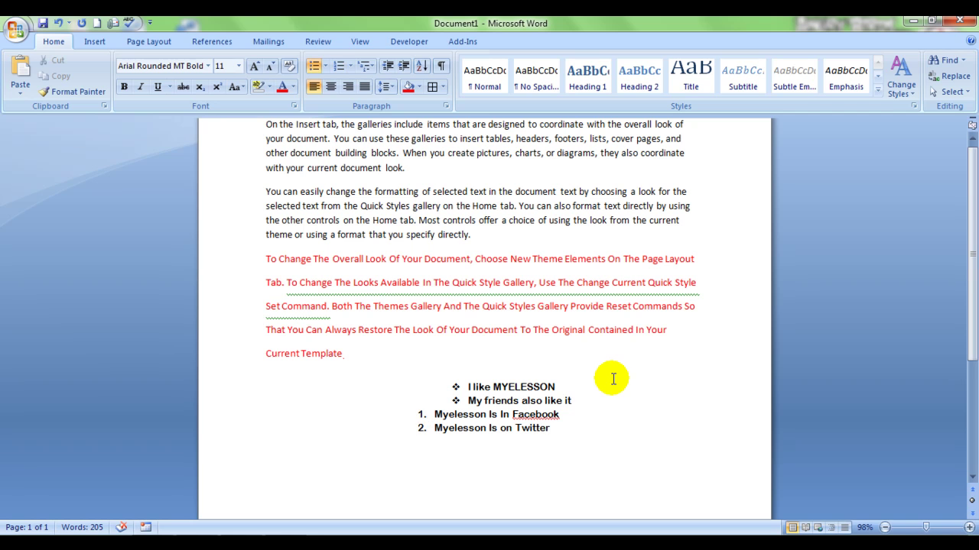
pyautogui.click(412, 416)
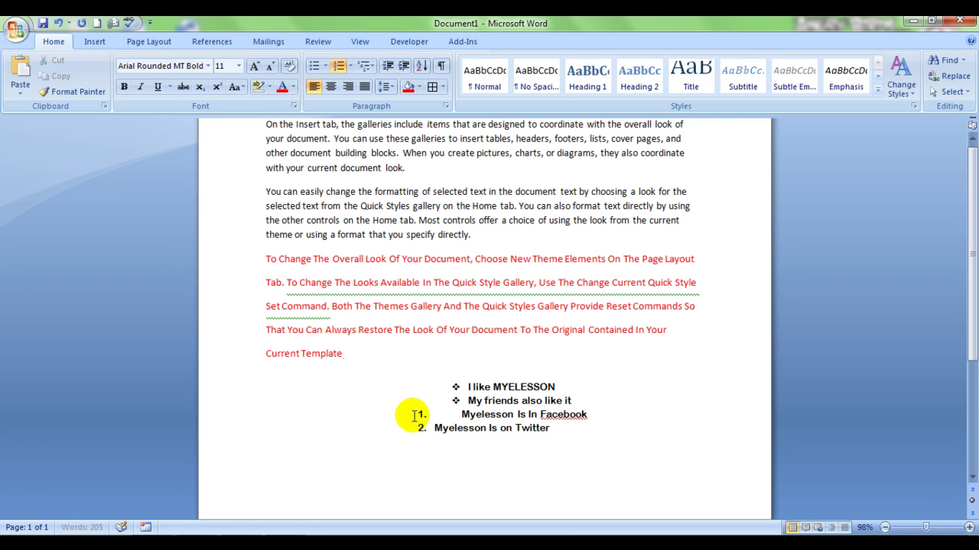
pyautogui.press('Down')
pyautogui.press('Down')
pyautogui.press('Up')
pyautogui.click(413, 416)
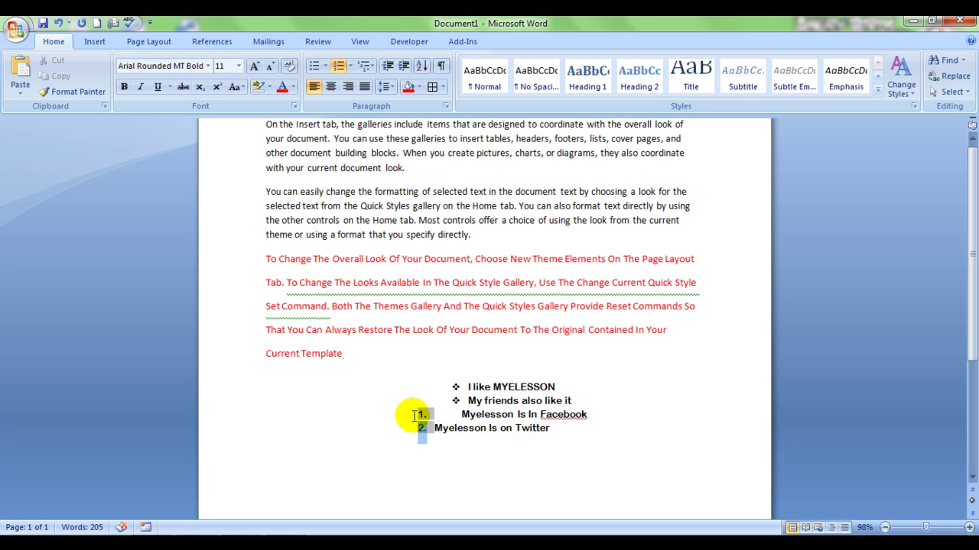
pyautogui.press('BackSpace')
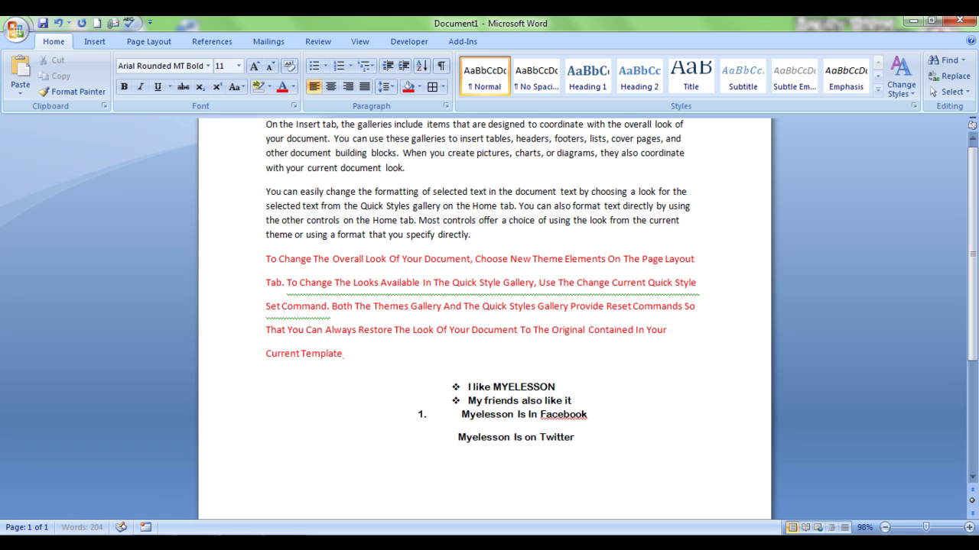
pyautogui.press('BackSpace')
# Renumber both lines so the Twitter line becomes aligned item 2.
pyautogui.hotkey('shift', 'Down')
pyautogui.hotkey('shift', 'Down')
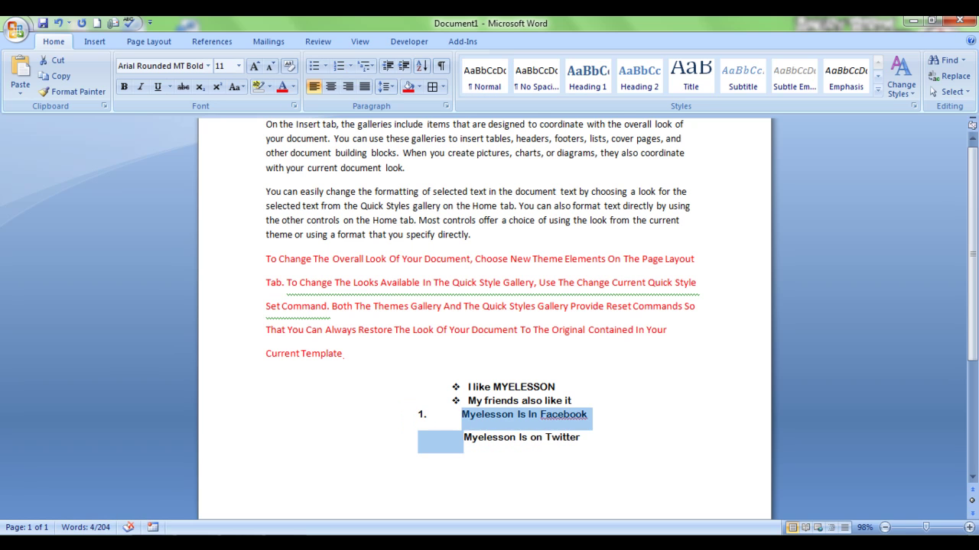
pyautogui.click(338, 67)
pyautogui.click(339, 66)
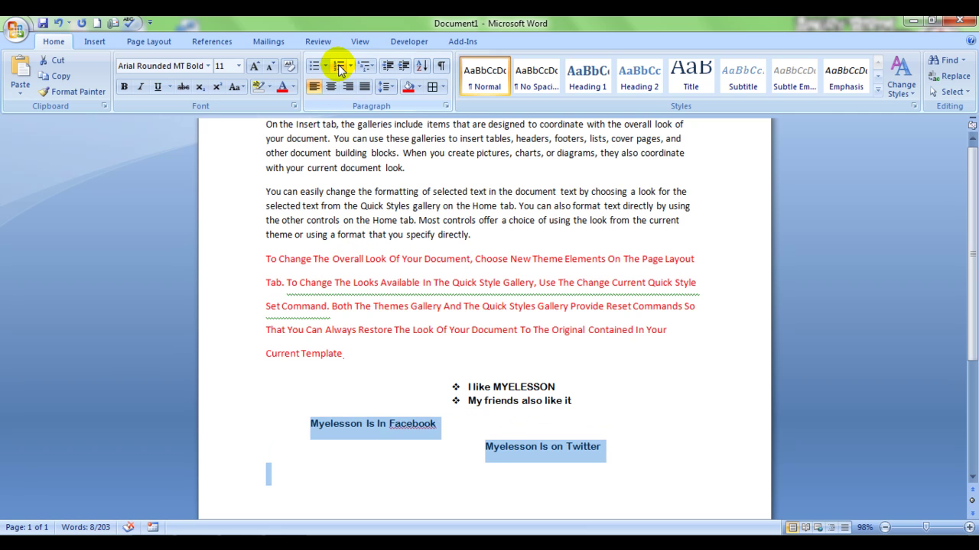
pyautogui.click(339, 66)
pyautogui.click(338, 66)
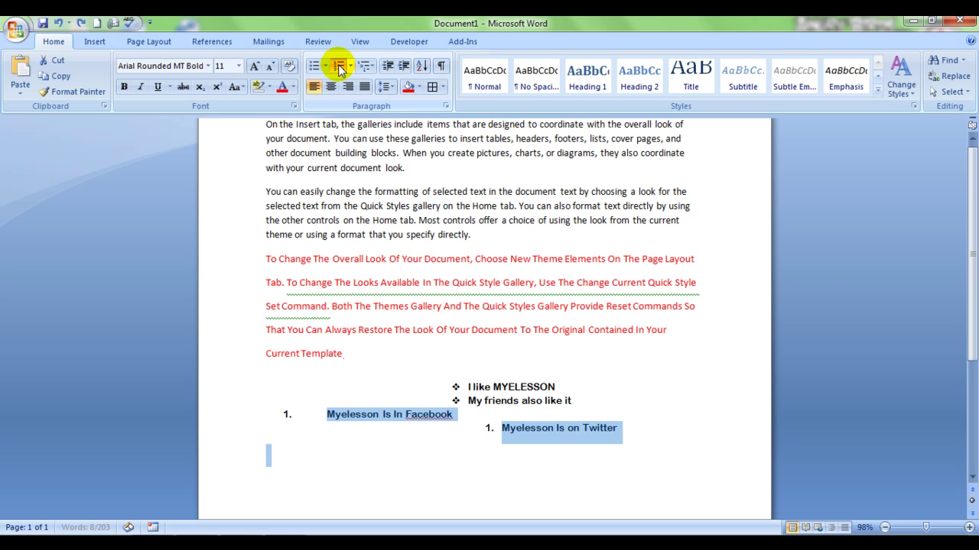
pyautogui.click(338, 67)
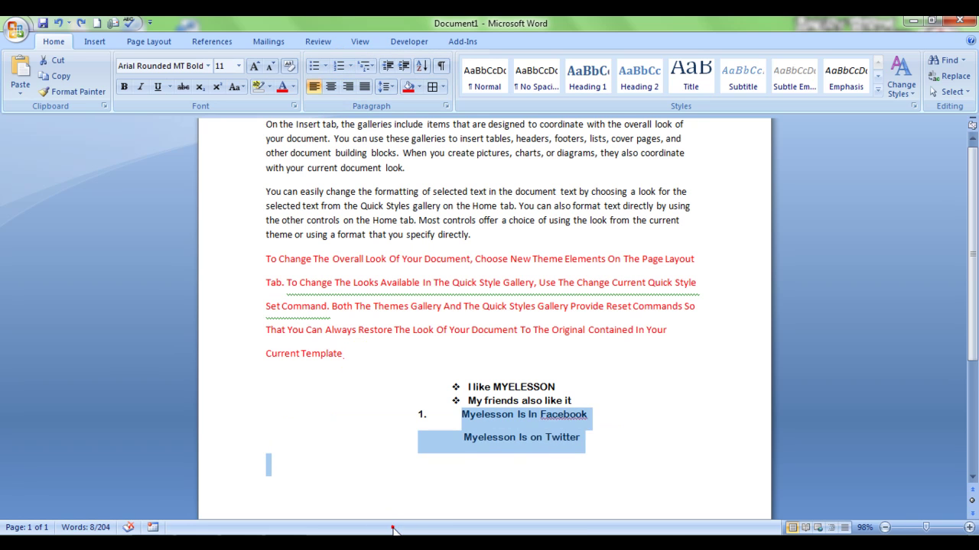
pyautogui.click(437, 435)
pyautogui.press('BackSpace')
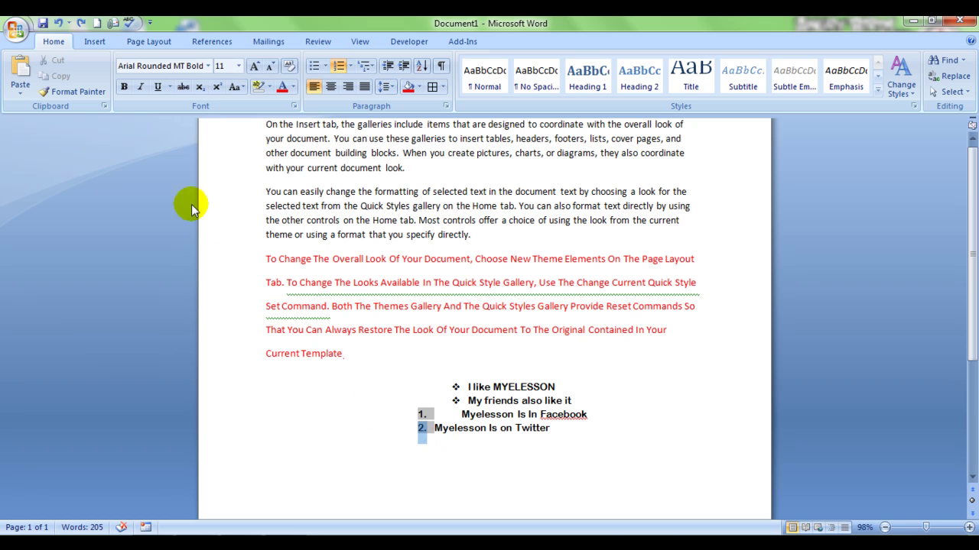
pyautogui.click(56, 23)
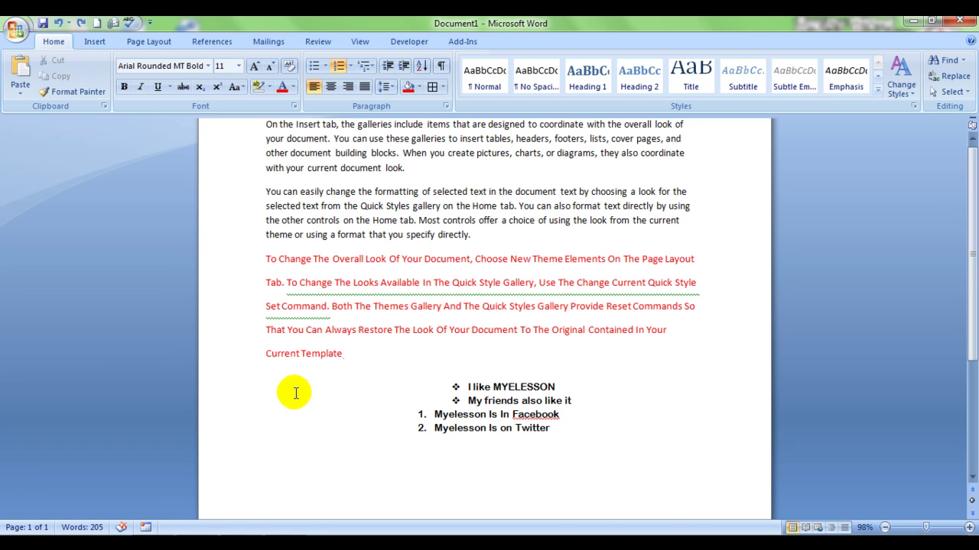
# Change the list's numbering format to the 1) 2) 3) style.
pyautogui.moveTo(549, 426); pyautogui.dragTo(474, 415)
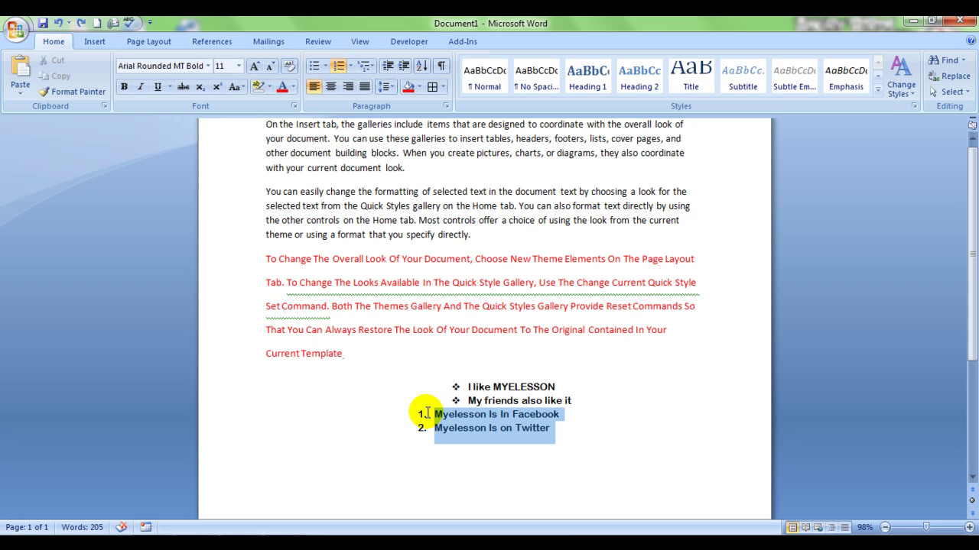
pyautogui.click(350, 66)
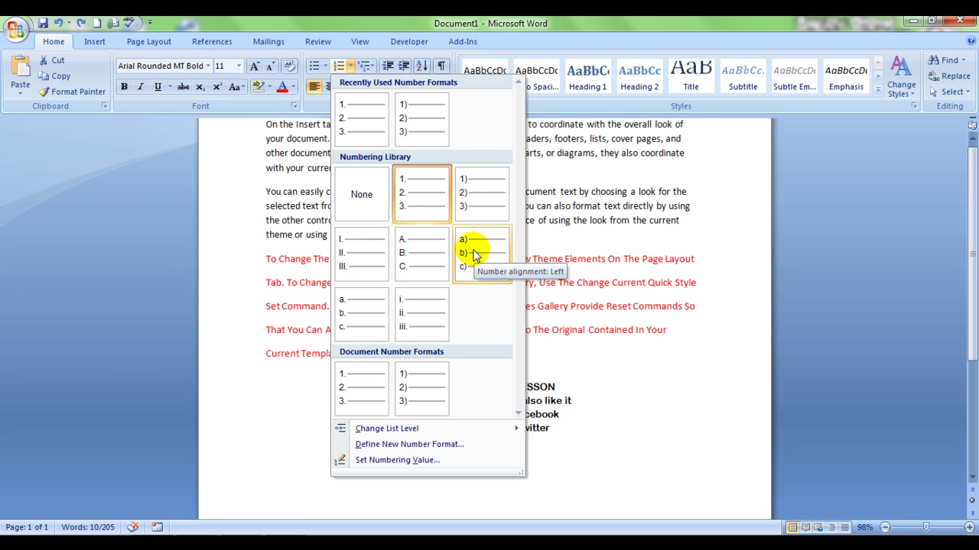
pyautogui.click(467, 194)
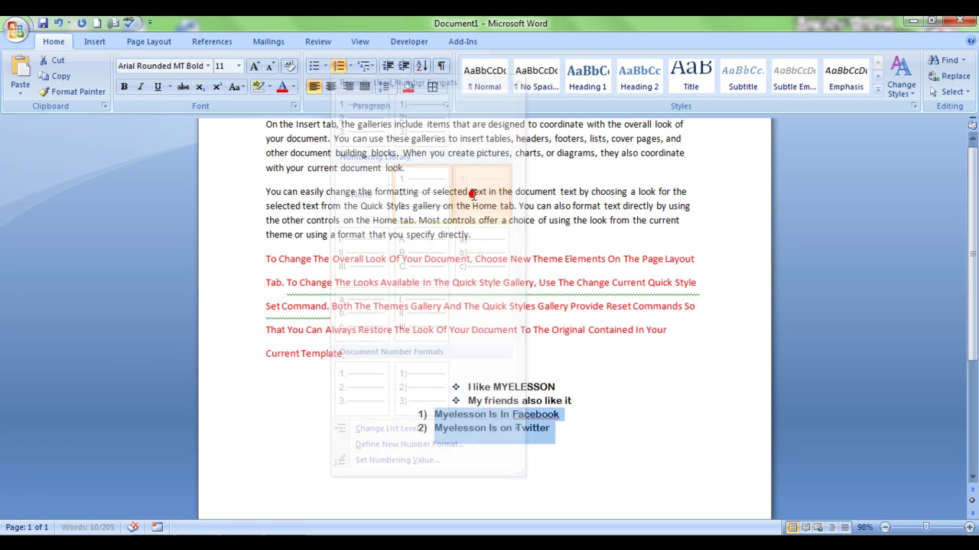
pyautogui.click(601, 460)
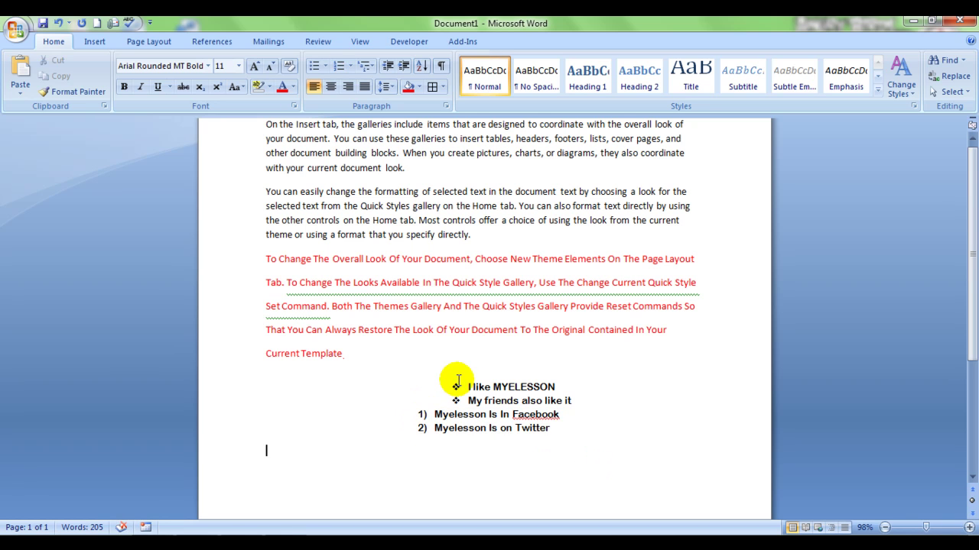
# Try an arrow multilevel style on the two MYELESSON lines, then remove their bullets.
pyautogui.moveTo(451, 384); pyautogui.dragTo(571, 398)
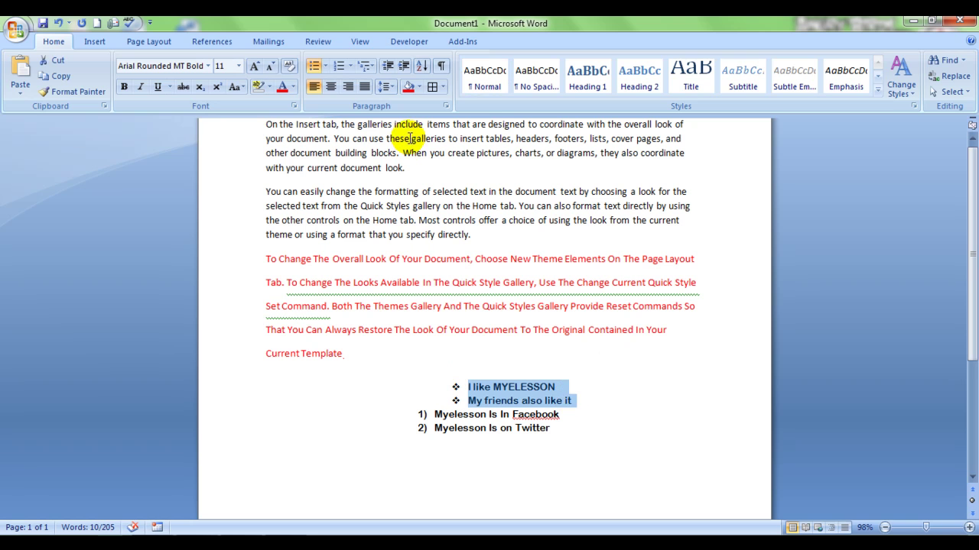
pyautogui.click(371, 65)
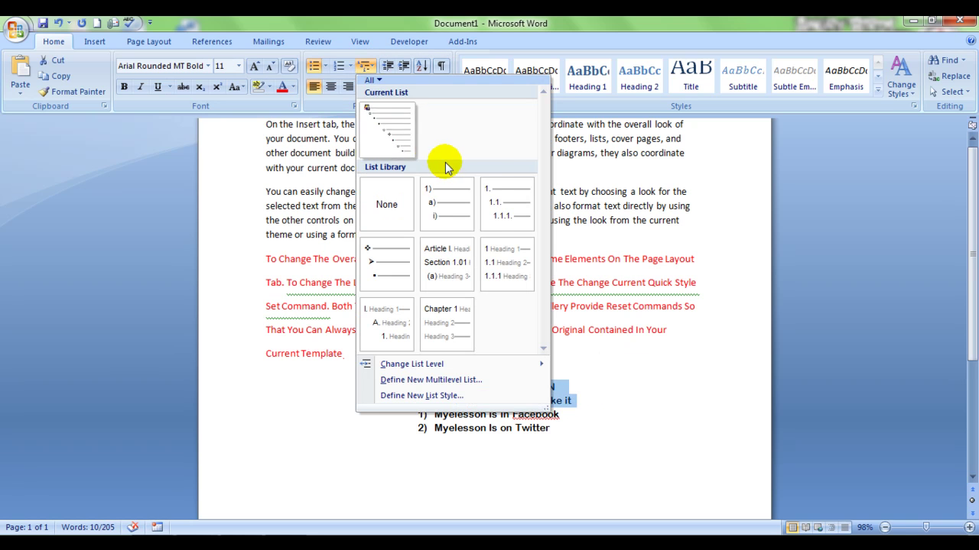
pyautogui.moveTo(441, 194)
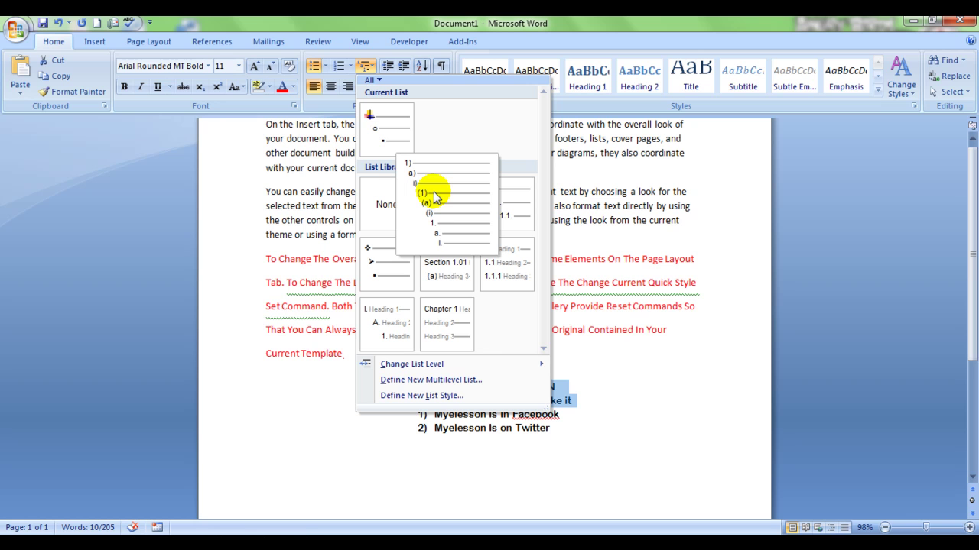
pyautogui.moveTo(514, 212)
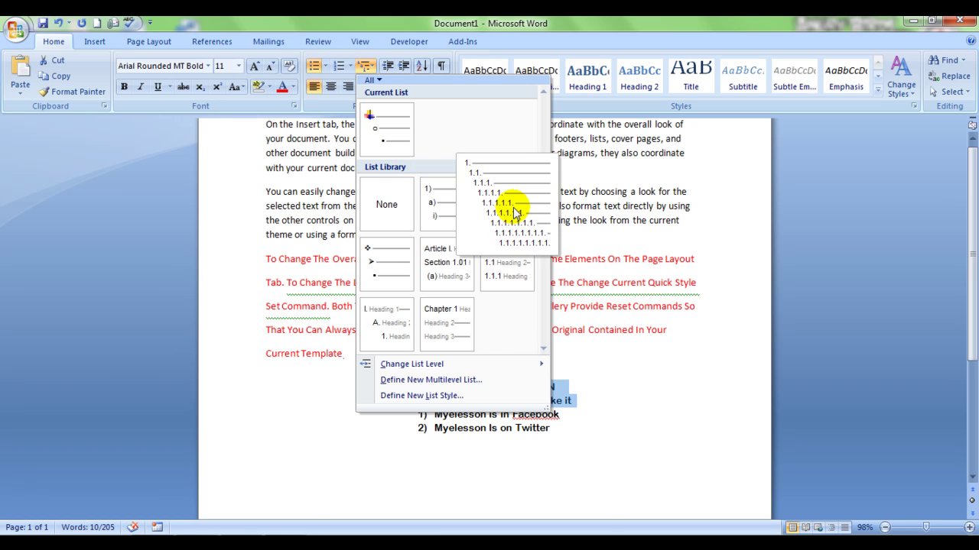
pyautogui.moveTo(368, 266)
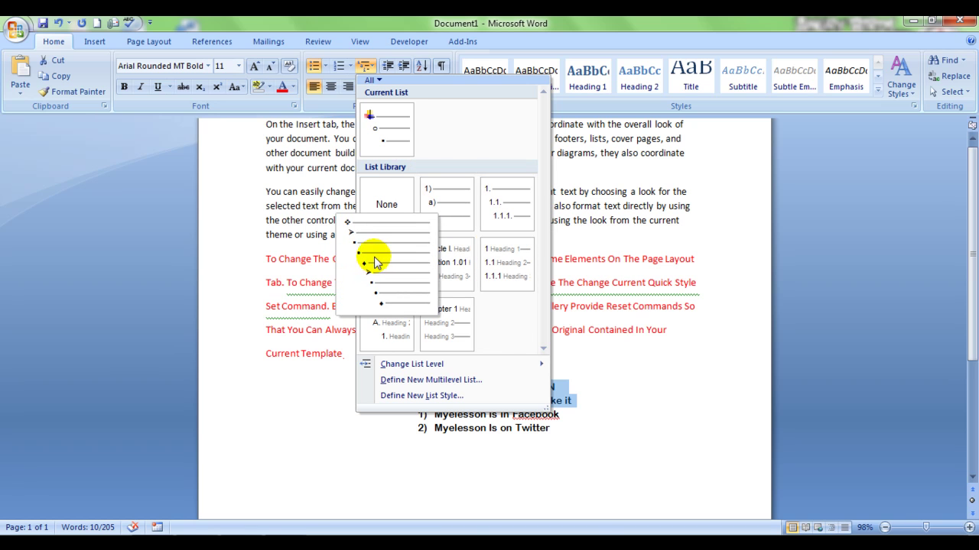
pyautogui.click(380, 269)
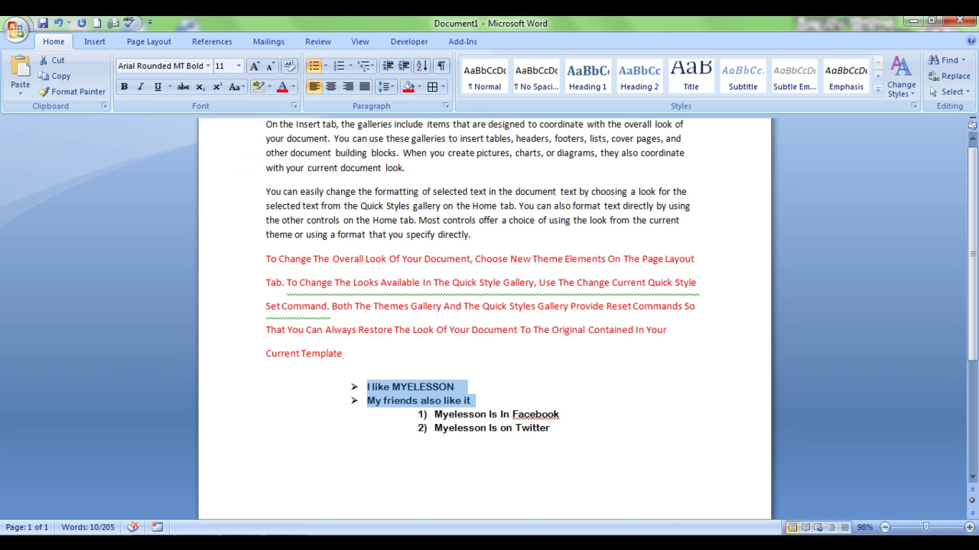
pyautogui.click(314, 67)
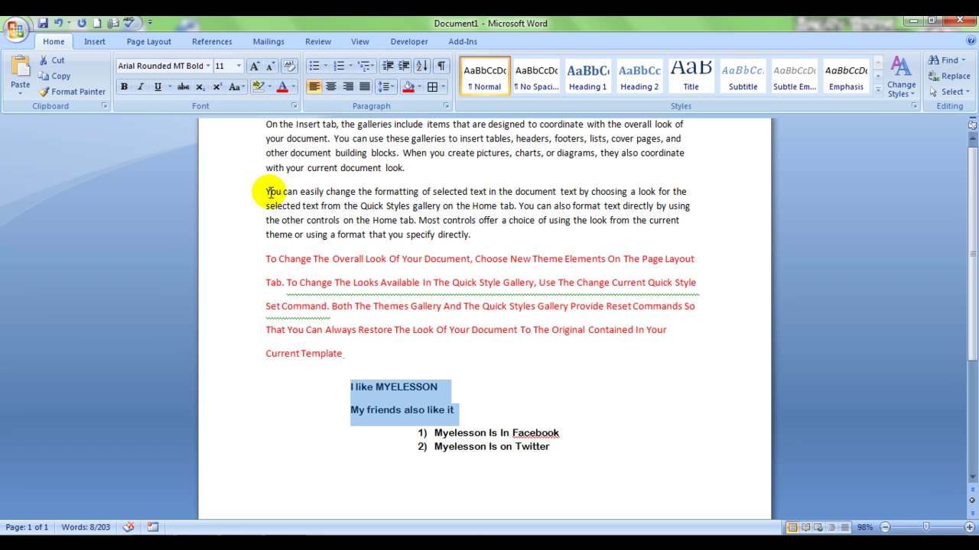
pyautogui.moveTo(266, 191); pyautogui.dragTo(477, 231)
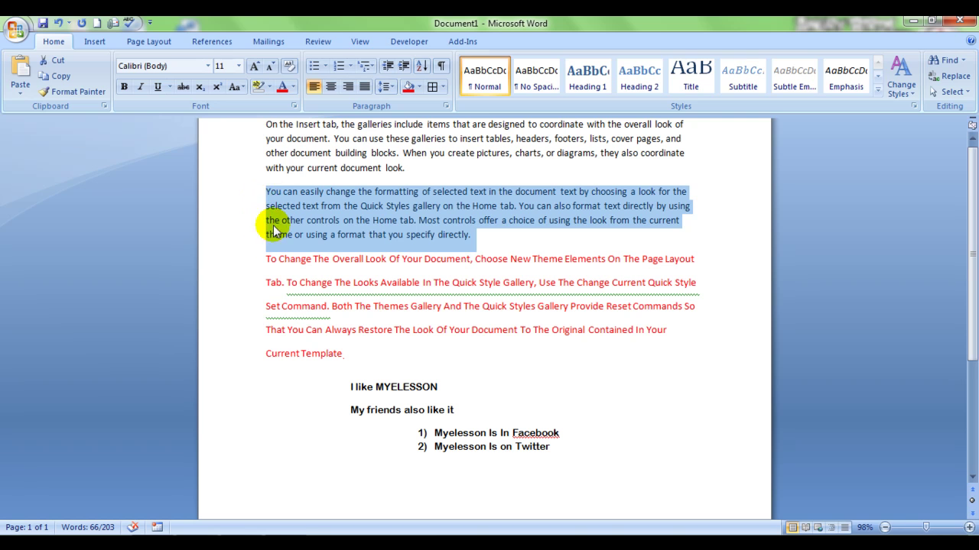
# Try centre and right alignment on the paragraph, then justify it.
pyautogui.click(331, 87)
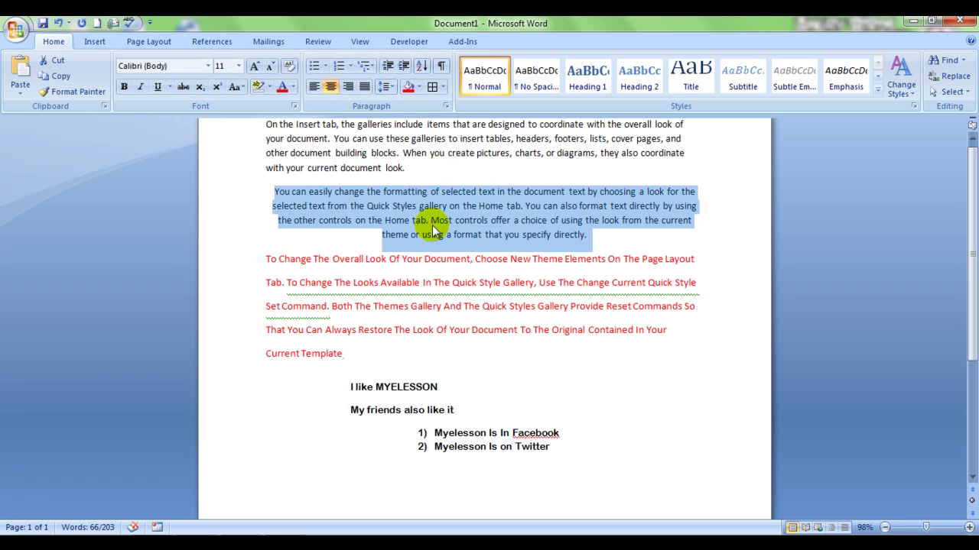
pyautogui.click(348, 87)
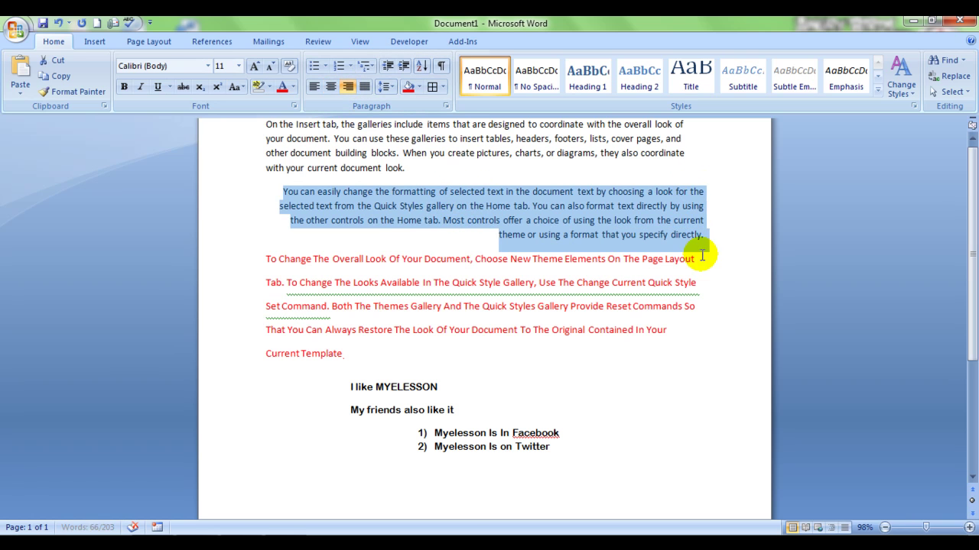
pyautogui.click(365, 88)
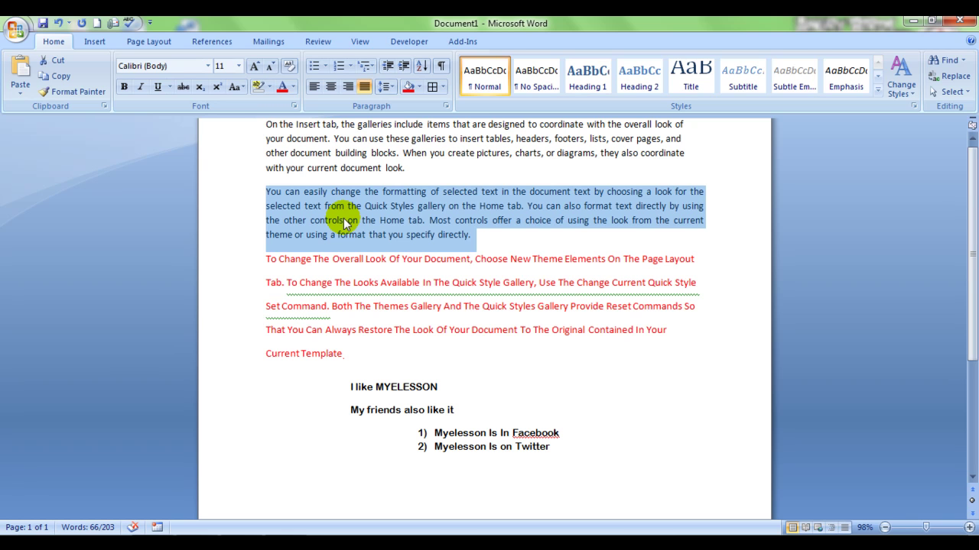
pyautogui.click(390, 87)
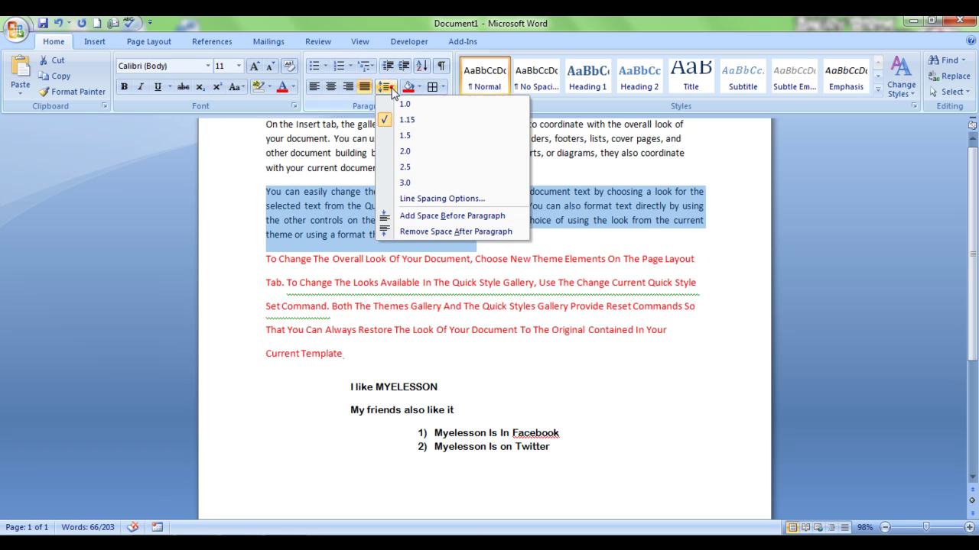
# Try 1.5 and 2.0 line spacing, then settle on single 1.0 spacing.
pyautogui.click(407, 134)
pyautogui.click(386, 86)
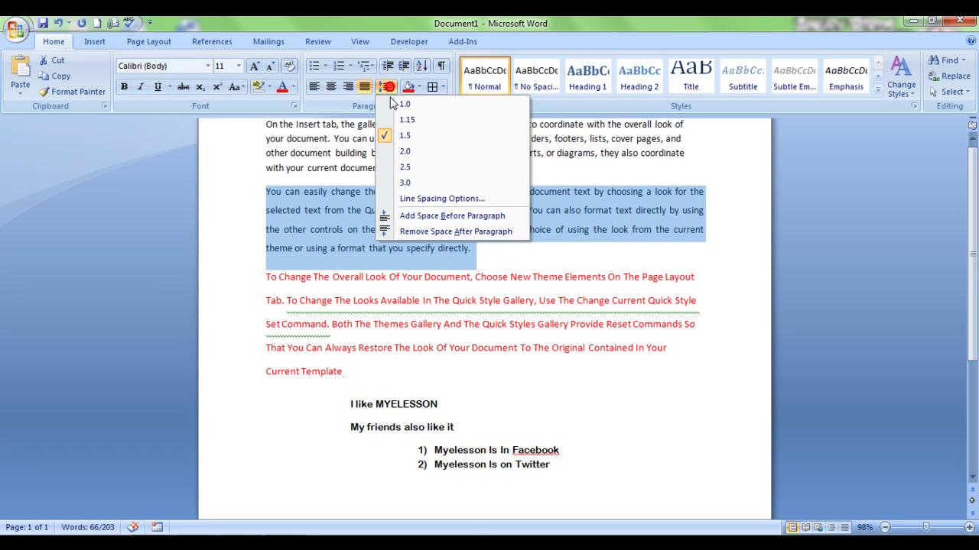
pyautogui.click(400, 152)
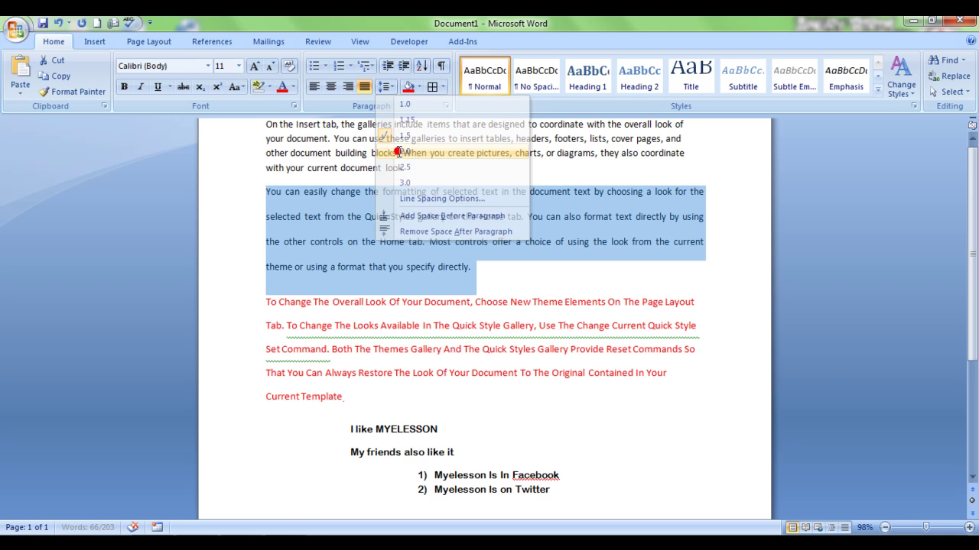
pyautogui.click(392, 88)
pyautogui.click(404, 104)
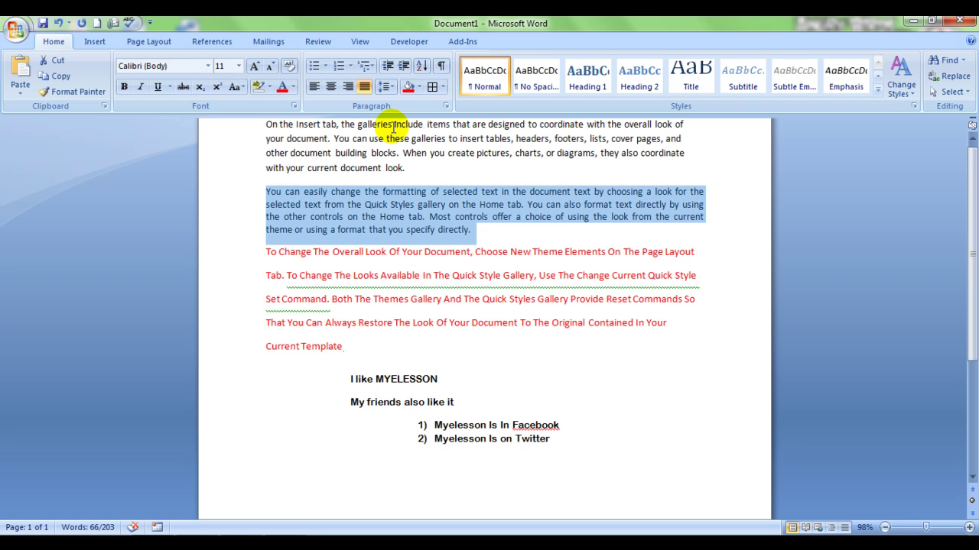
# Put a box border around the 'You can easily change the formatting' paragraph.
pyautogui.click(443, 87)
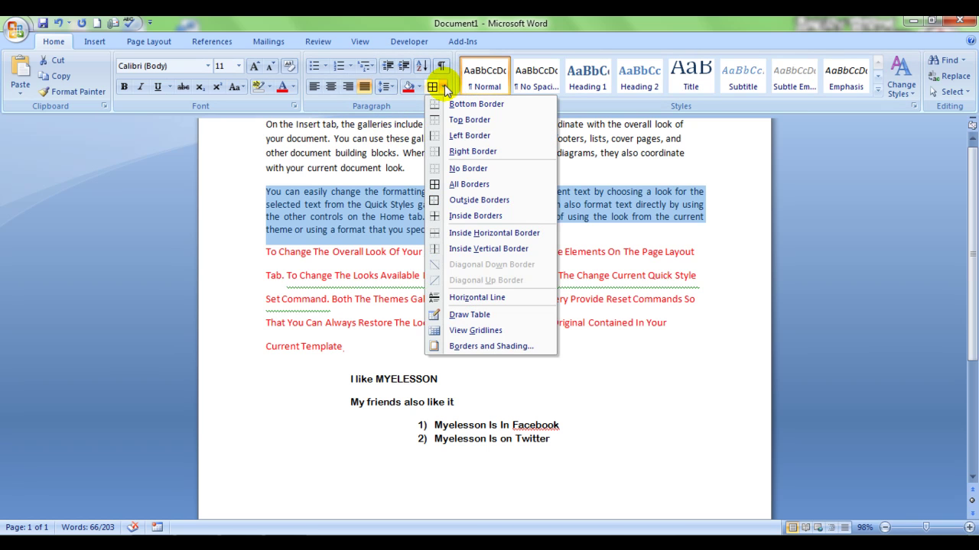
pyautogui.click(441, 189)
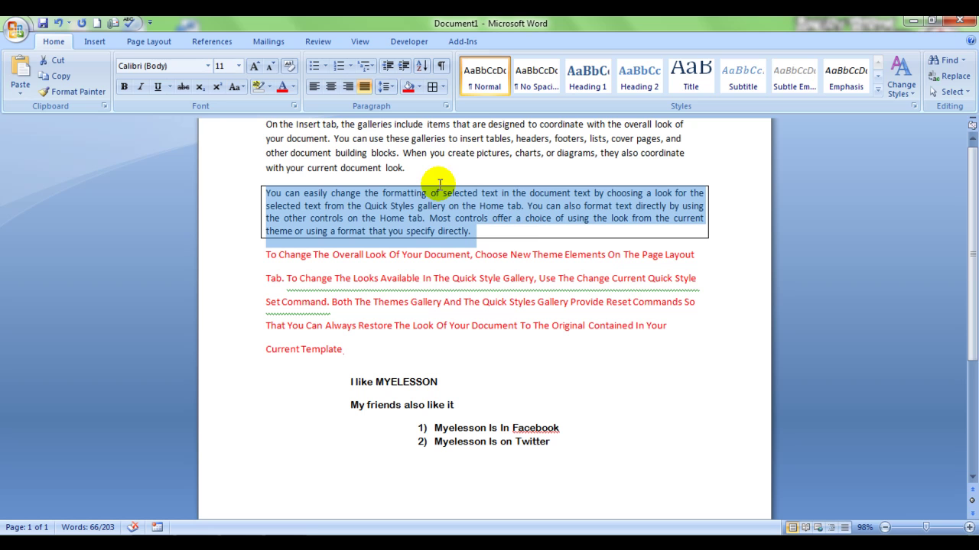
pyautogui.click(747, 247)
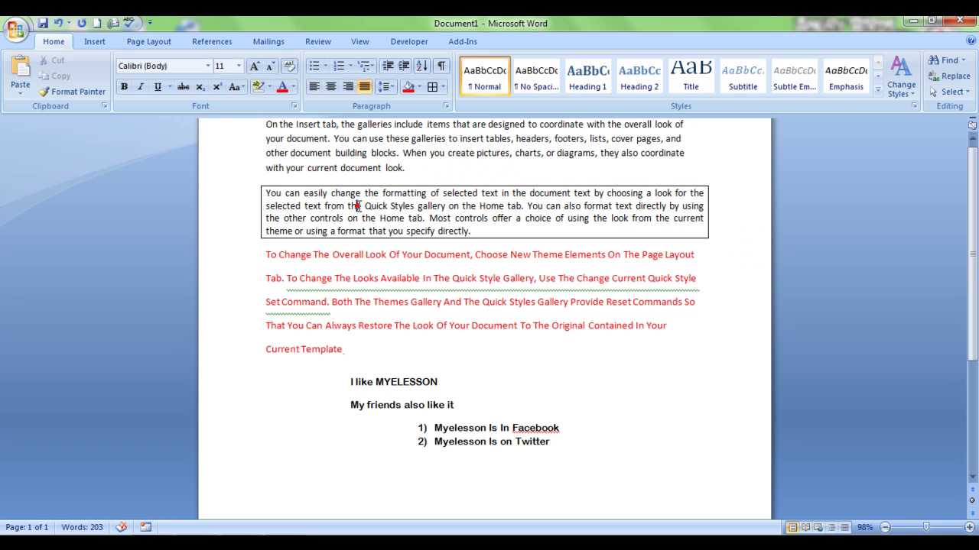
pyautogui.hotkey('ctrl', 'a')
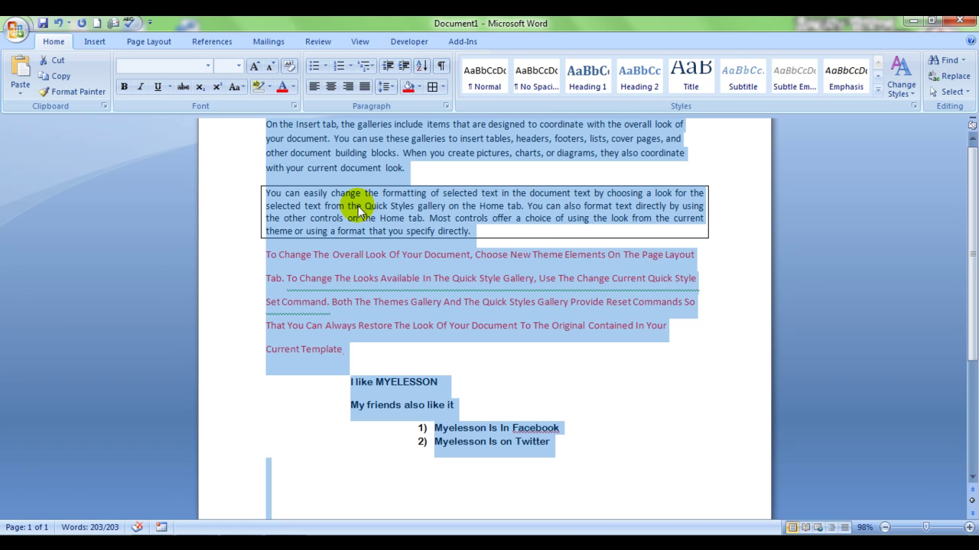
pyautogui.click(358, 208)
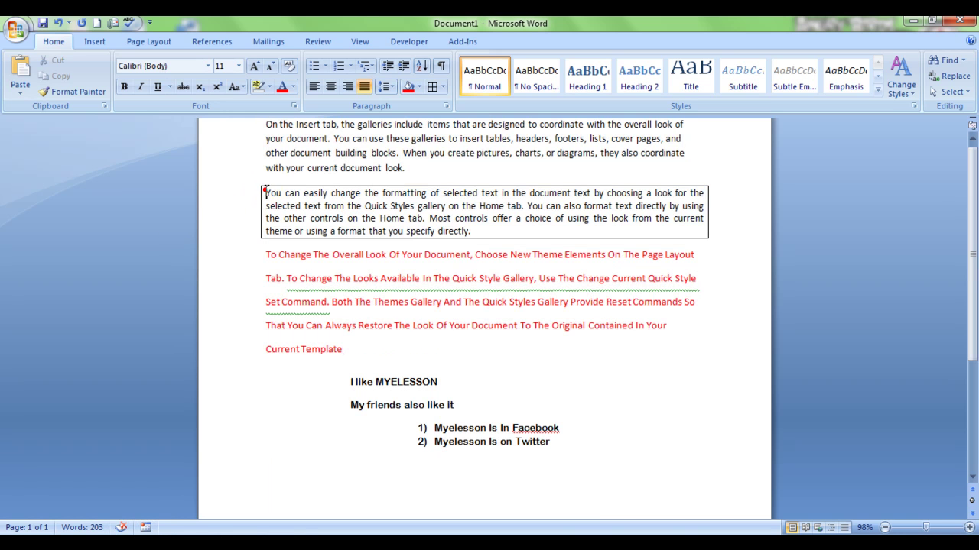
# Shade the bordered paragraph with the Green standard colour.
pyautogui.moveTo(264, 191); pyautogui.dragTo(445, 222)
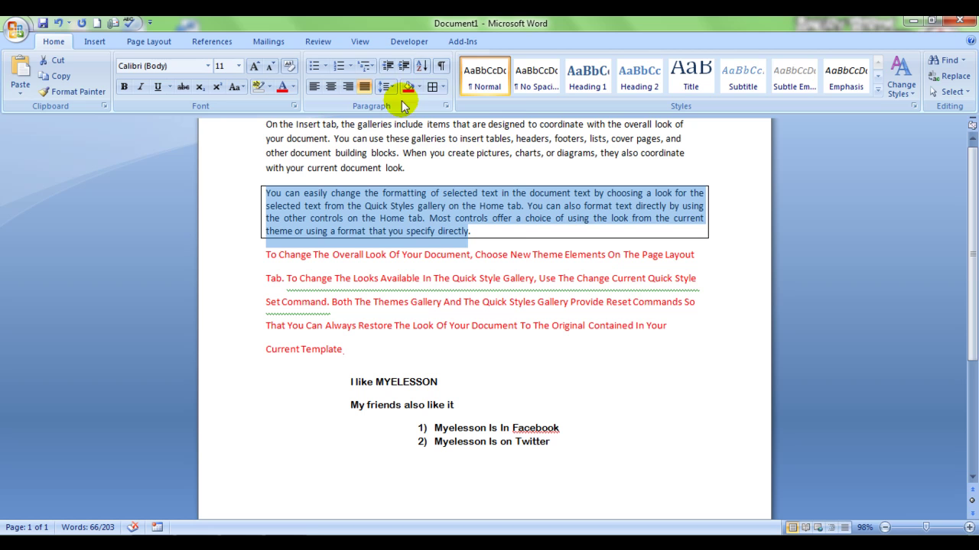
pyautogui.click(419, 87)
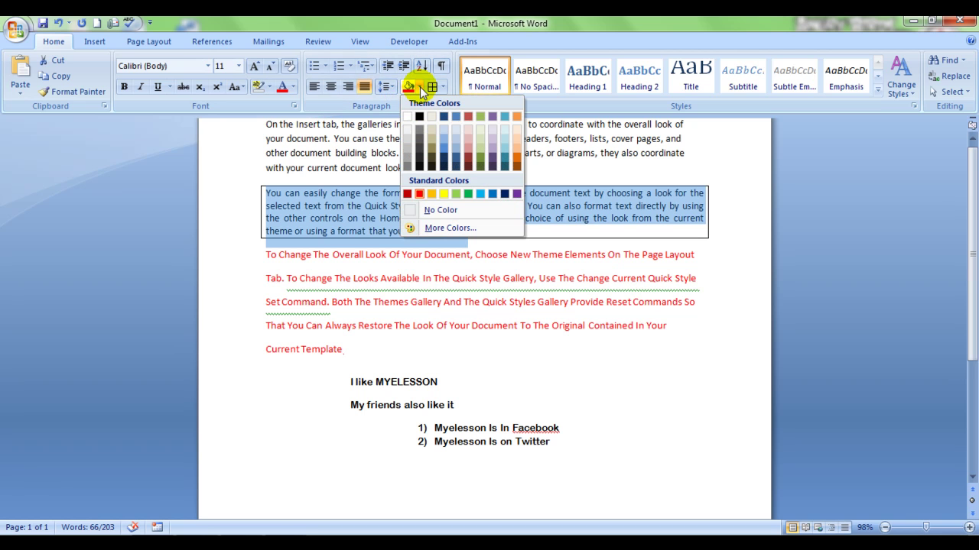
pyautogui.click(467, 196)
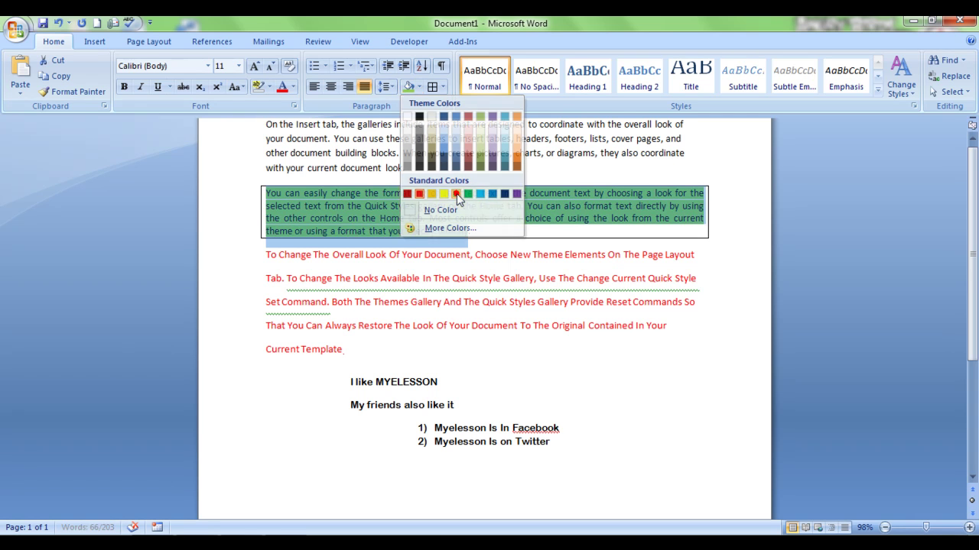
pyautogui.click(711, 246)
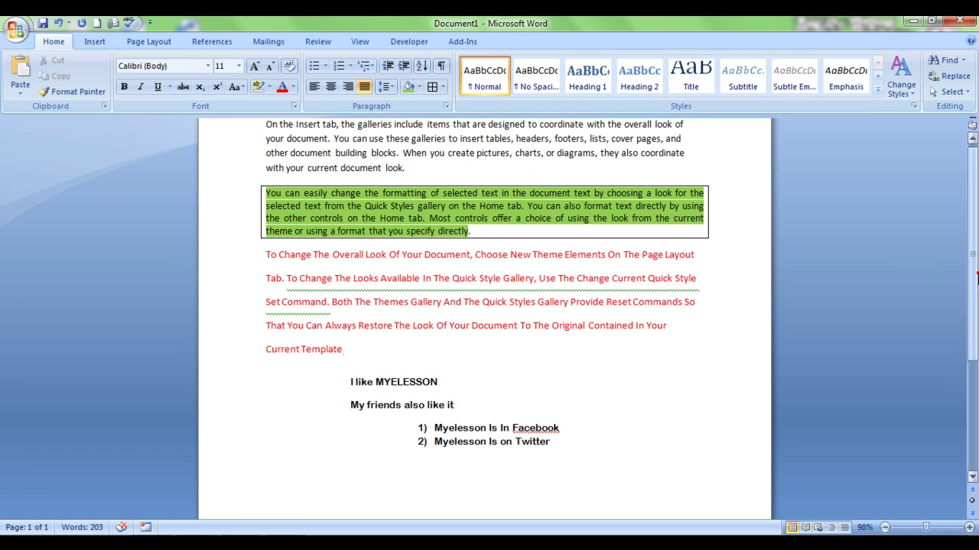
pyautogui.moveTo(971, 277); pyautogui.dragTo(971, 271)
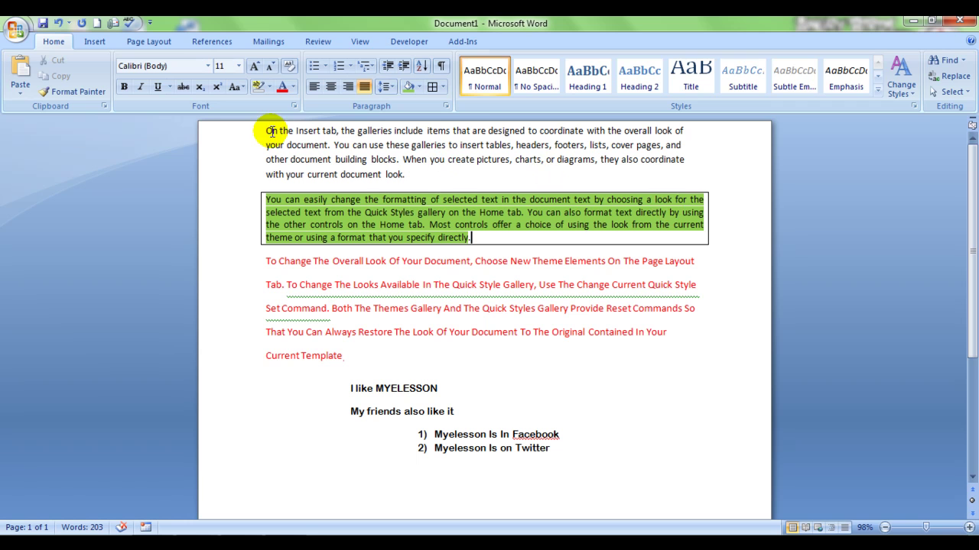
pyautogui.moveTo(266, 130); pyautogui.dragTo(404, 174)
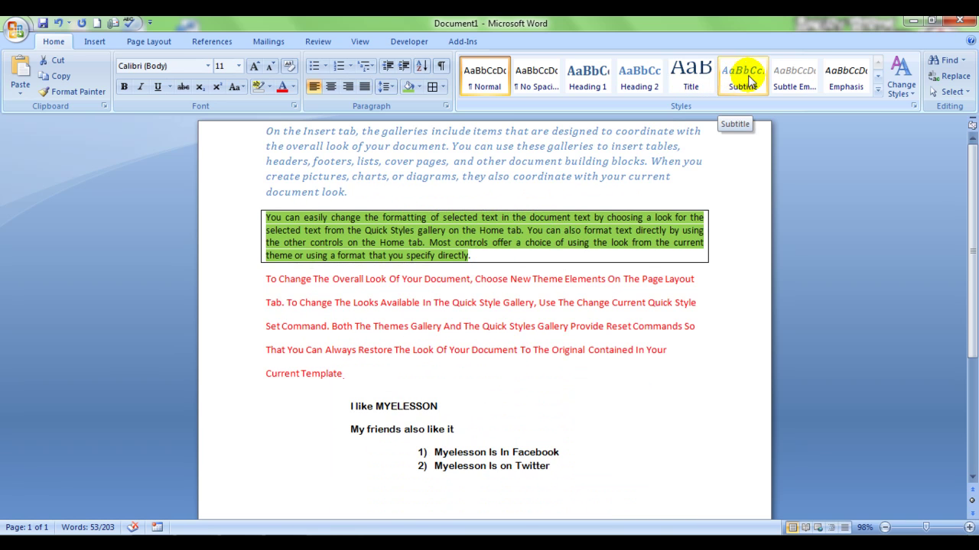
pyautogui.click(877, 90)
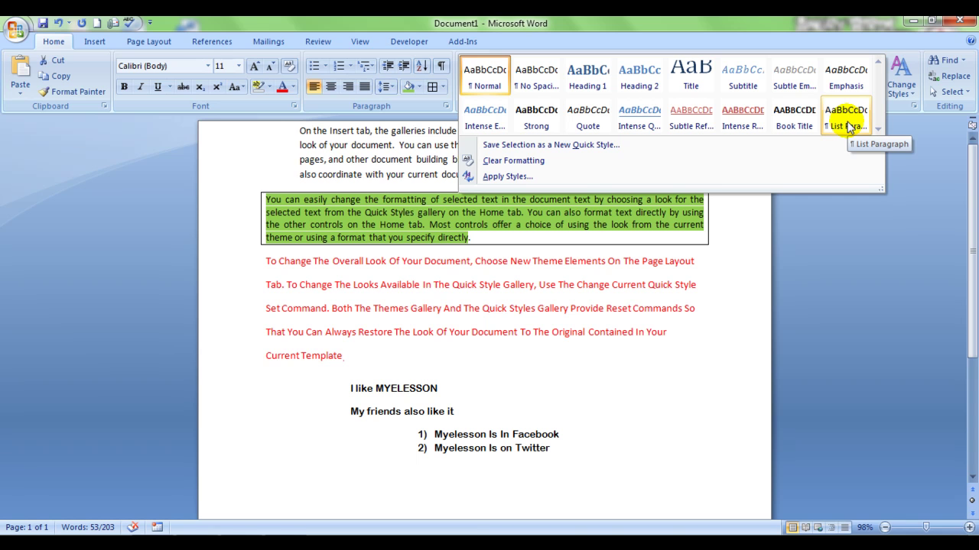
pyautogui.click(893, 114)
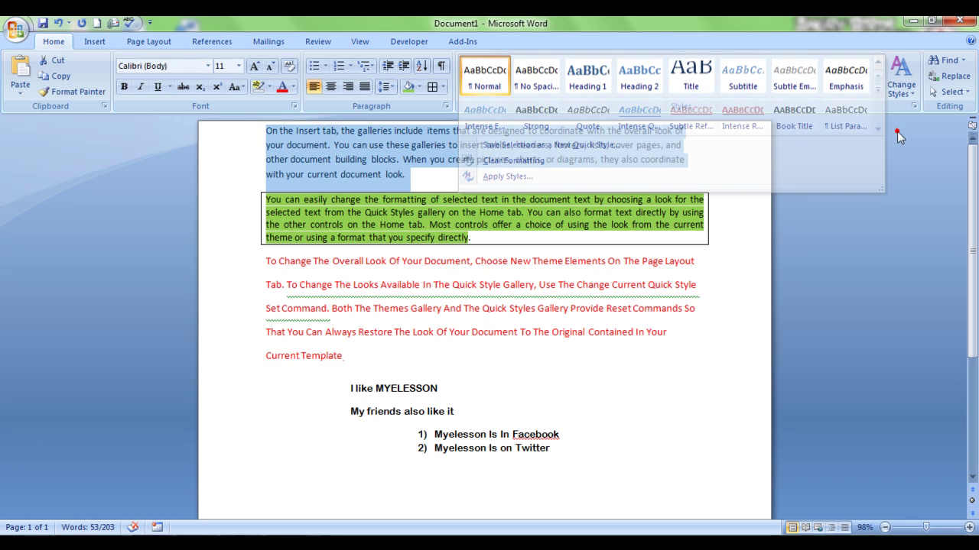
pyautogui.click(917, 97)
pyautogui.moveTo(922, 111)
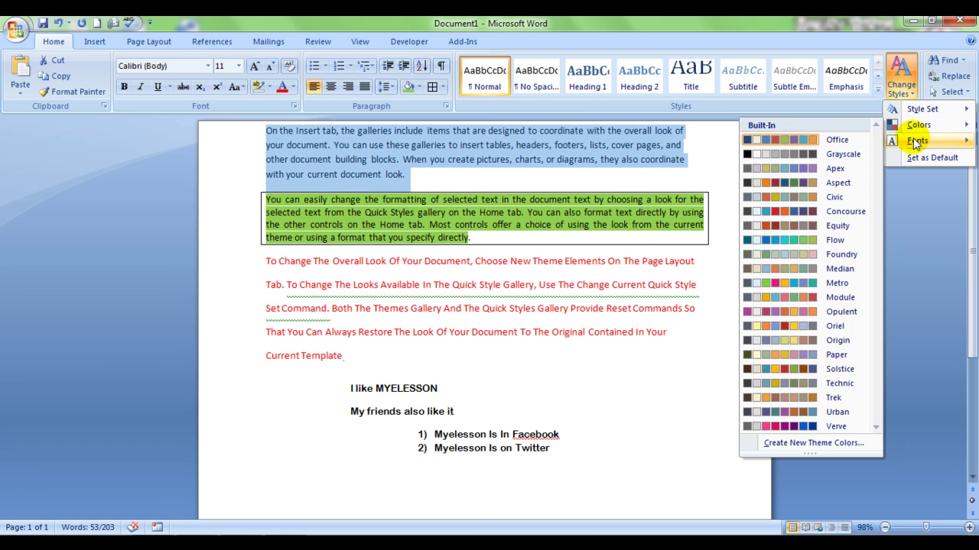
pyautogui.moveTo(915, 142)
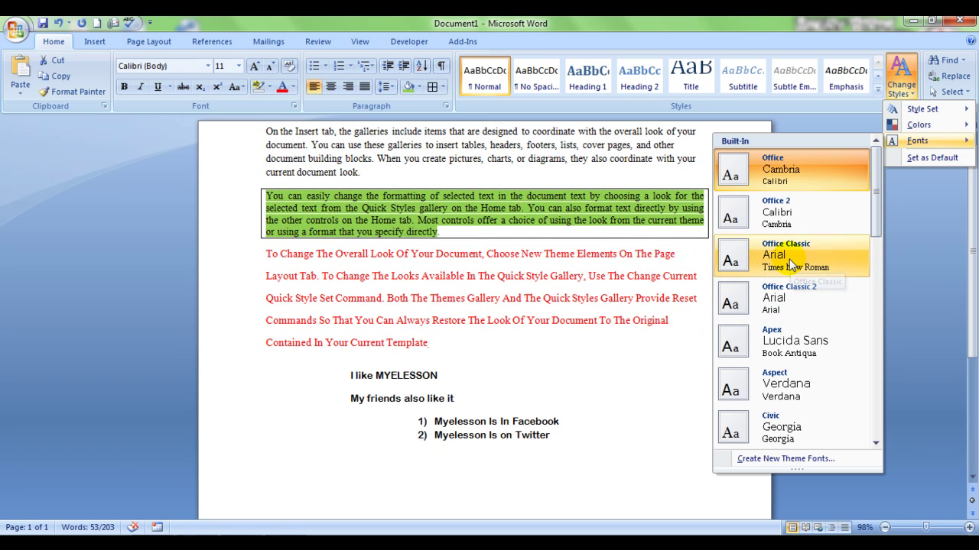
# Search the document for 'facebook', replacing the old search term 'guru'.
pyautogui.click(932, 224)
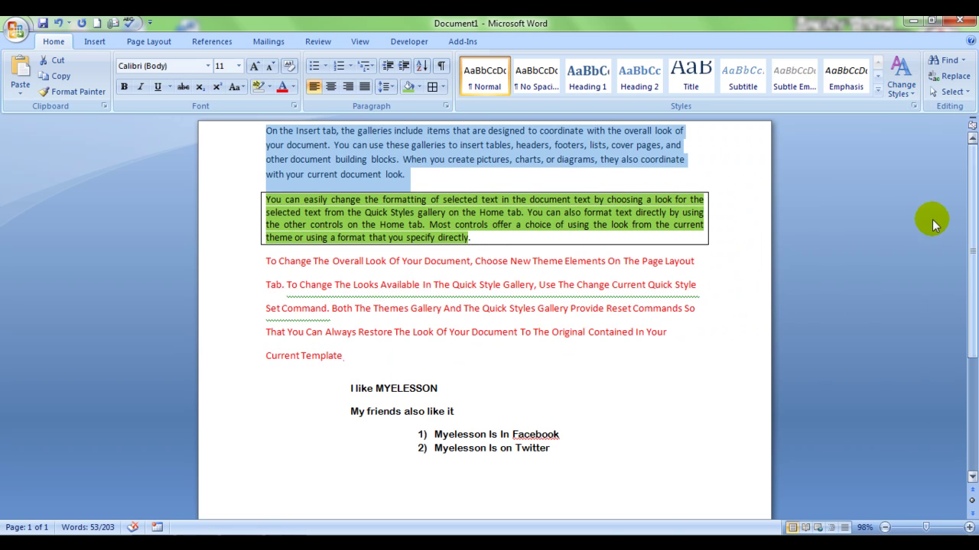
pyautogui.click(948, 60)
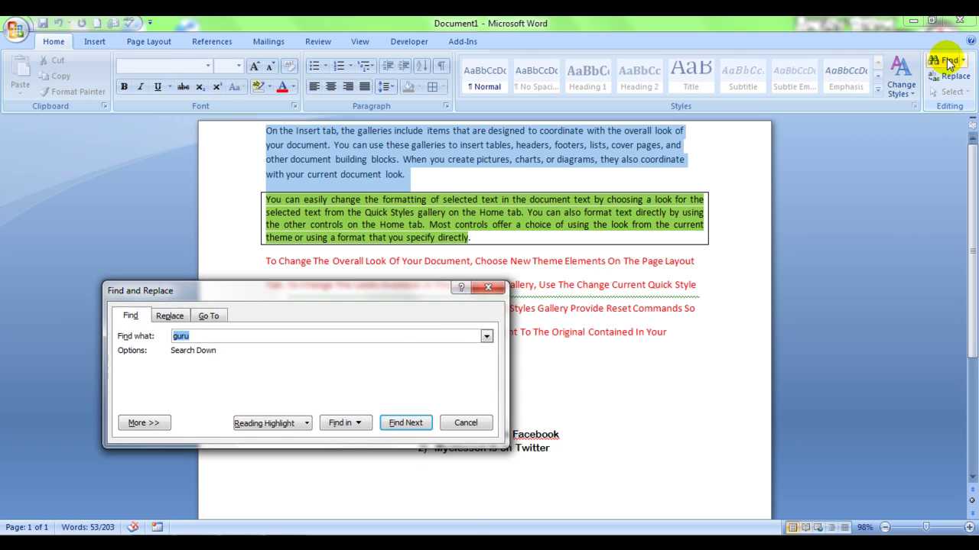
pyautogui.click(732, 238)
pyautogui.click(725, 155)
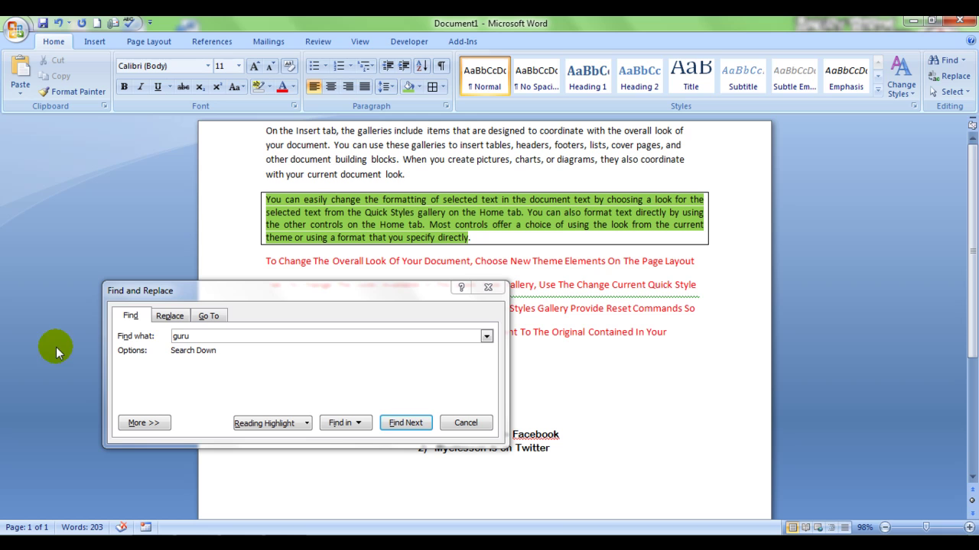
pyautogui.click(198, 336)
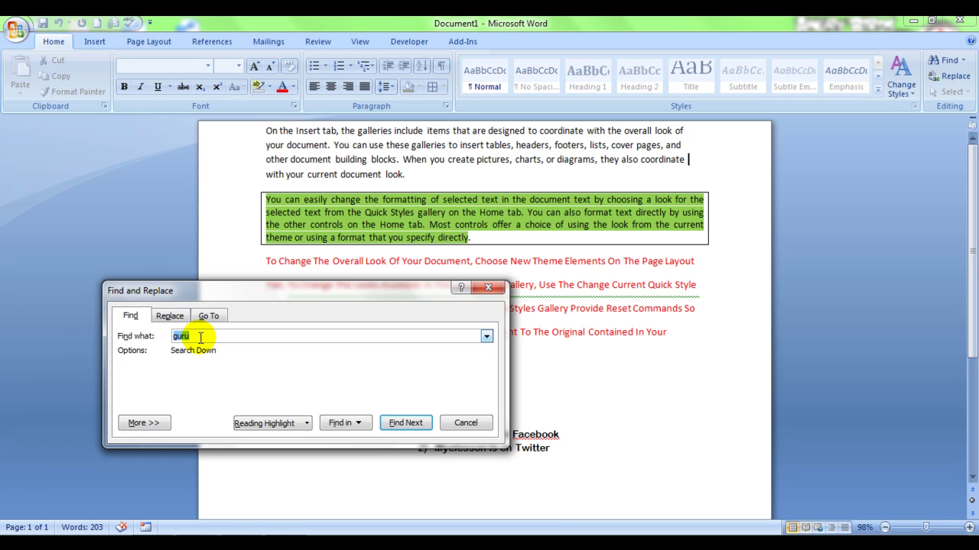
pyautogui.press('BackSpace')
pyautogui.write('facebook')
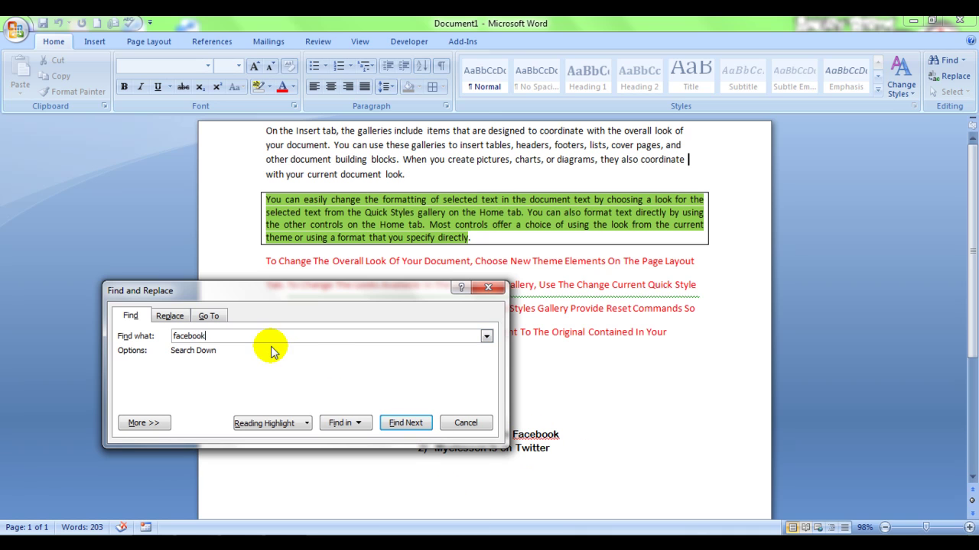
# Mark all 'facebook' matches with yellow Reading Highlight and close the Find dialog.
pyautogui.click(251, 425)
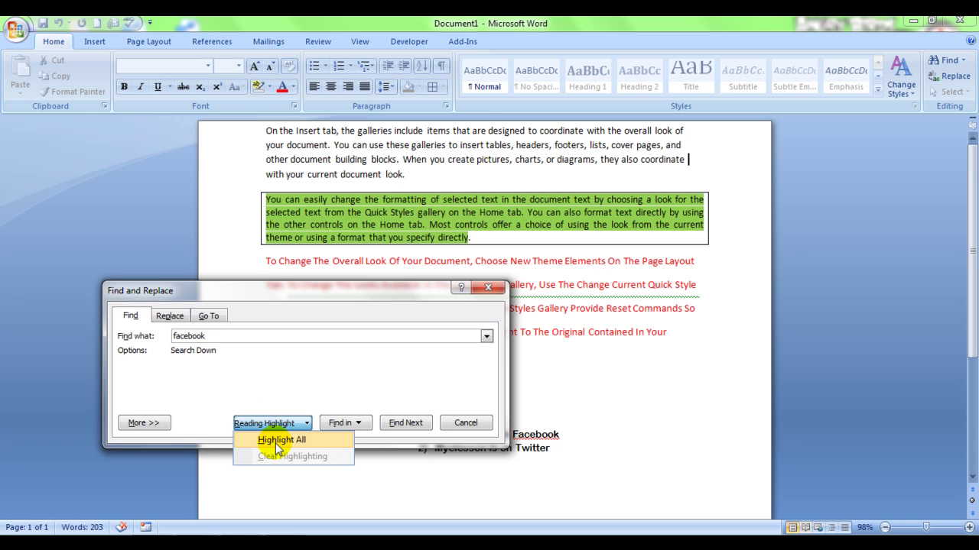
pyautogui.click(279, 441)
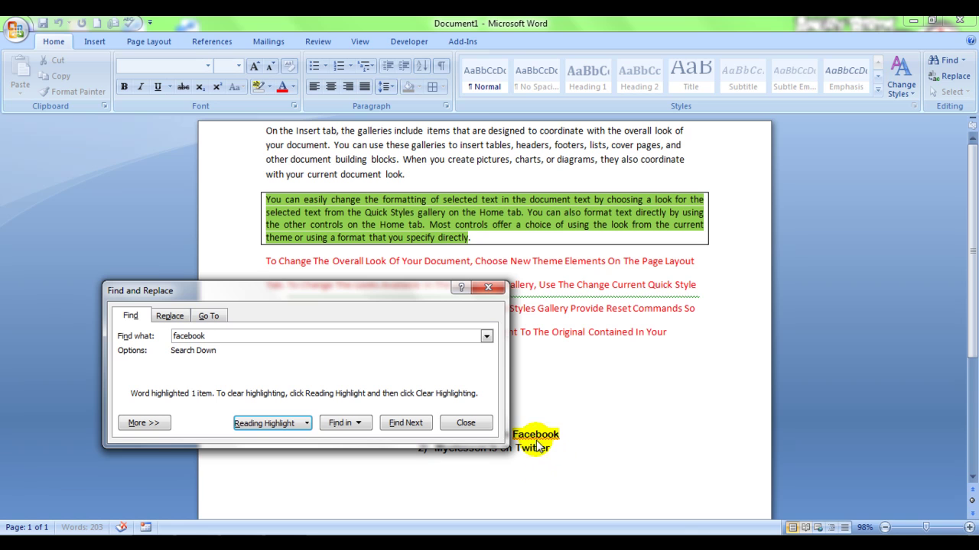
pyautogui.moveTo(407, 292); pyautogui.dragTo(333, 262)
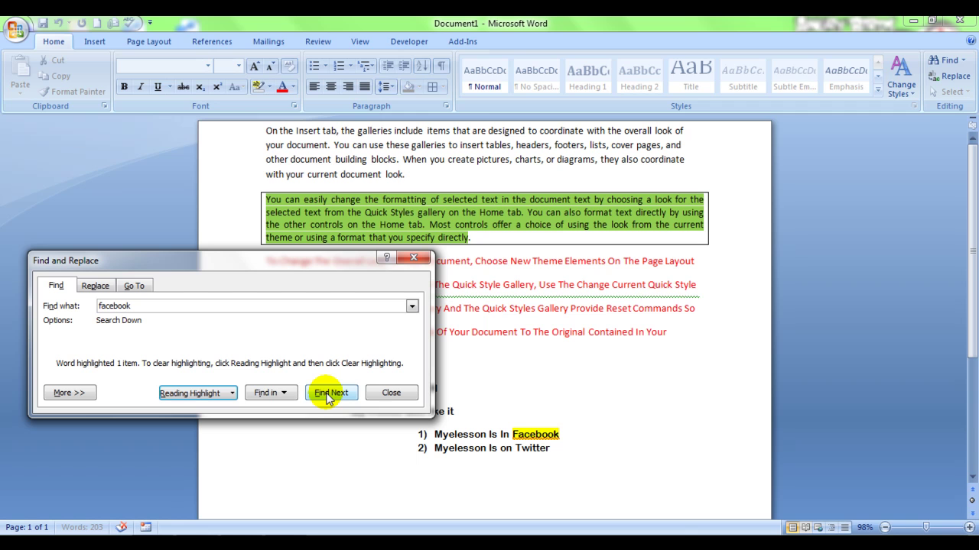
pyautogui.click(391, 394)
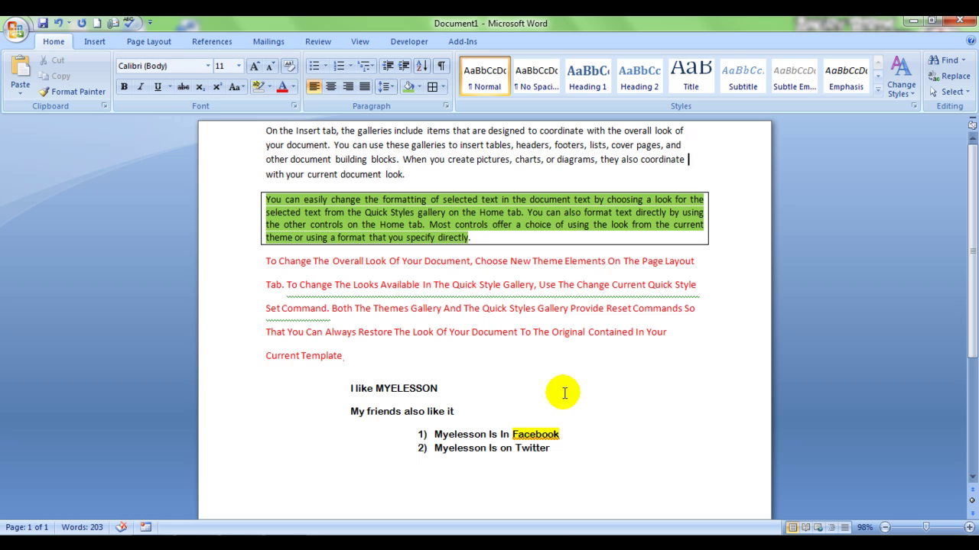
# Replace 'Facebook' with 'Goggle Plus' in the first list item, clearing the old 'Good Job' replacement.
pyautogui.click(954, 76)
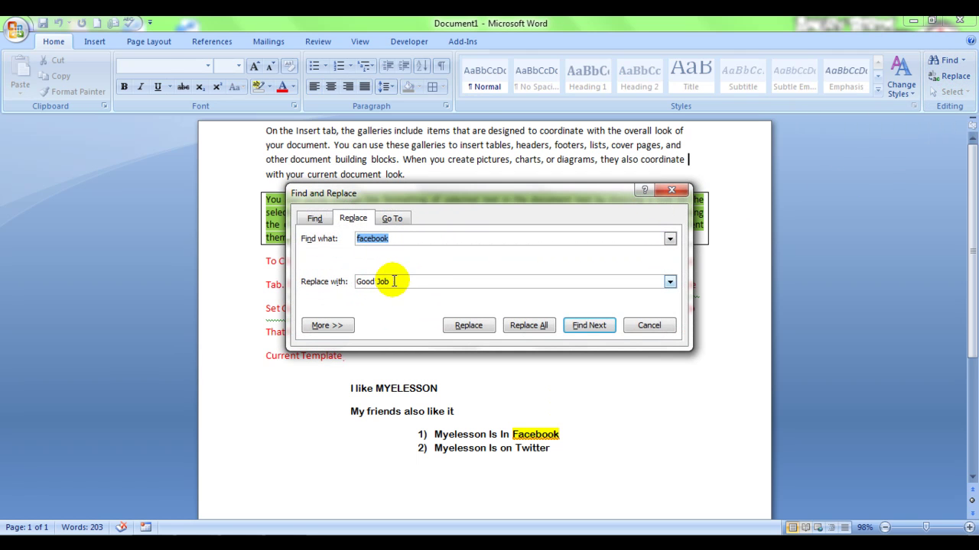
pyautogui.moveTo(388, 281); pyautogui.dragTo(344, 281)
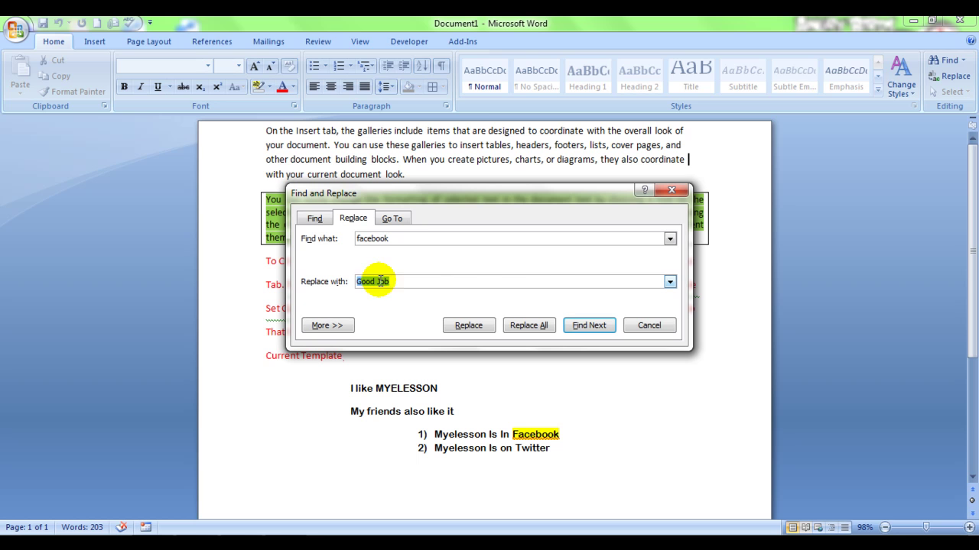
pyautogui.moveTo(398, 282); pyautogui.dragTo(353, 283)
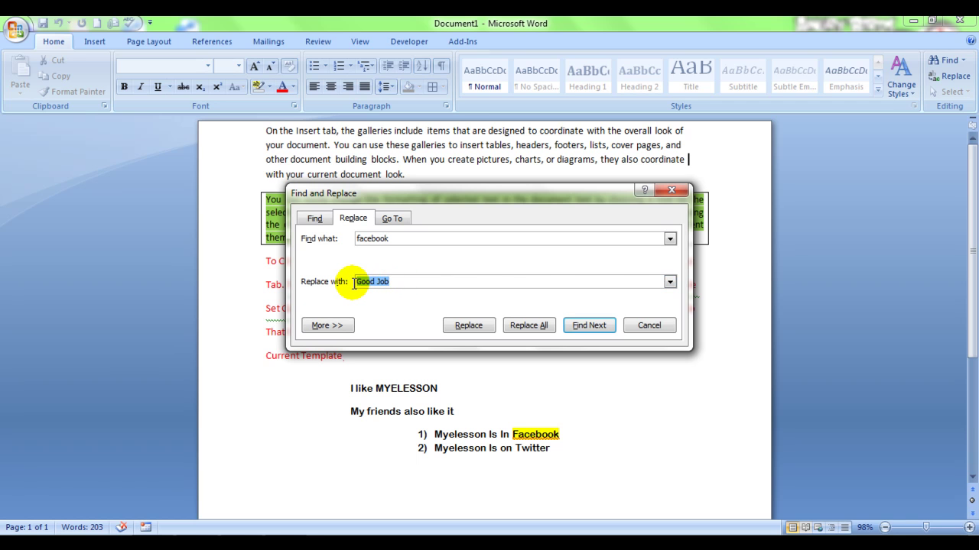
pyautogui.click(400, 281)
pyautogui.press('BackSpace')
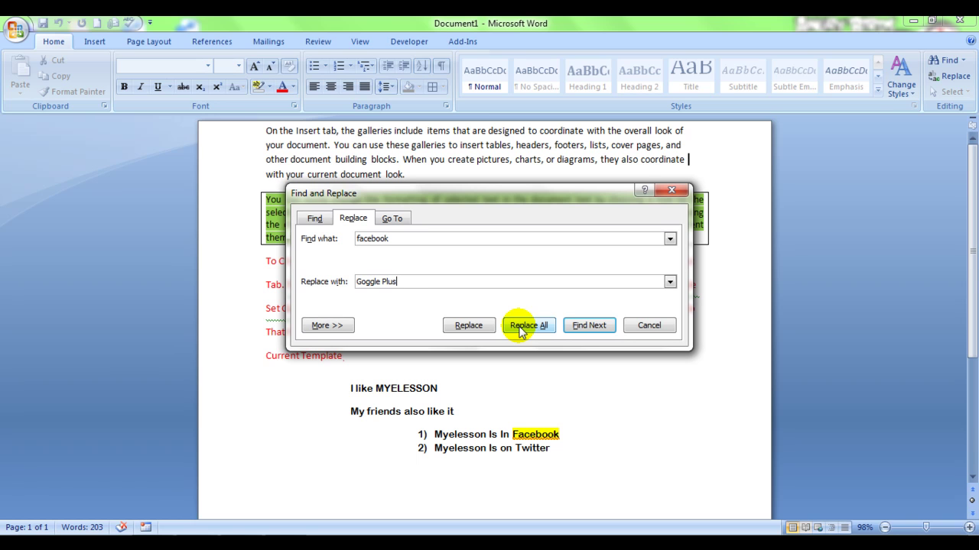
pyautogui.click(468, 328)
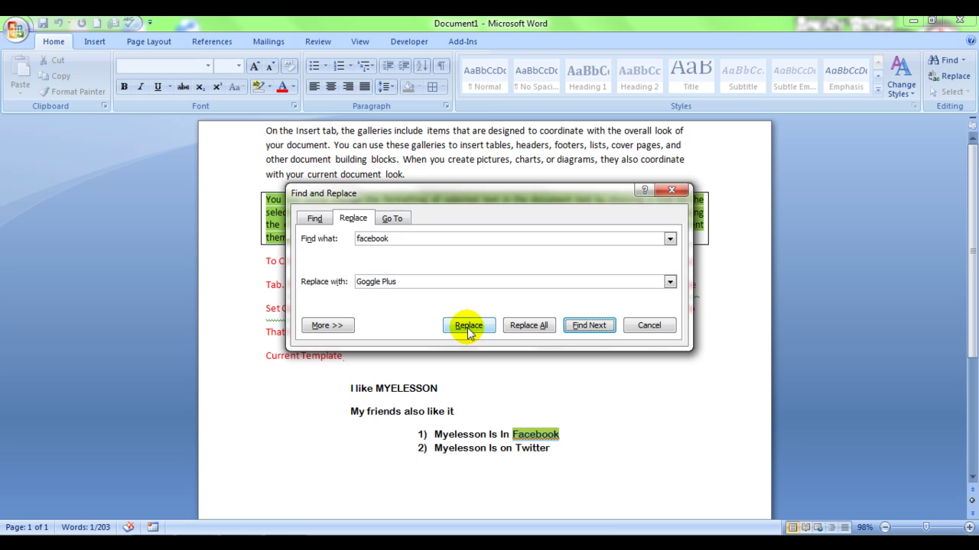
pyautogui.click(468, 327)
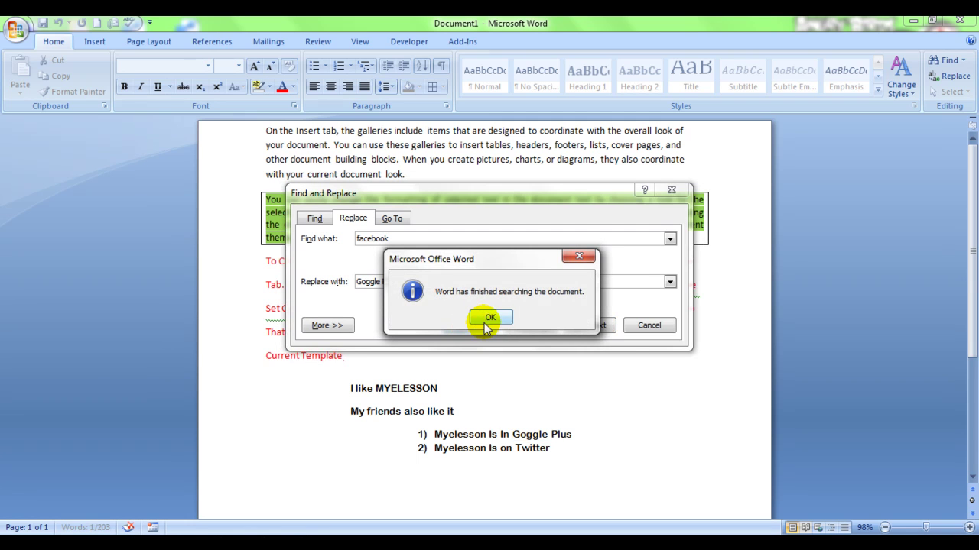
pyautogui.click(483, 324)
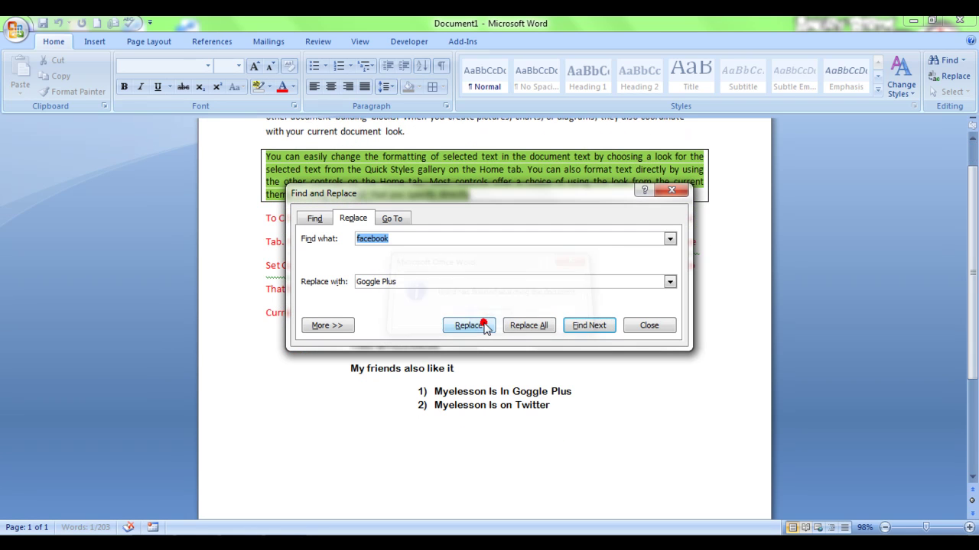
# Change 'In' to 'on' so the line reads 'Myelesson Is on Goggle Plus'.
pyautogui.click(510, 395)
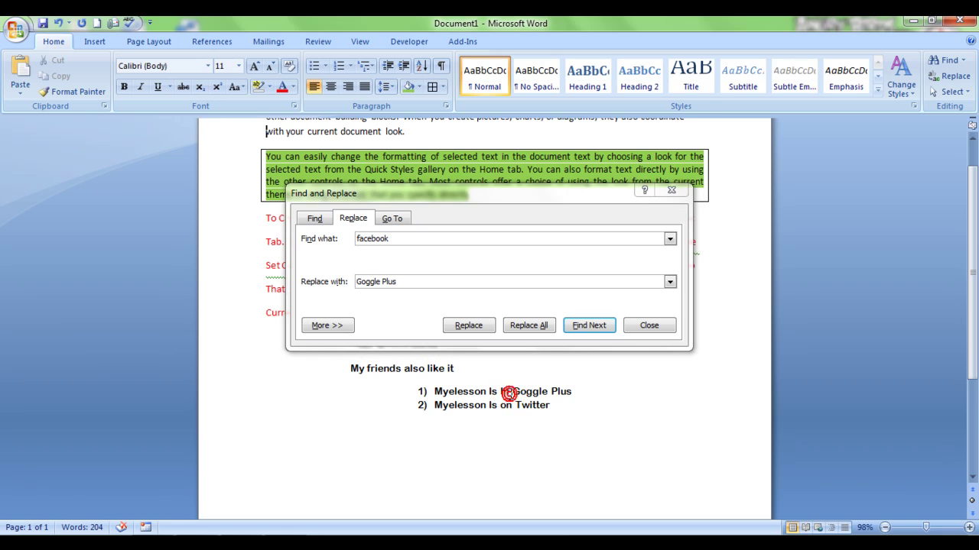
pyautogui.doubleClick(506, 414)
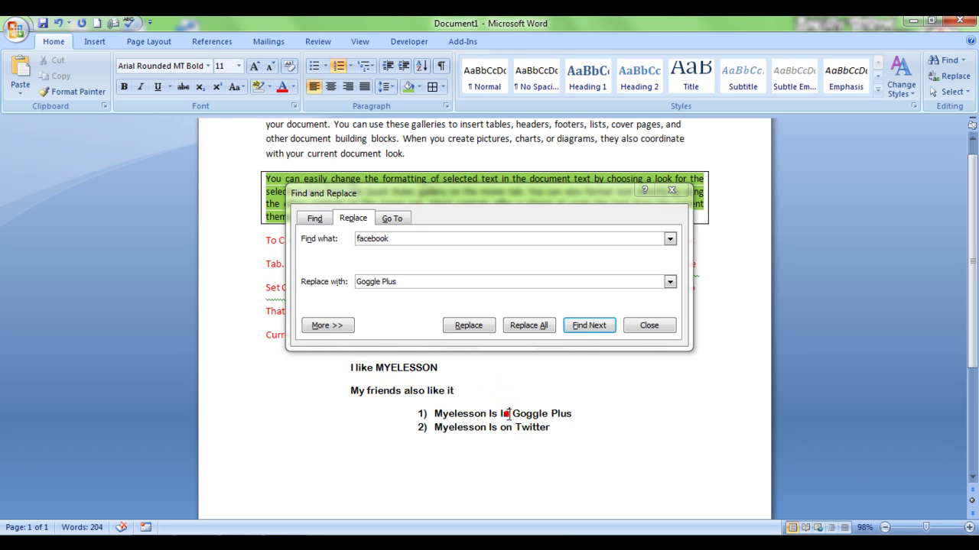
pyautogui.press('Delete')
pyautogui.write('on')
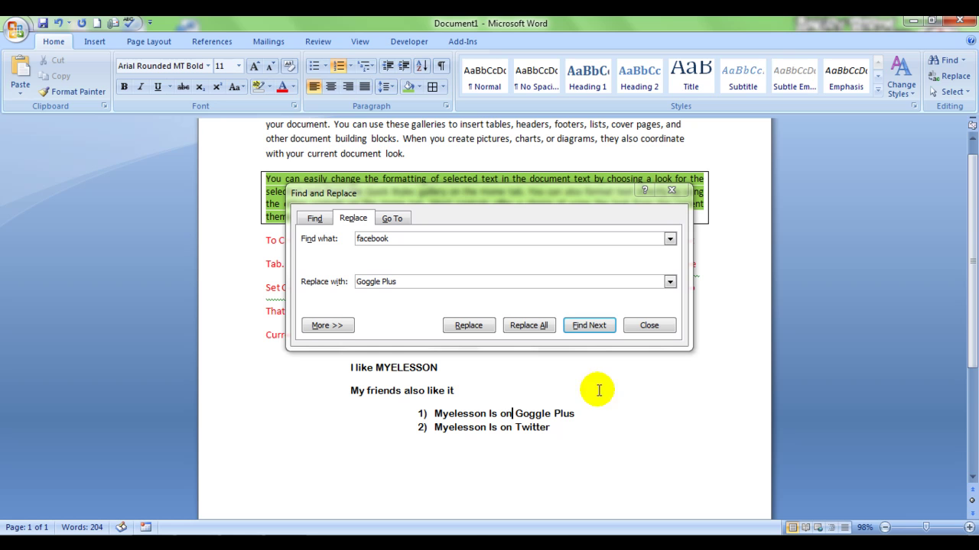
pyautogui.click(649, 326)
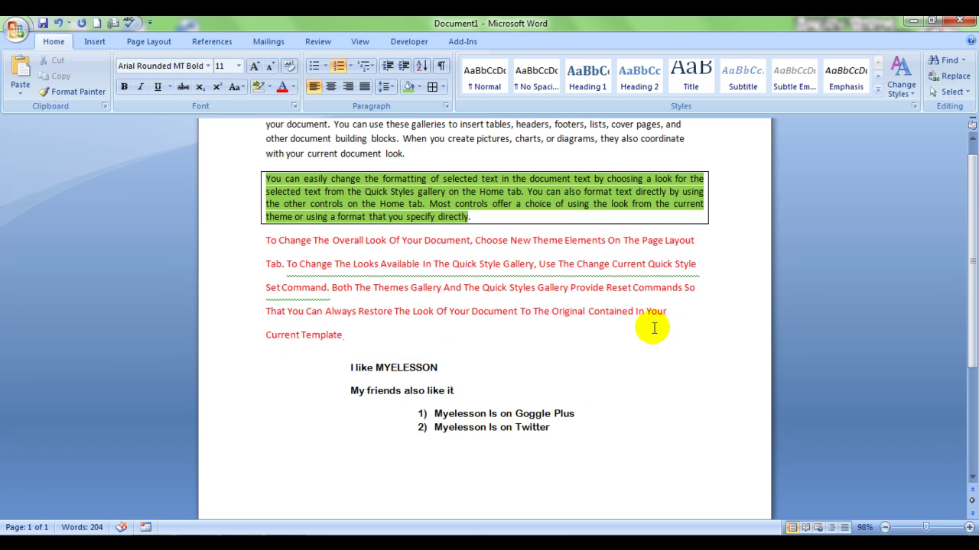
pyautogui.click(639, 378)
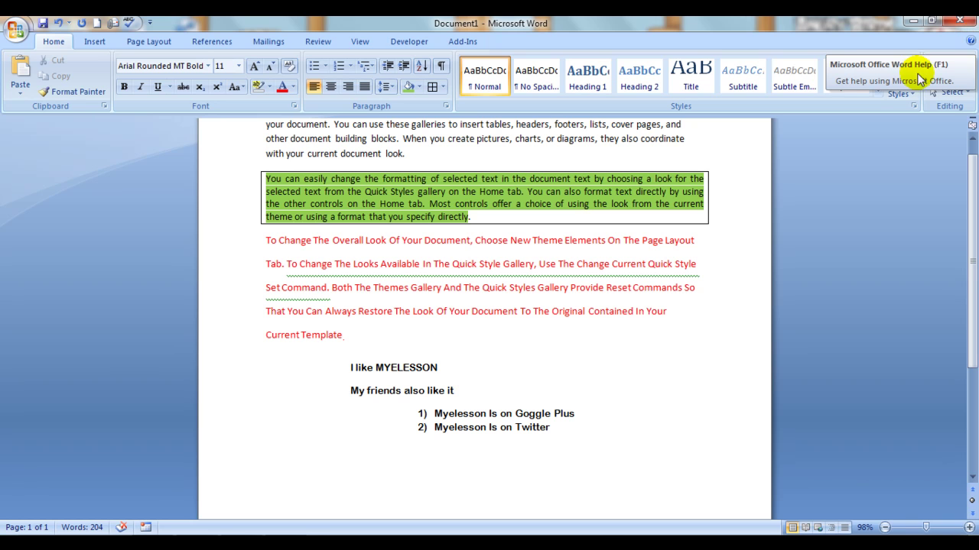
pyautogui.click(726, 291)
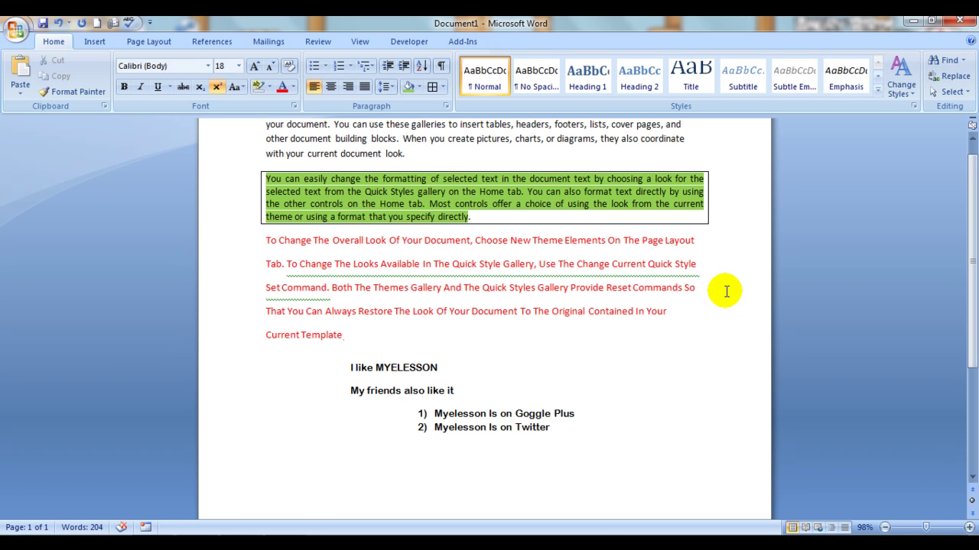